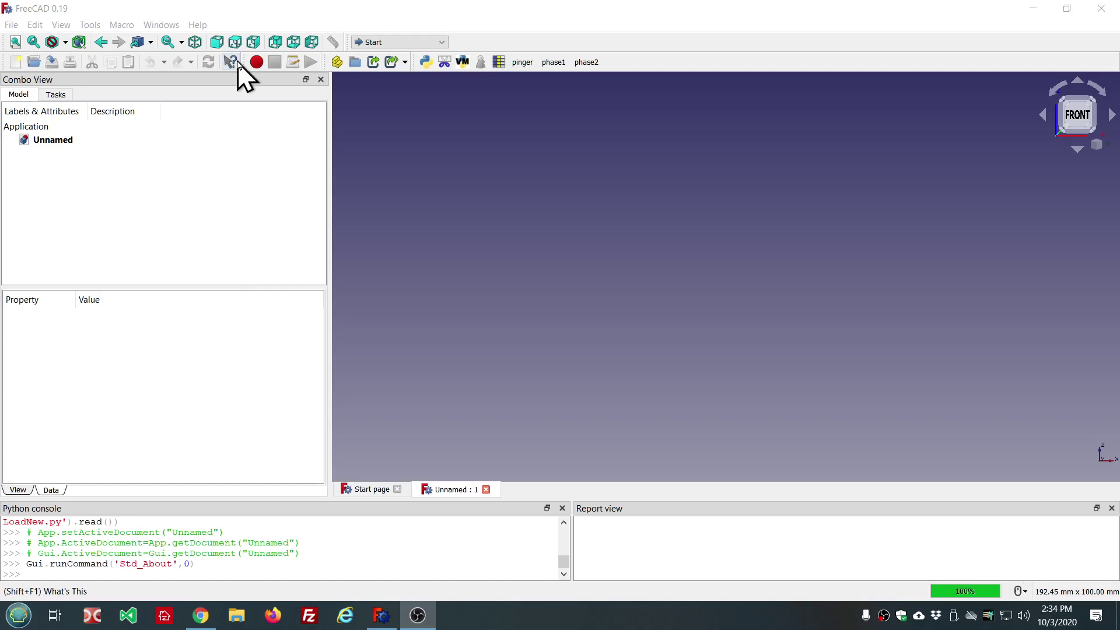
View FreeCAD's version and build details under Help, then dismiss them.
left_click(198, 24)
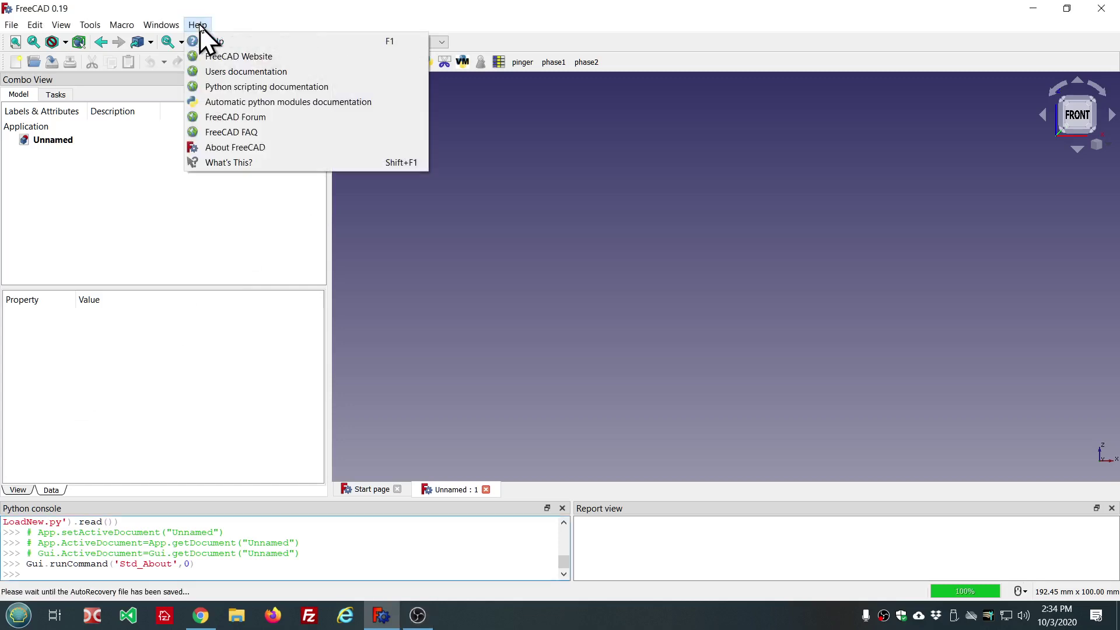
left_click(221, 147)
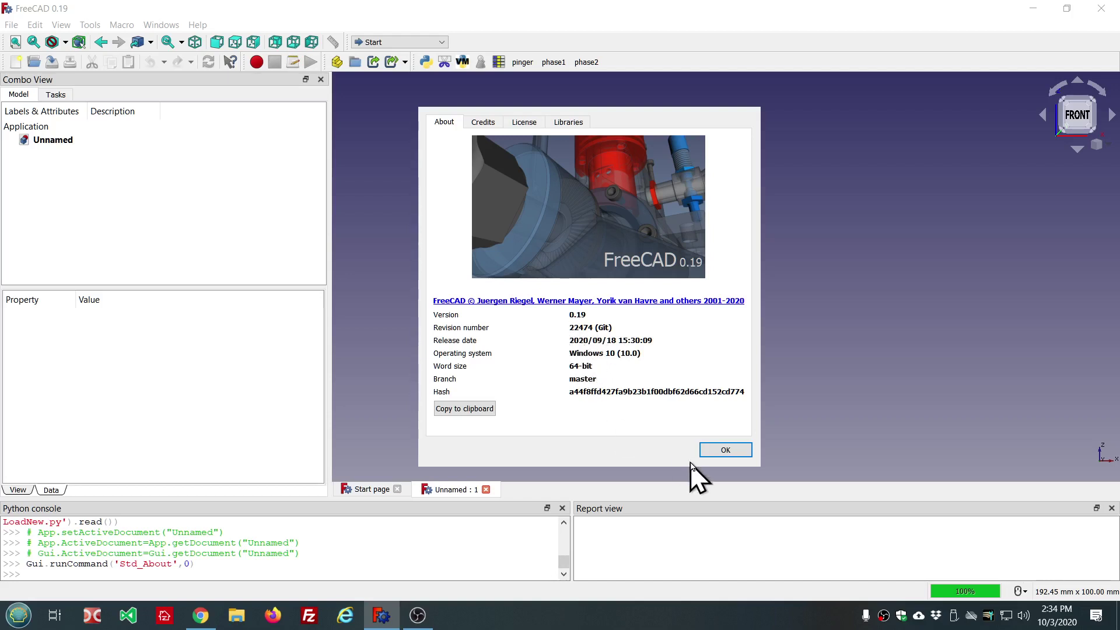
left_click(730, 452)
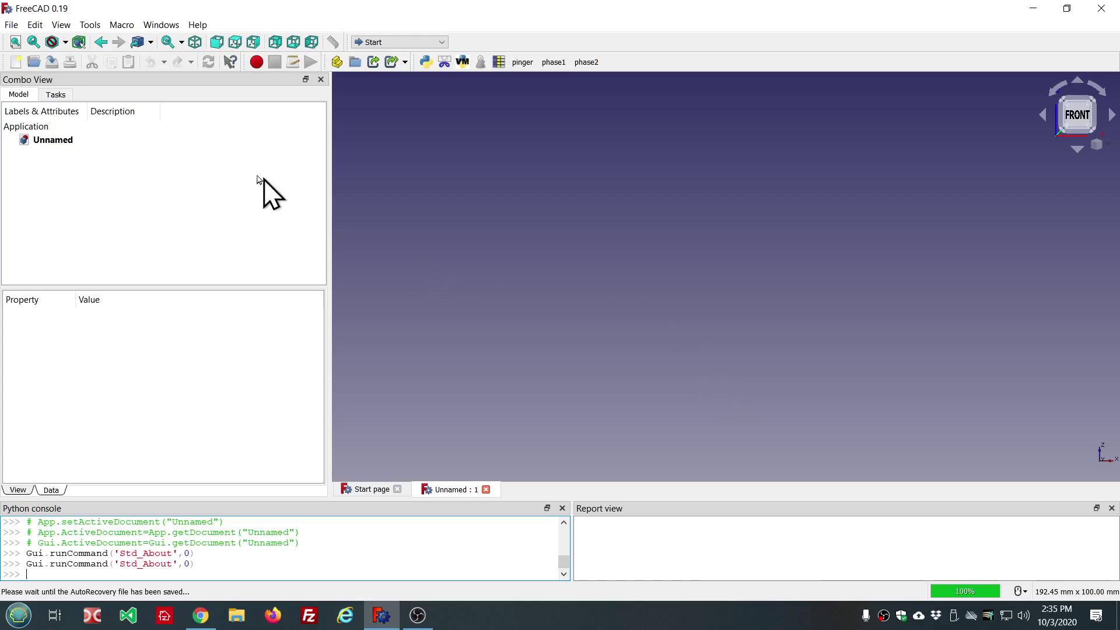
Open the Macro menu and browse its Recent macros list.
left_click(122, 25)
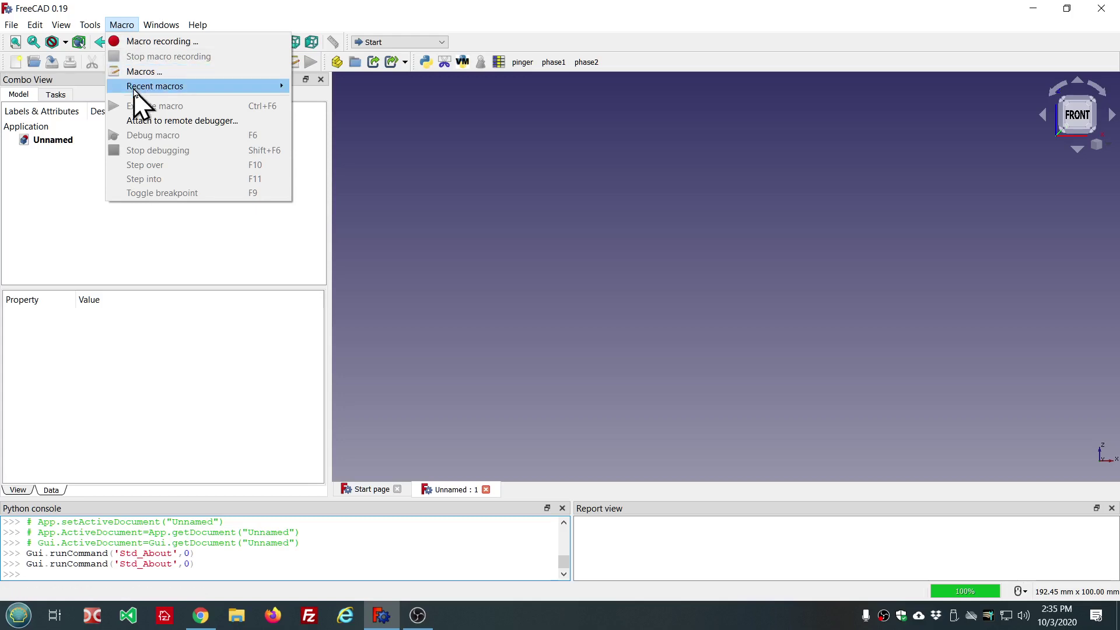
mouse_move(134, 89)
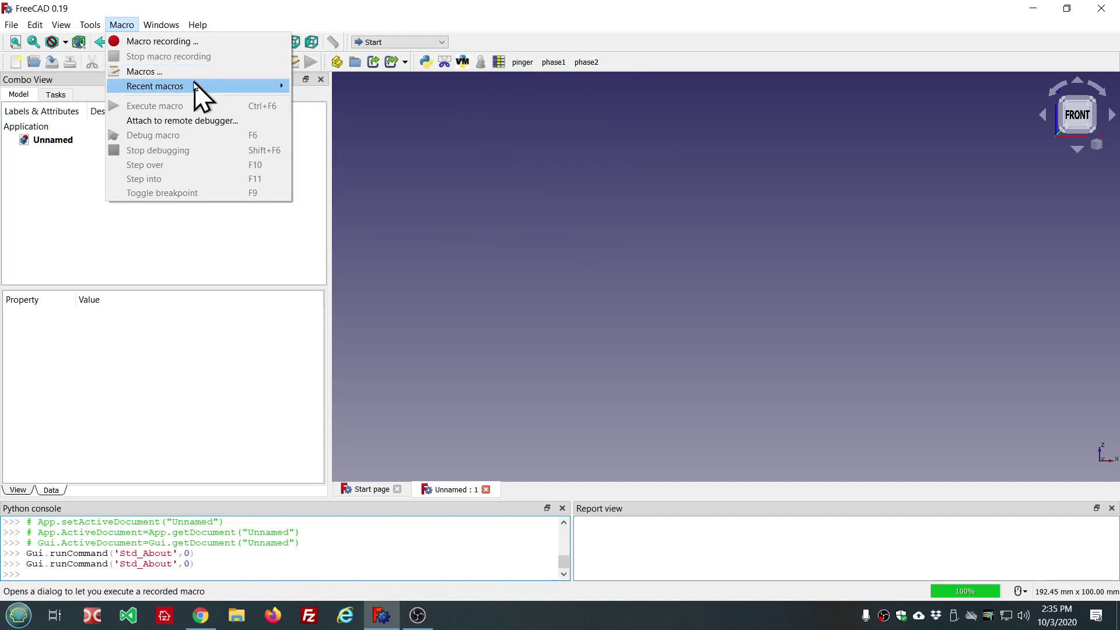
mouse_move(194, 88)
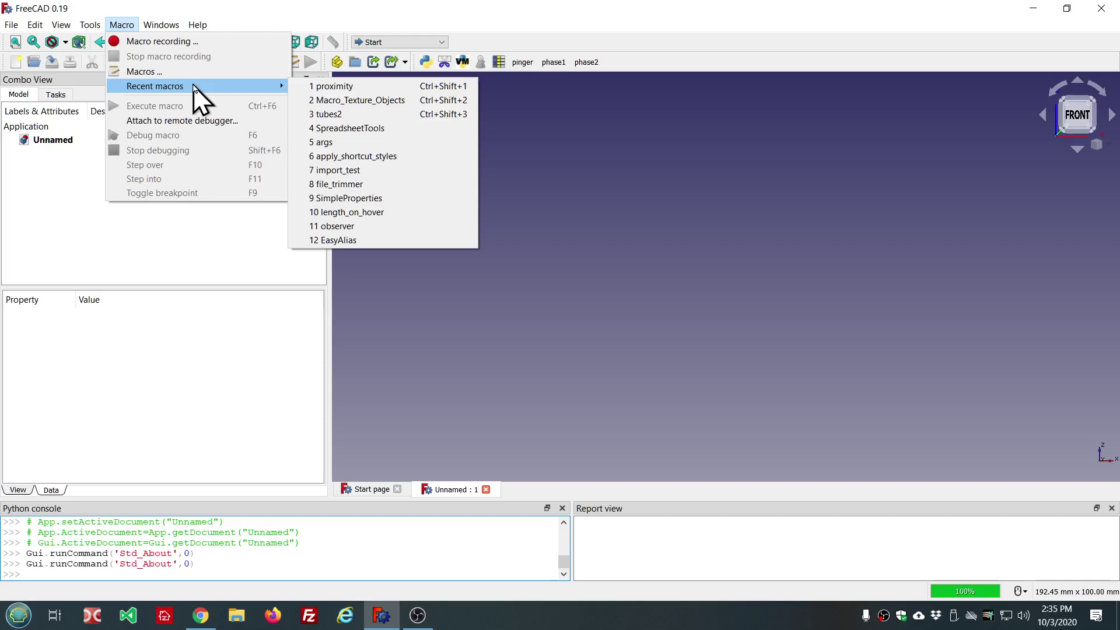
Open the Execute macro dialog, select animator.FCMacro.py, then close the dialog.
left_click(146, 71)
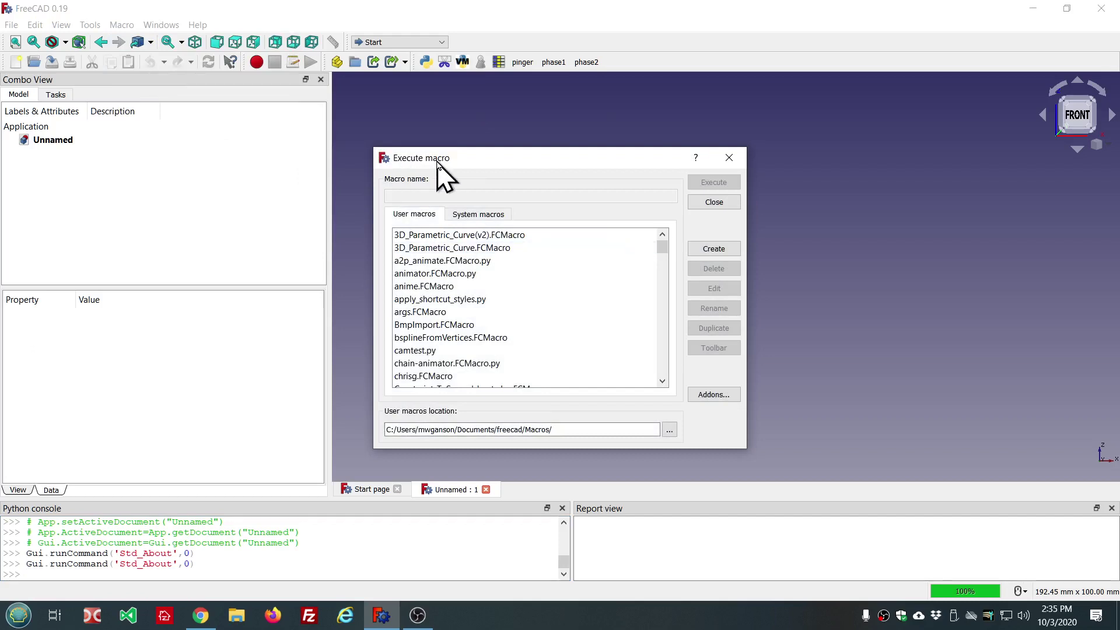
left_click(461, 273)
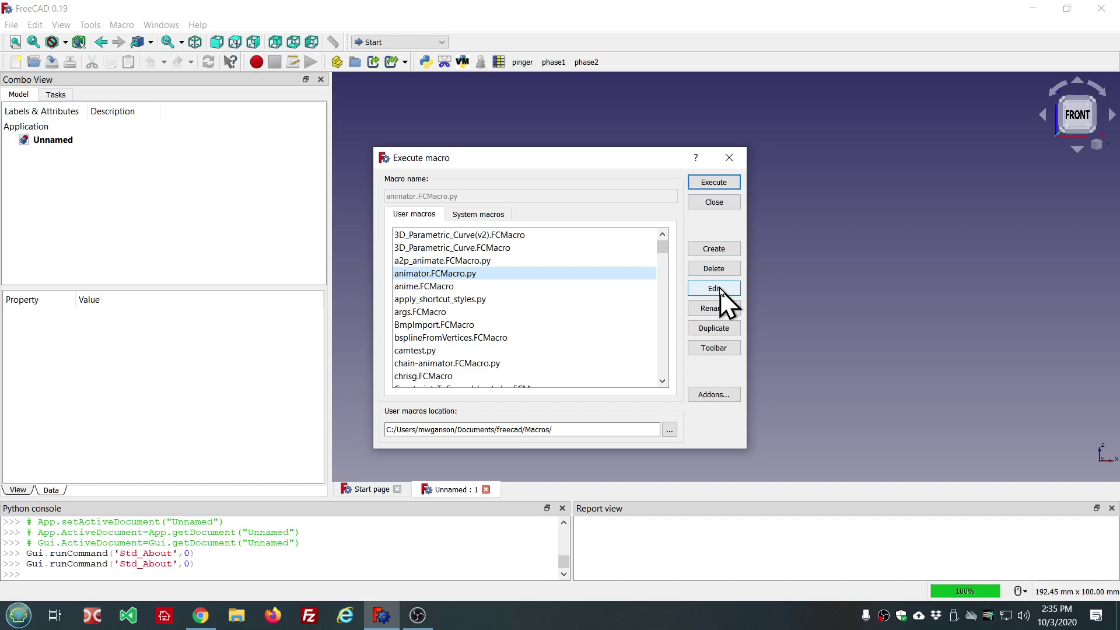
left_click(712, 202)
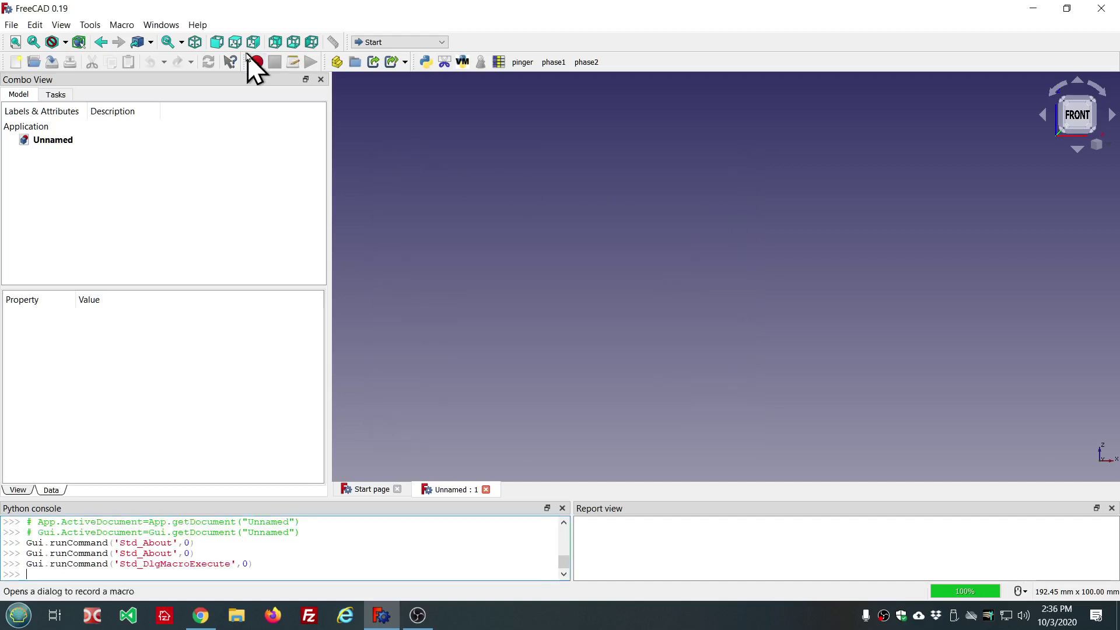
Reopen Macro > Macros, scroll through the User macros list, then close it.
left_click(122, 24)
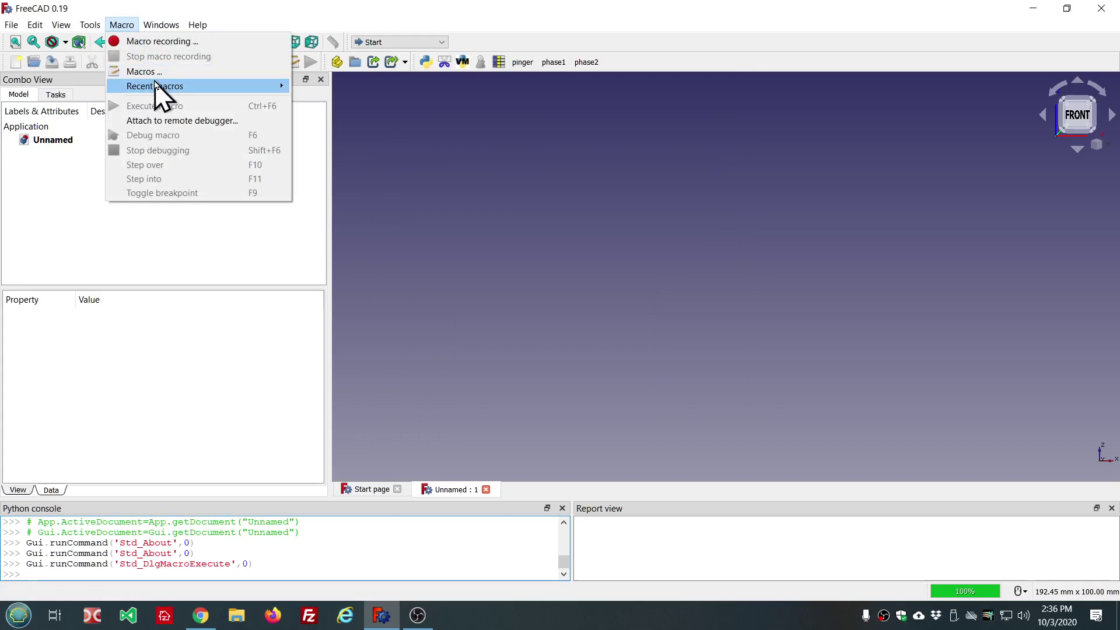
mouse_move(169, 88)
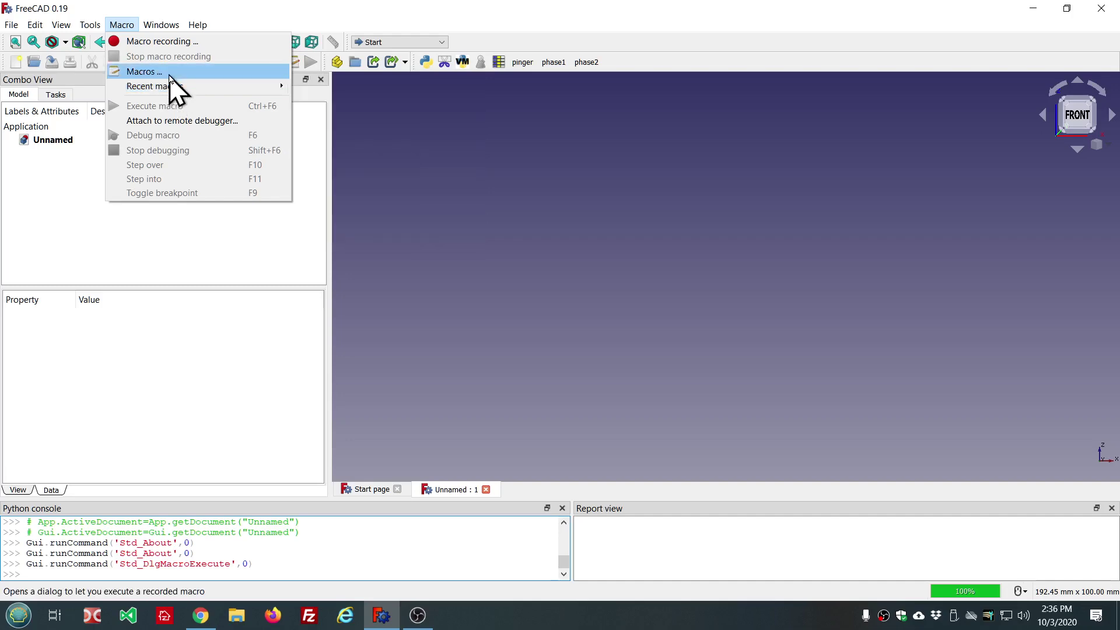
left_click(152, 72)
scroll(553, 318, "down", 20)
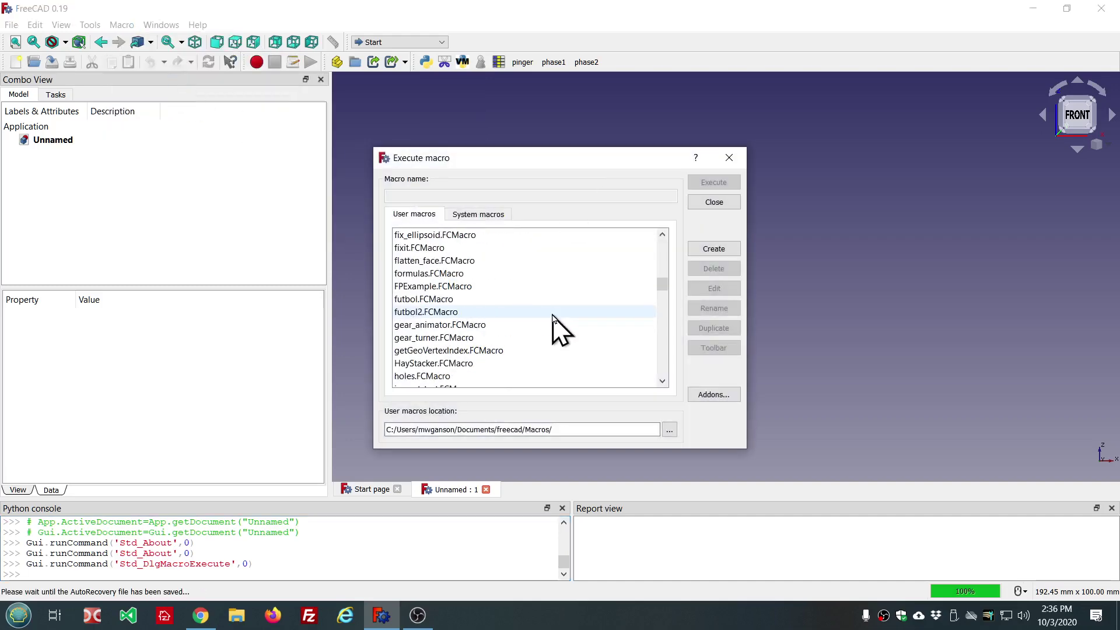
scroll(505, 269, "down", 15)
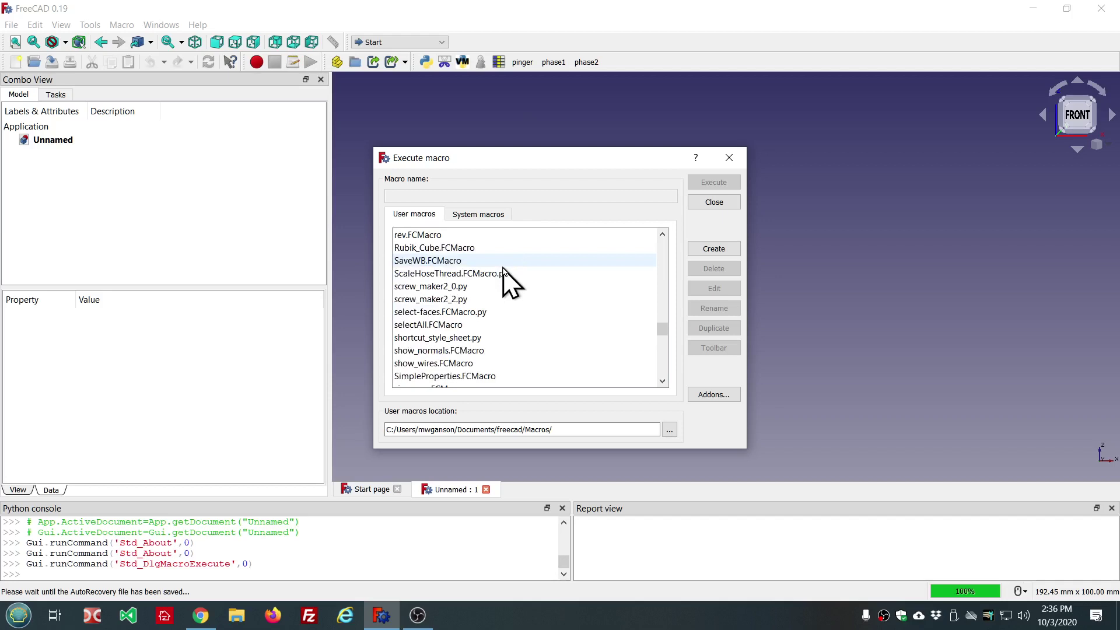
scroll(484, 344, "down", 5)
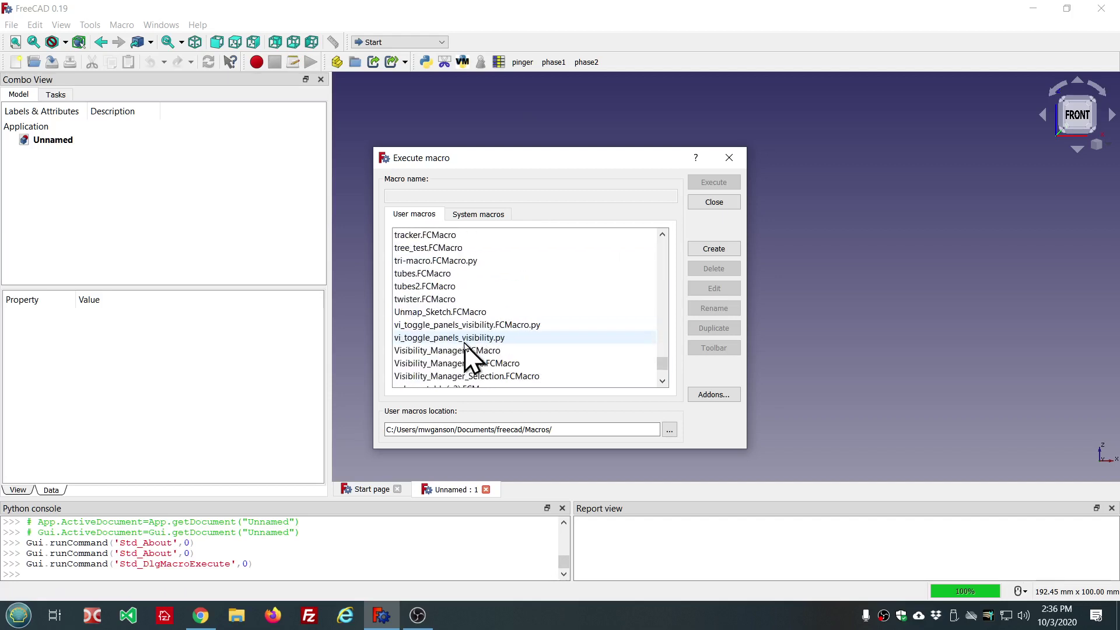
scroll(517, 359, "down", 2)
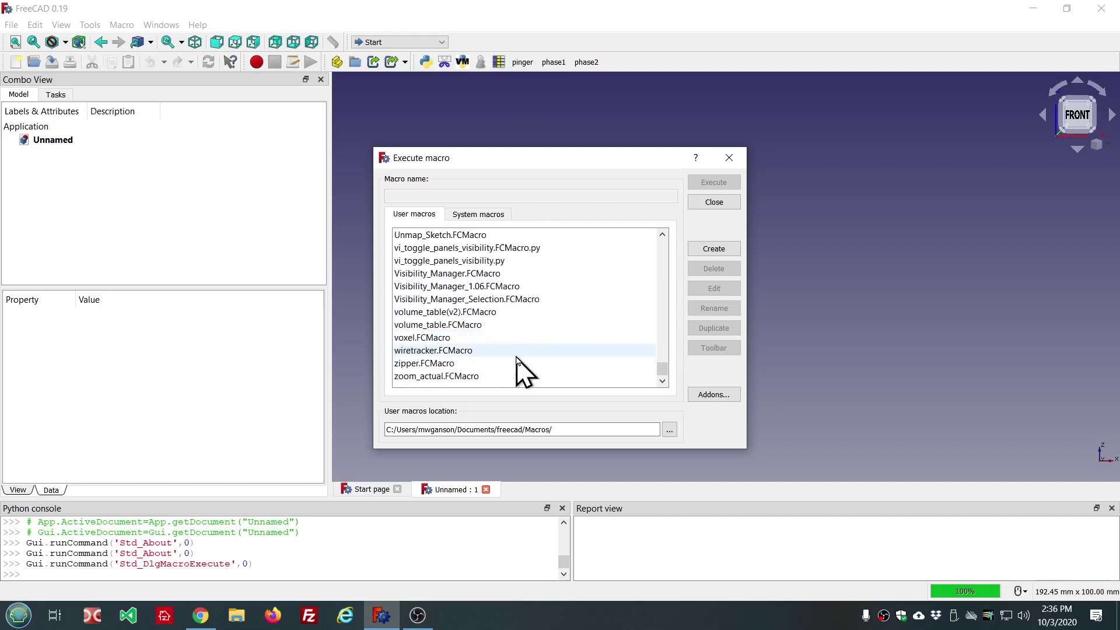
scroll(500, 338, "up", 12)
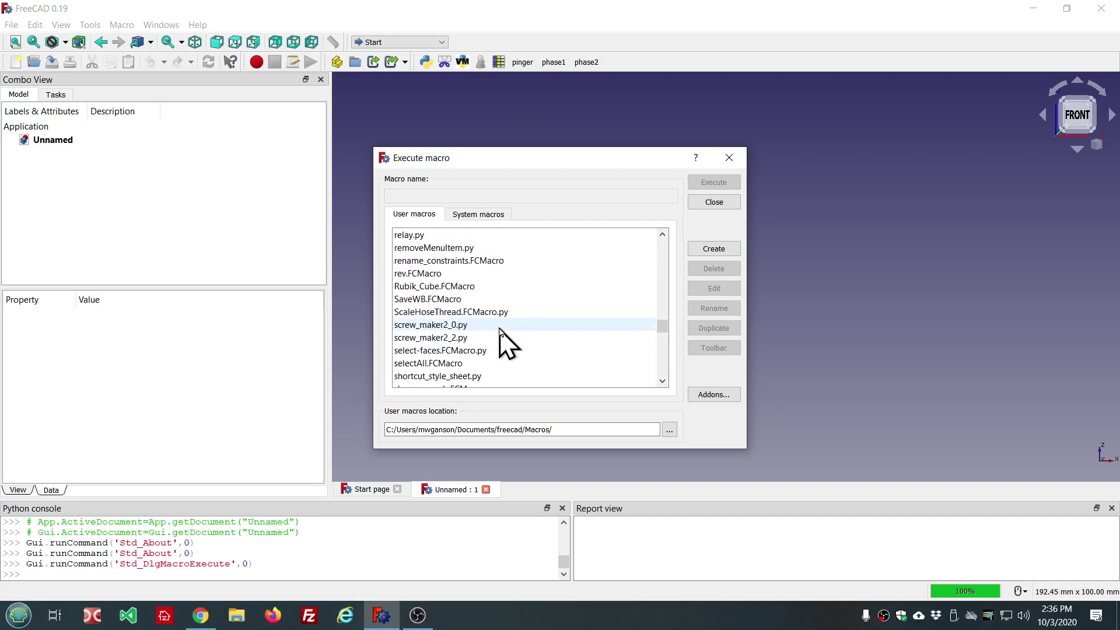
scroll(500, 336, "up", 15)
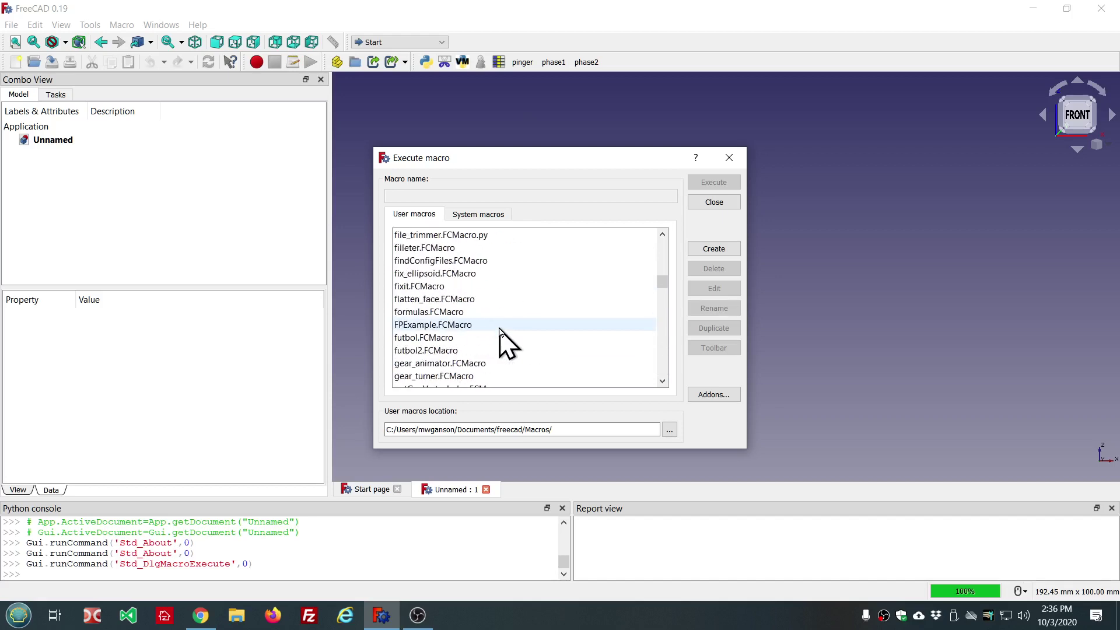
scroll(500, 286, "down", 15)
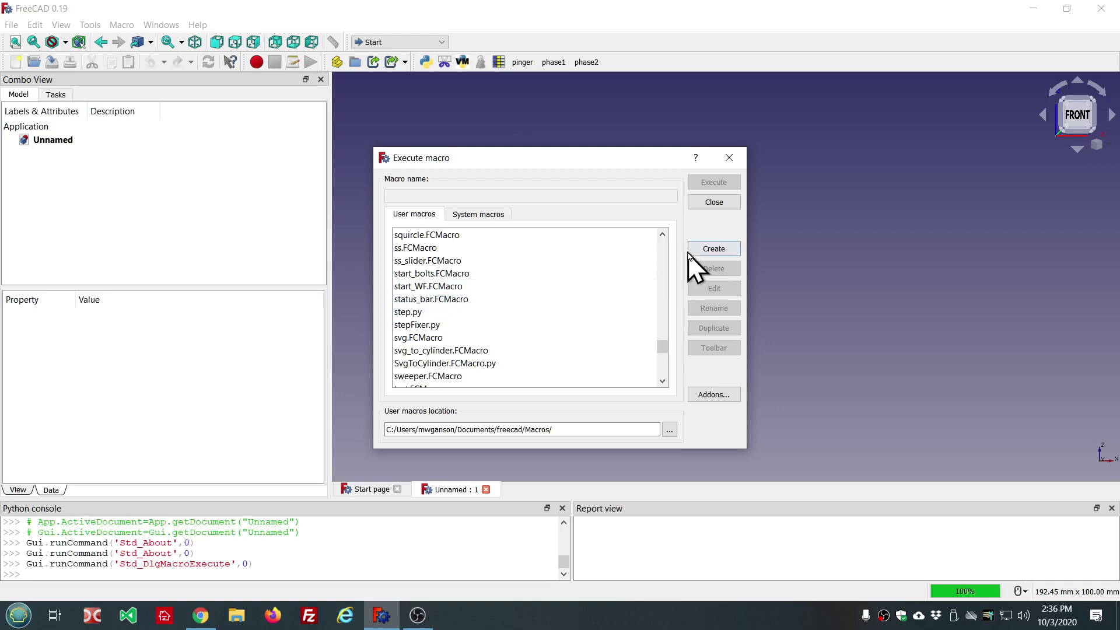
left_click(714, 202)
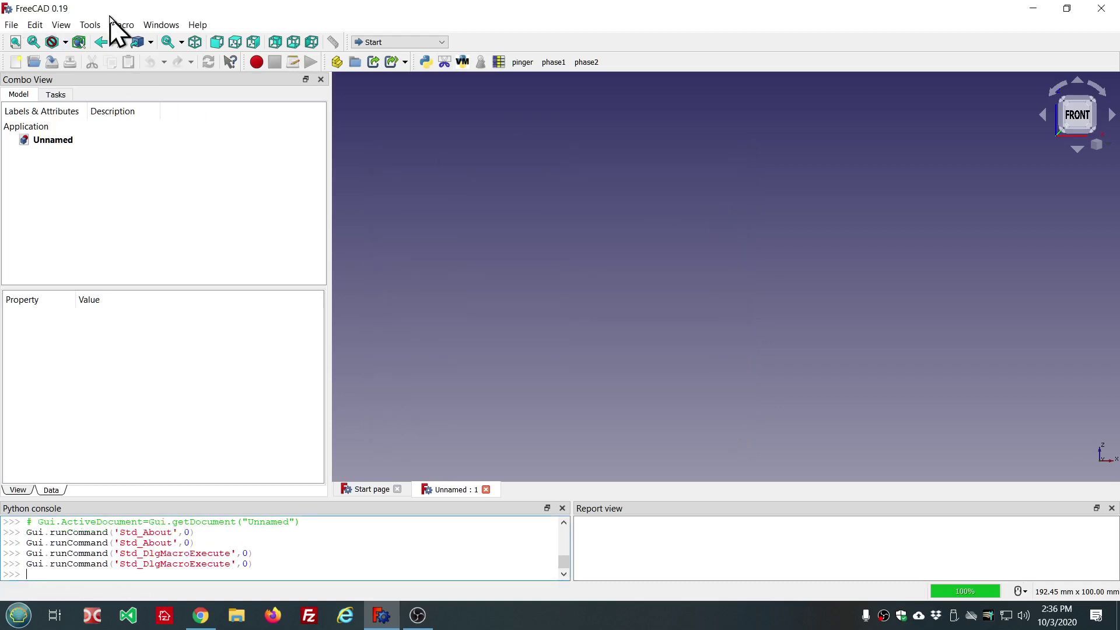
left_click(123, 25)
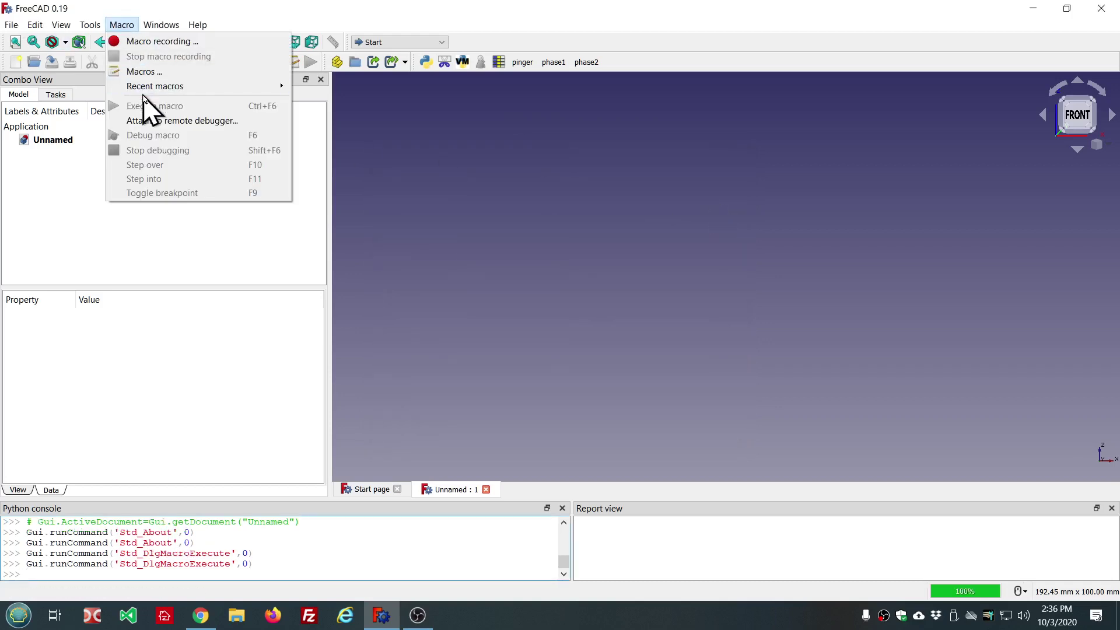
mouse_move(146, 88)
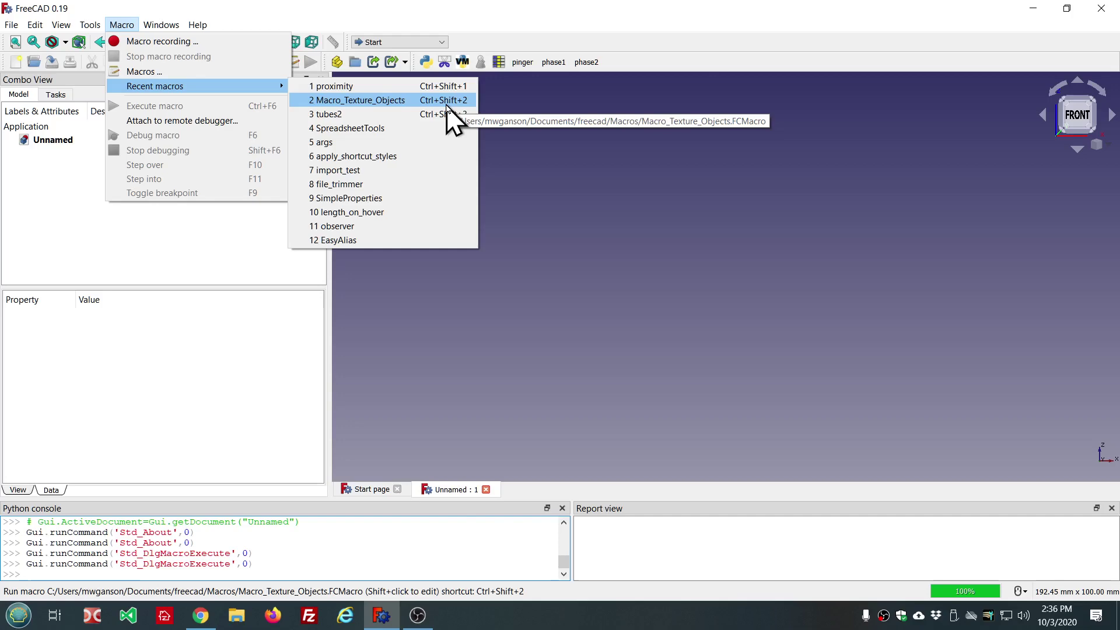
mouse_move(34, 25)
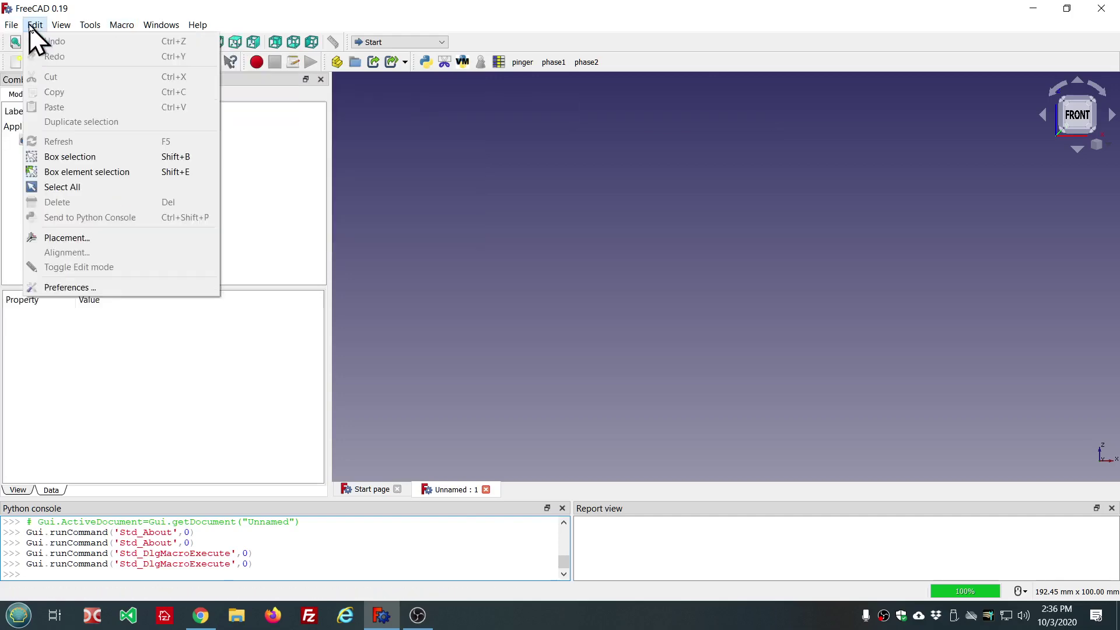
Show the Macro preferences: recent list size 12, shortcut count 3, modifiers Ctrl+Shift+.
left_click(48, 288)
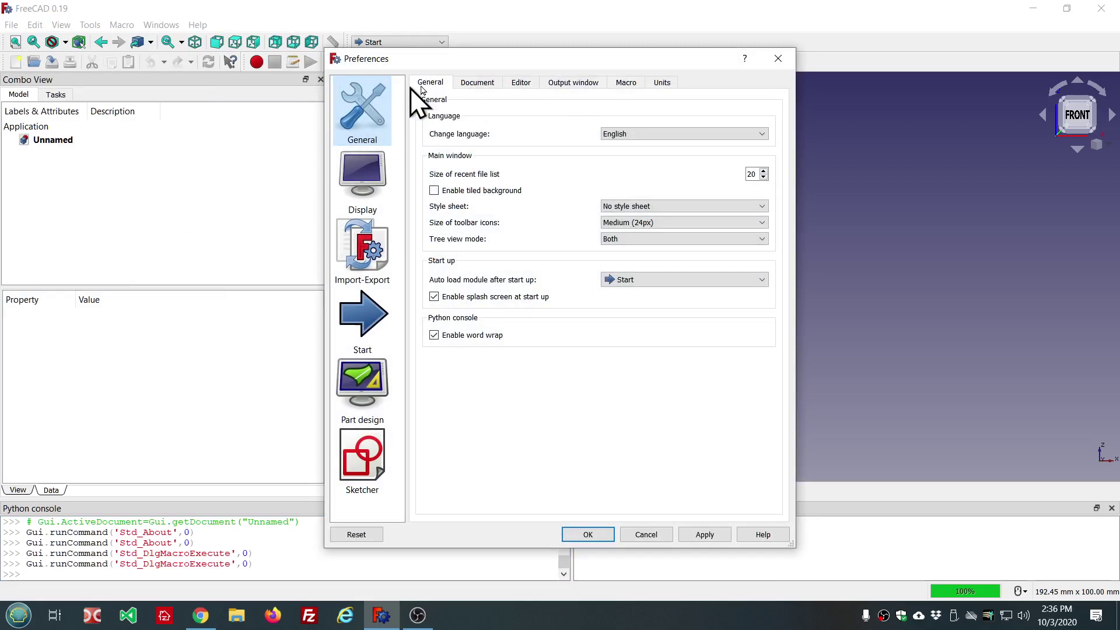
left_click(627, 86)
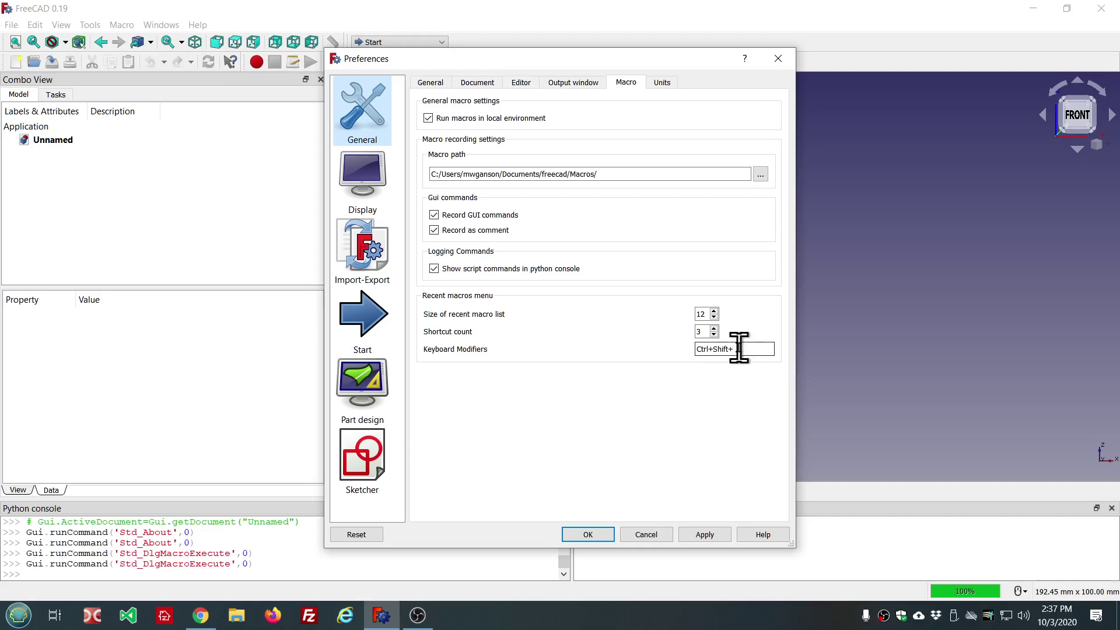
Try alternative Keyboard Modifiers values such as Ctrl, then cancel Preferences to discard them.
left_click_drag(741, 350, 666, 353)
key("End")
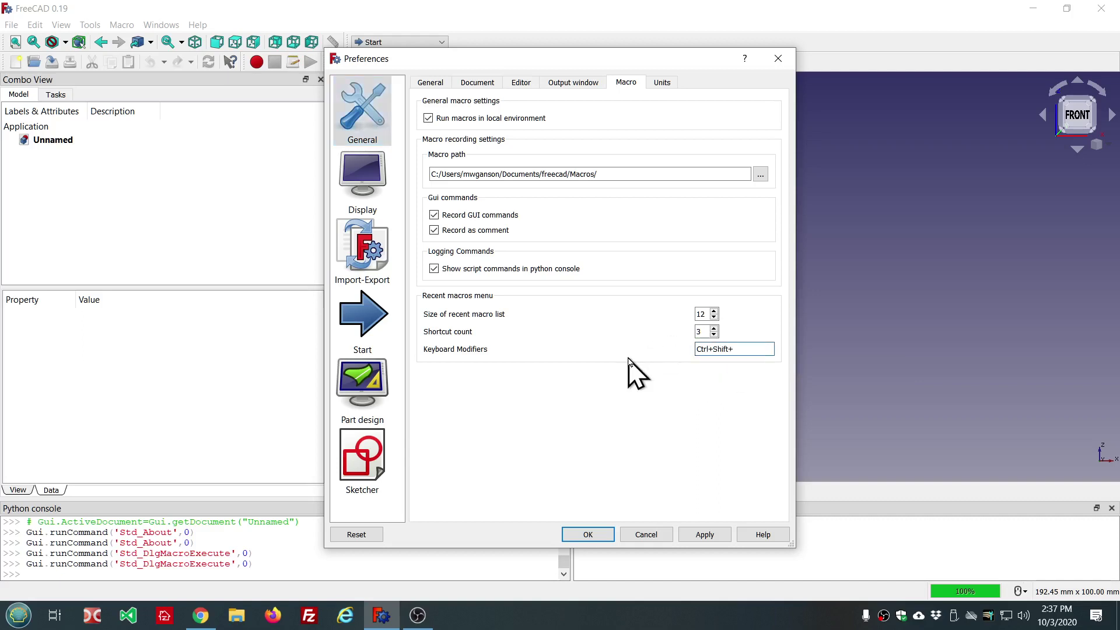
key("BackSpace")
key("BackSpace")
key("BackSpace")
key("BackSpace")
key("BackSpace")
key("BackSpace")
key("BackSpace")
key("BackSpace")
key("BackSpace")
key("BackSpace")
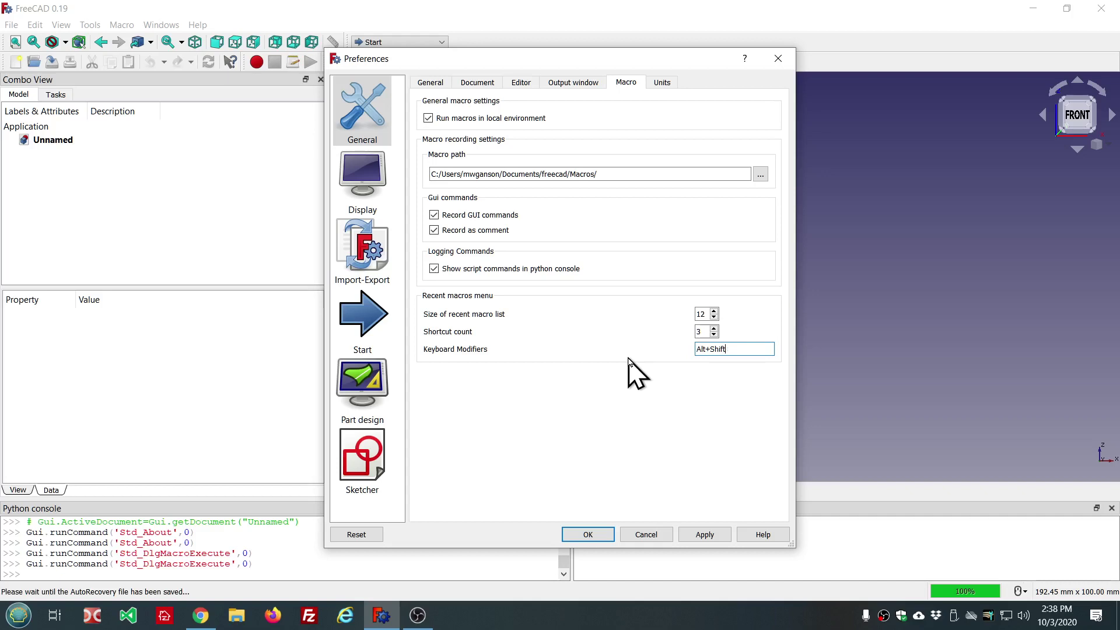
key("BackSpace")
key("BackSpace")
key("BackSpace")
key("BackSpace")
key("BackSpace")
key("BackSpace")
key("BackSpace")
key("BackSpace")
key("BackSpace")
type("C")
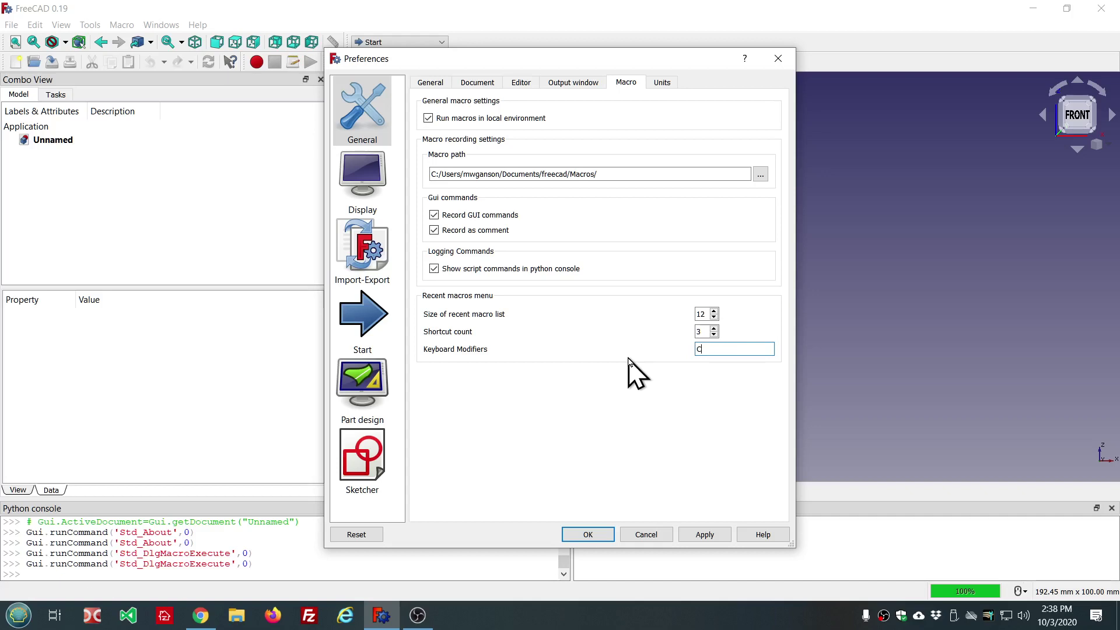
type("trl+F6,")
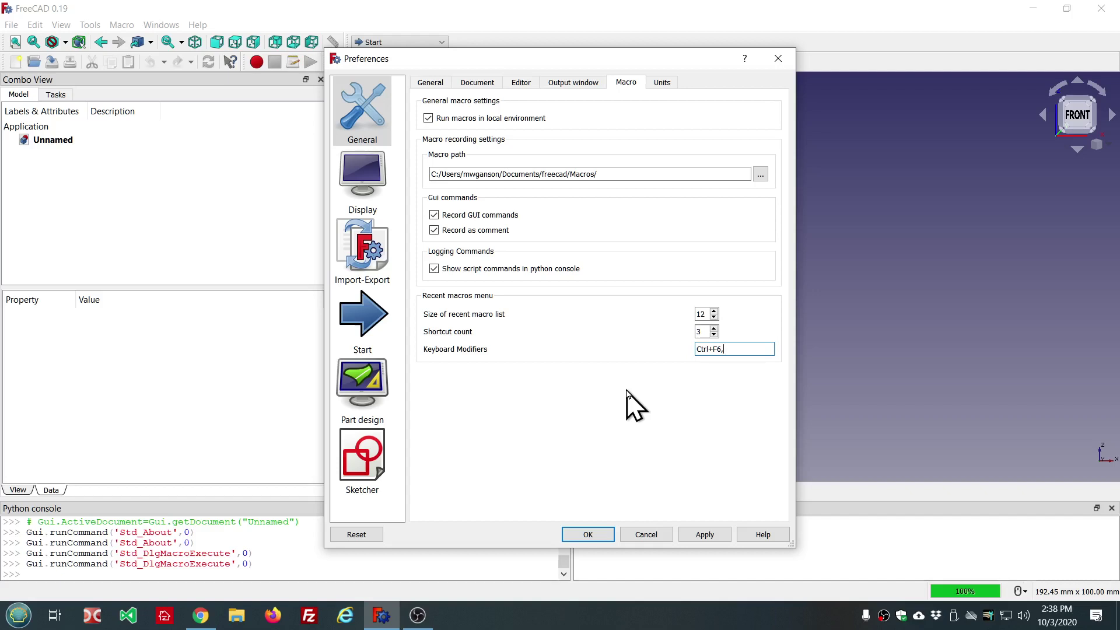
left_click(646, 535)
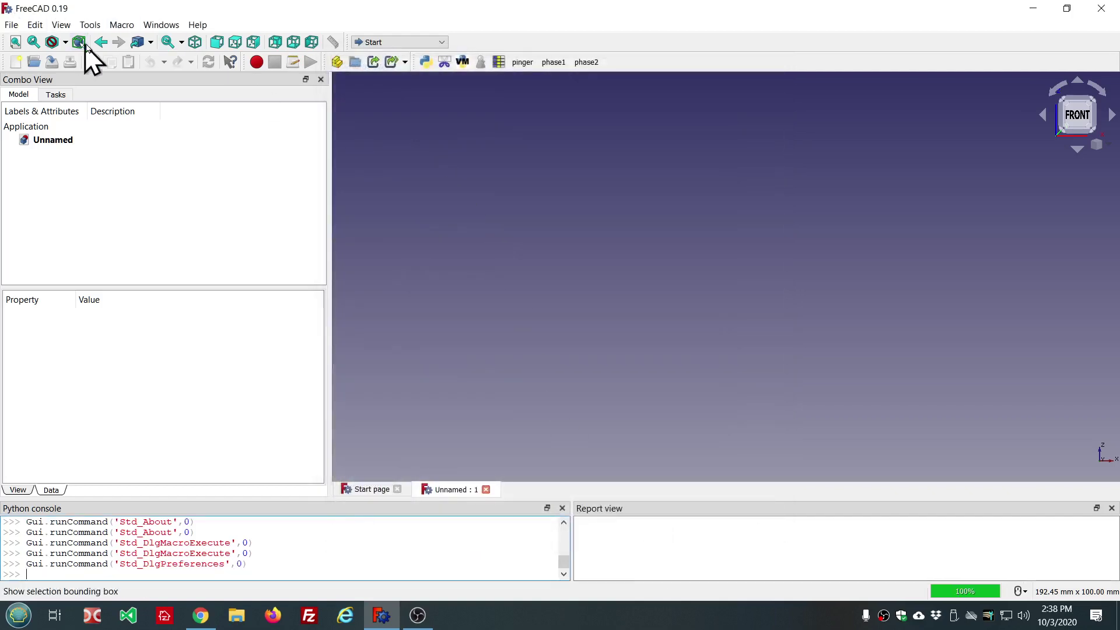
Look through the Macro menu commands and dismiss the menu.
left_click(122, 25)
mouse_move(155, 87)
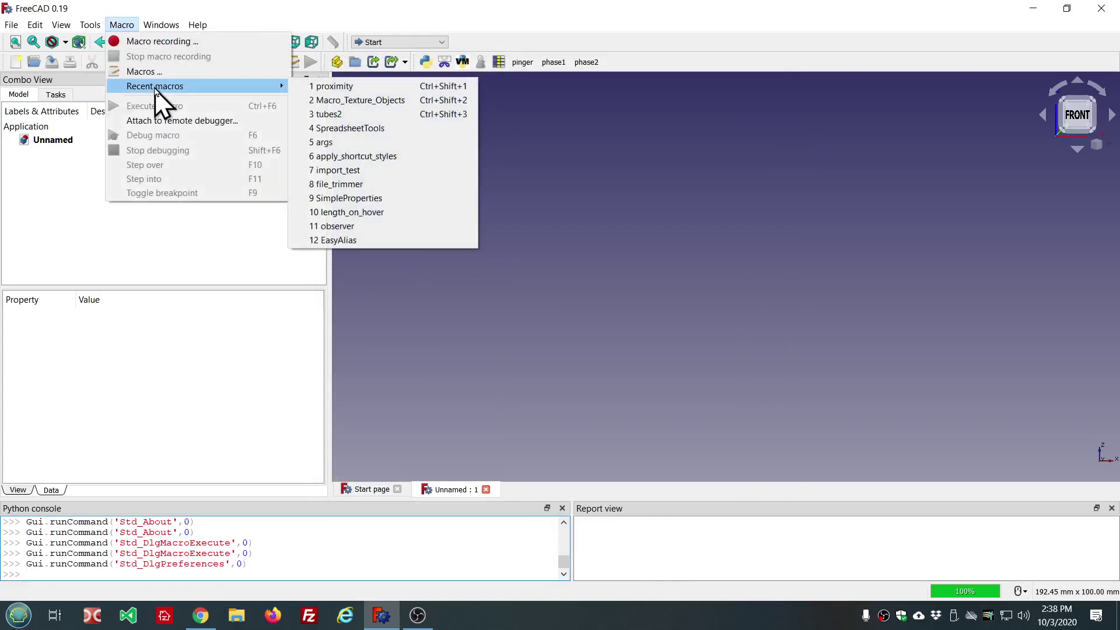
left_click(153, 260)
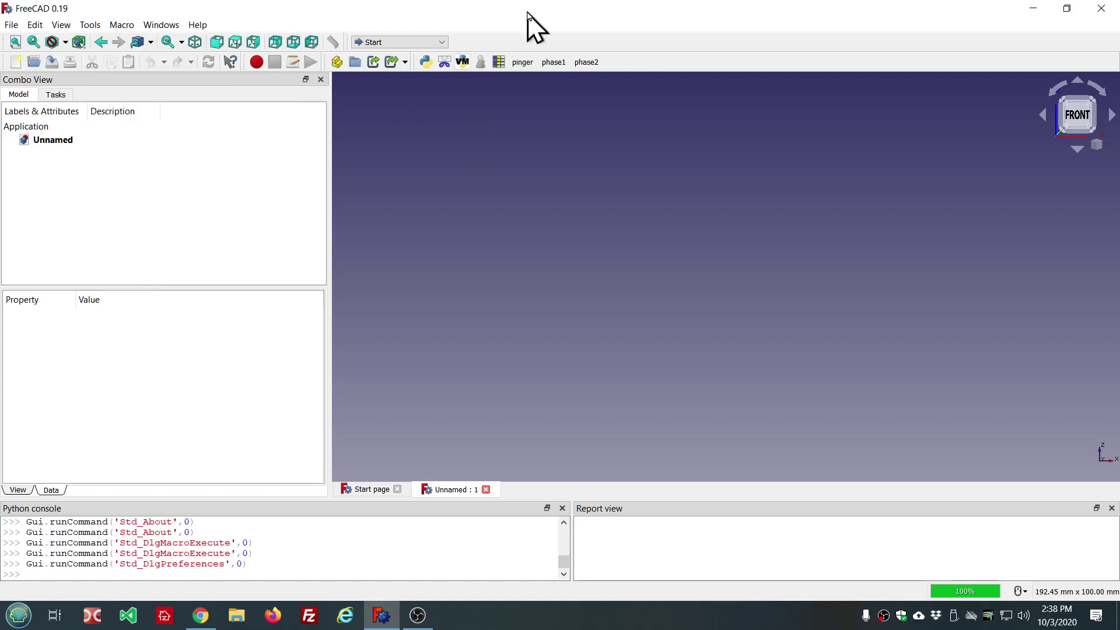
Switch to the Part Design workbench and show the Model tree.
left_click(443, 42)
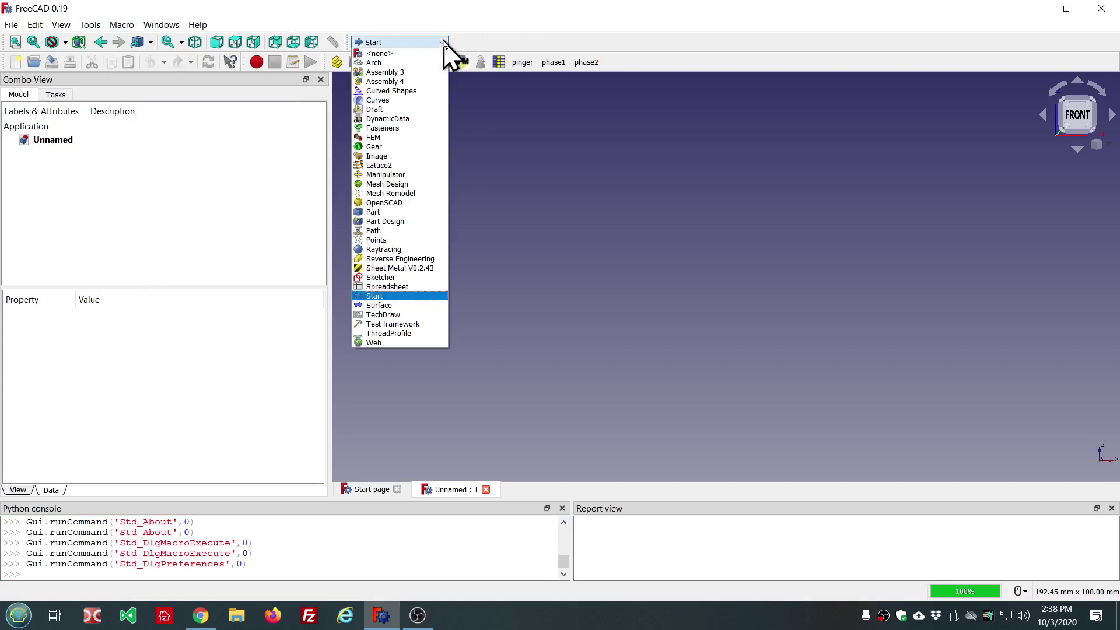
left_click(382, 221)
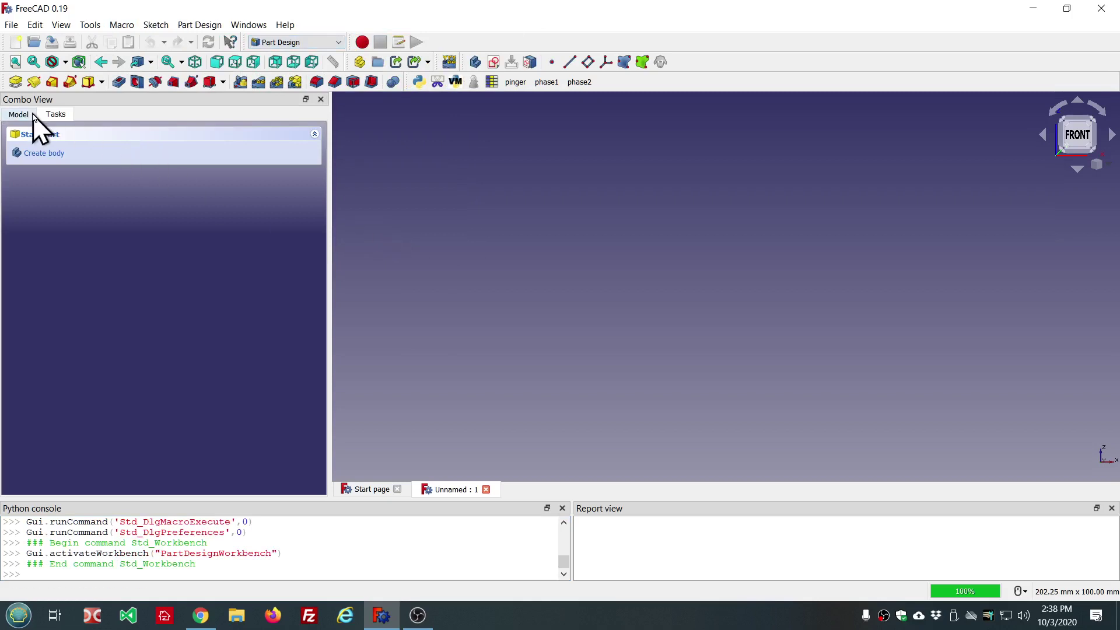
left_click(33, 115)
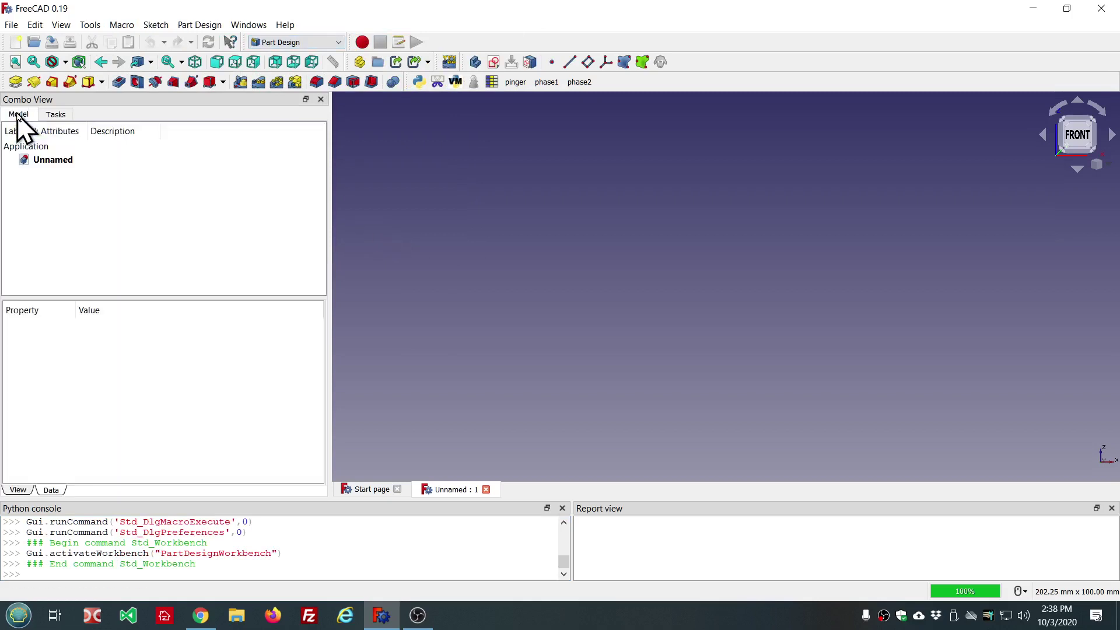
Create an XY_Plane sketch in a new Body with a circle centred on the origin.
left_click(499, 61)
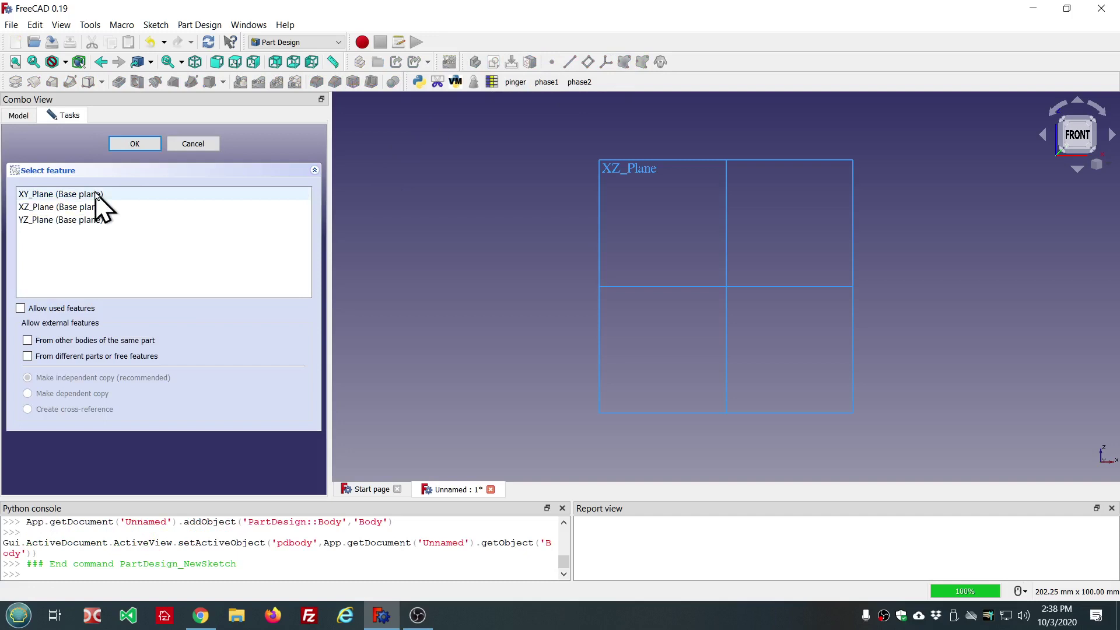
left_click(95, 195)
left_click(138, 144)
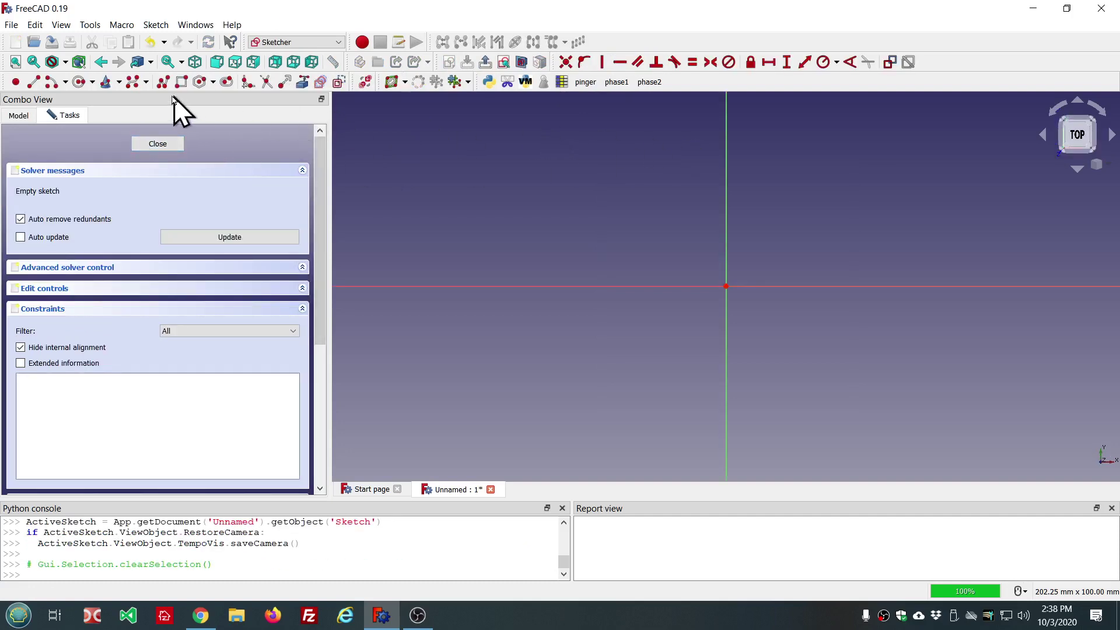
left_click(77, 82)
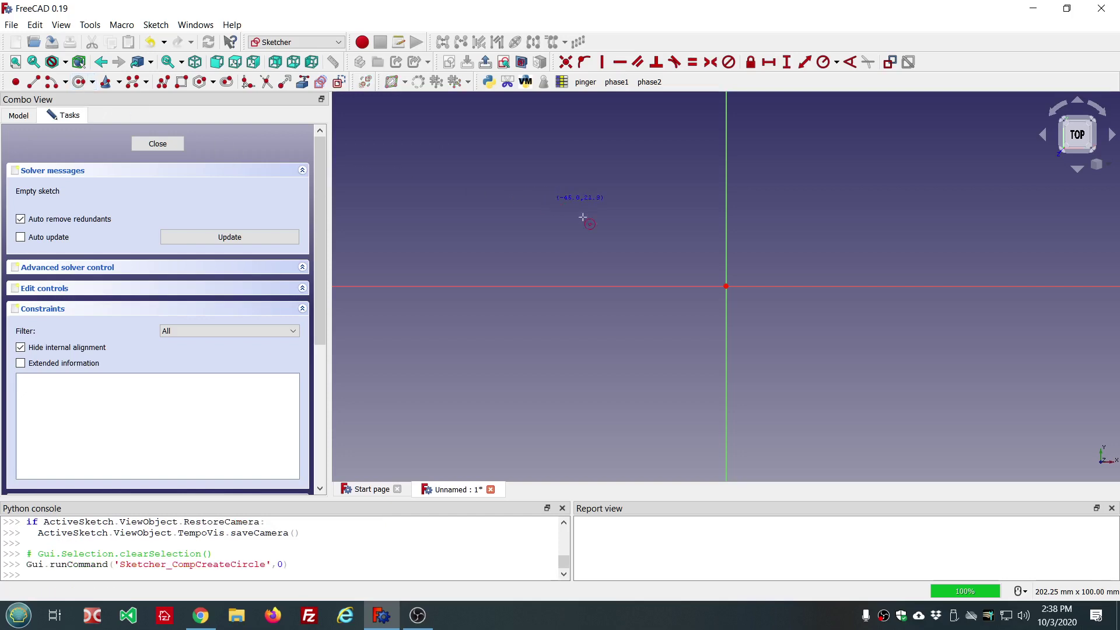
left_click(725, 286)
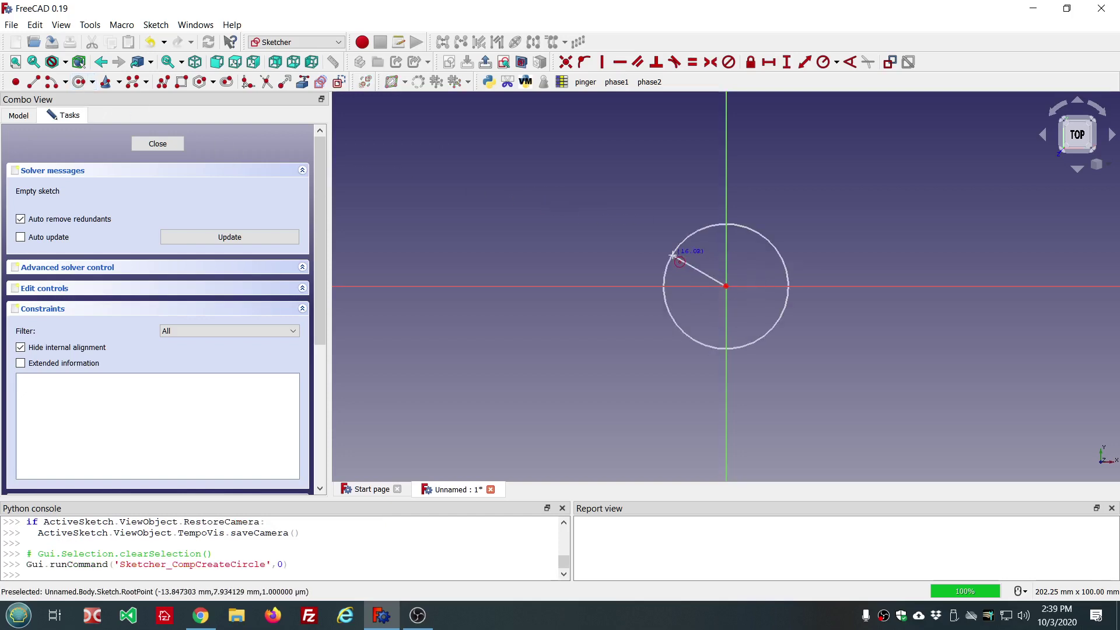
left_click(673, 257)
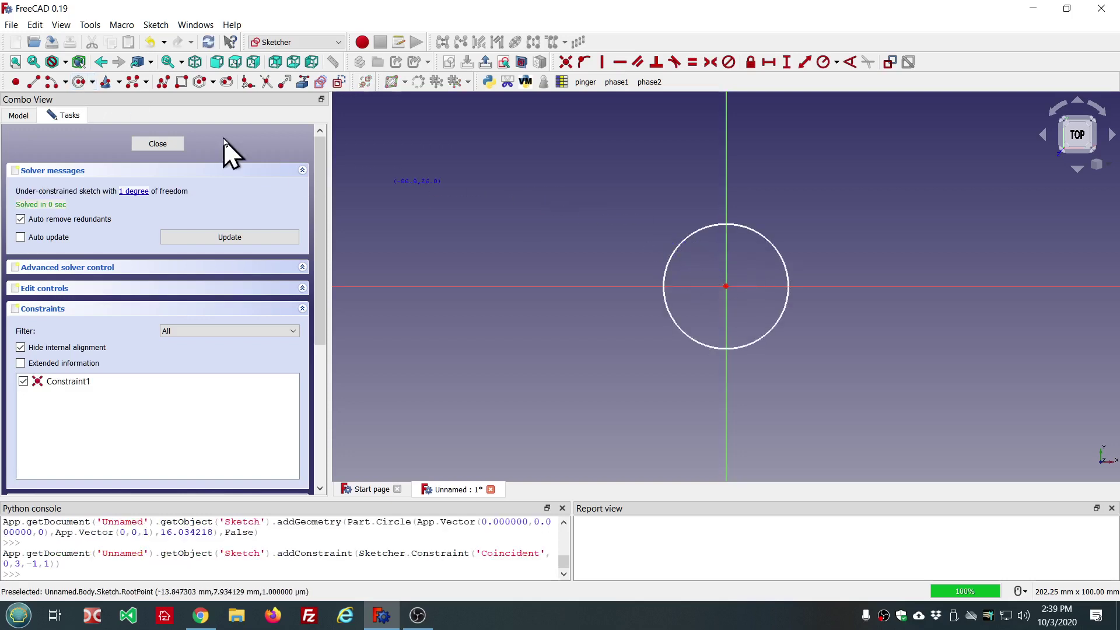
left_click(156, 144)
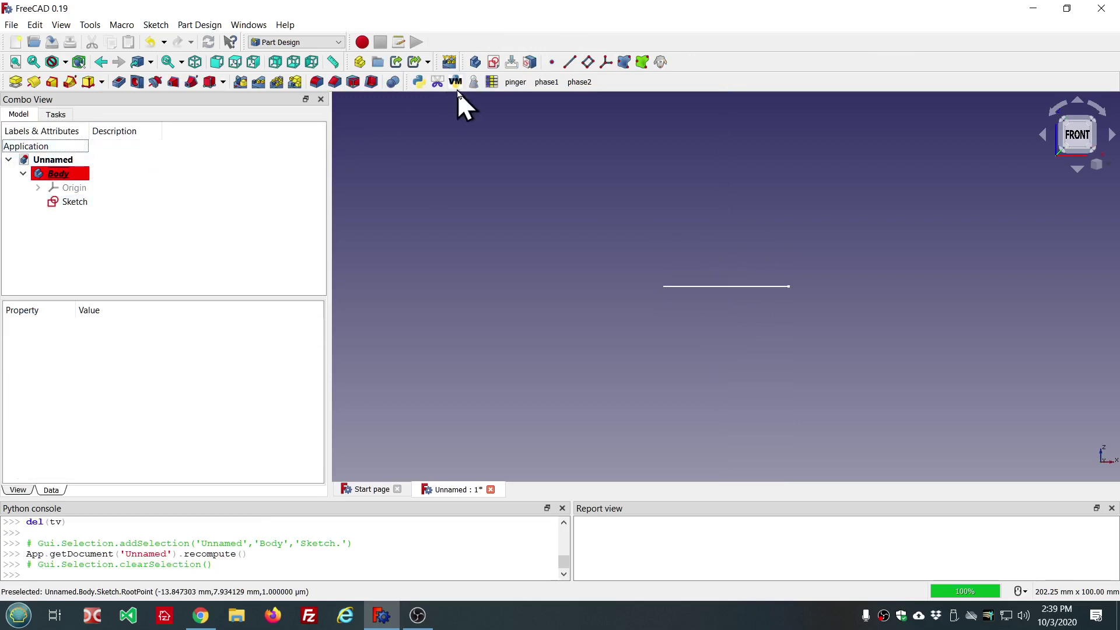
Start a second XY_Plane sketch and draw a rectangle enclosing the circle.
left_click(493, 63)
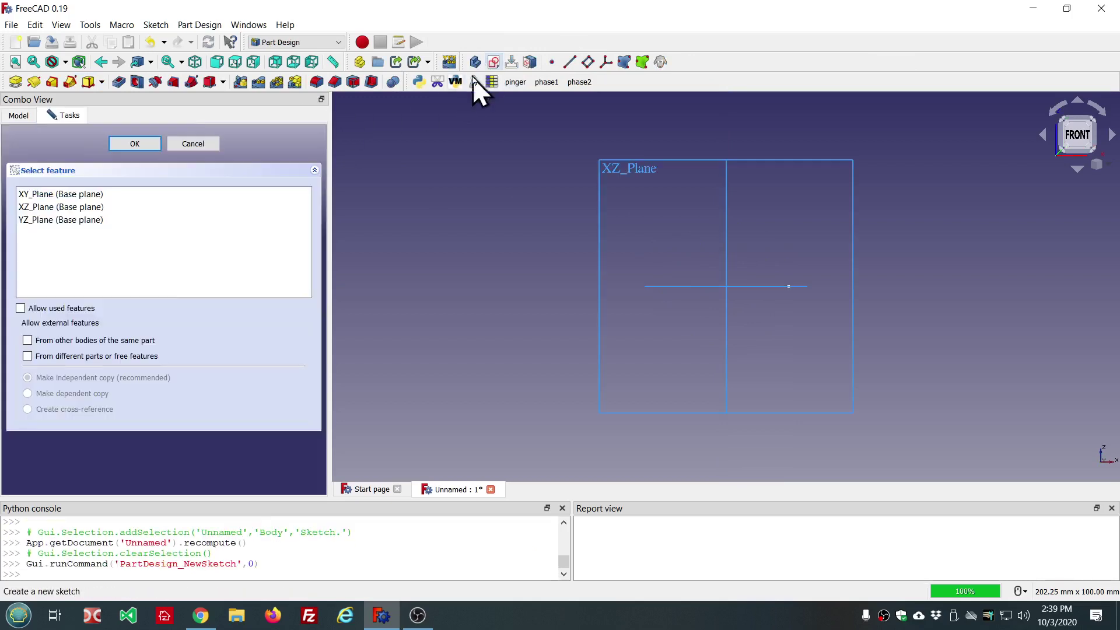
left_click(63, 193)
left_click(135, 144)
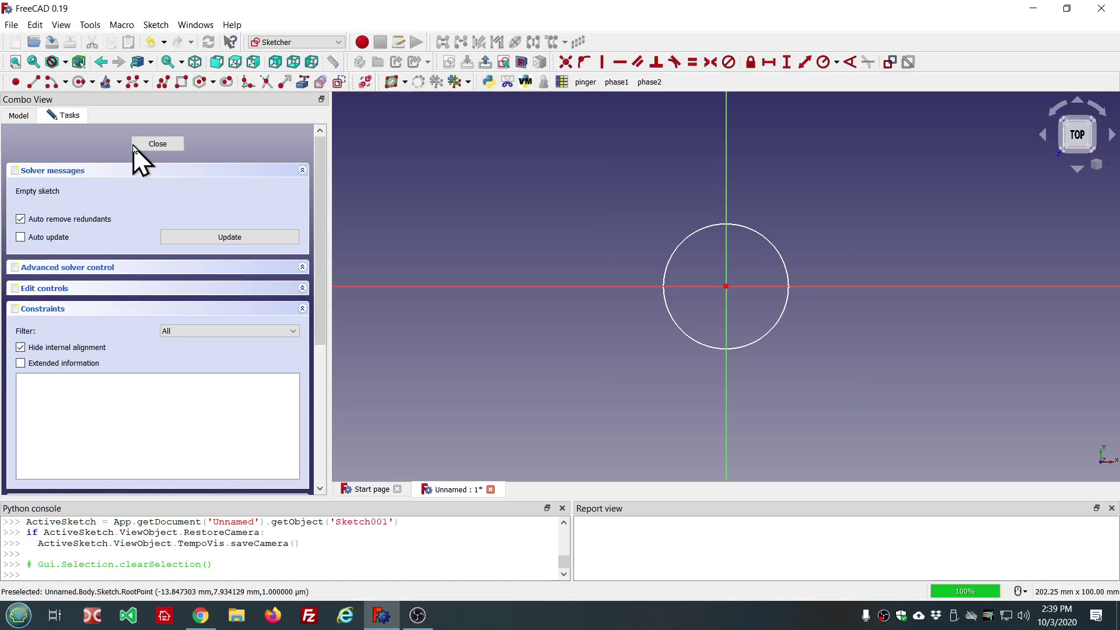
left_click(181, 82)
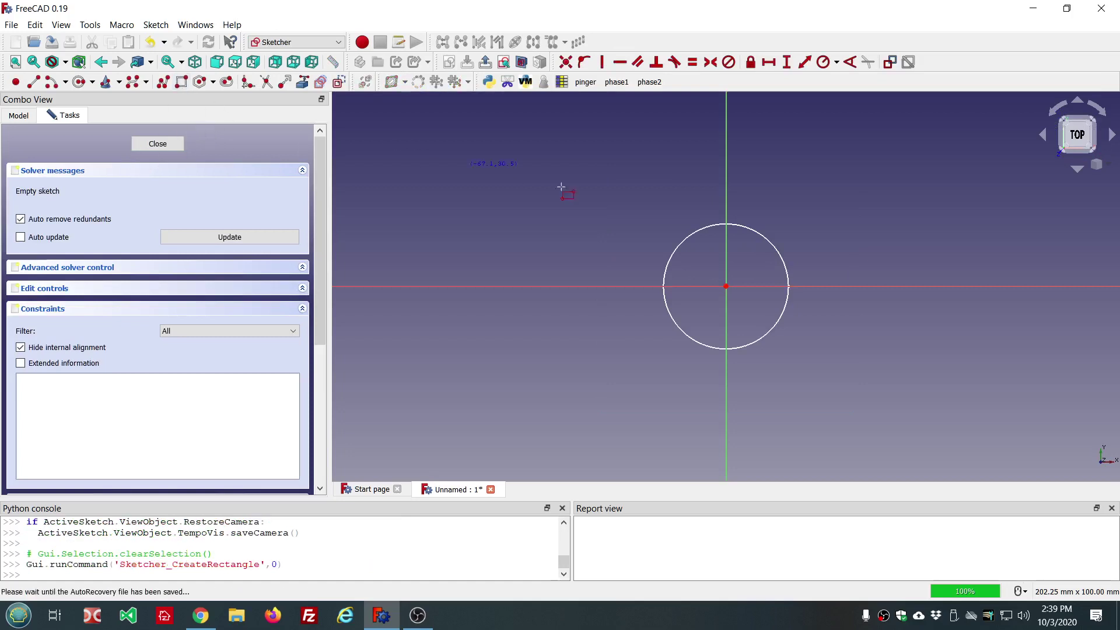
left_click(646, 207)
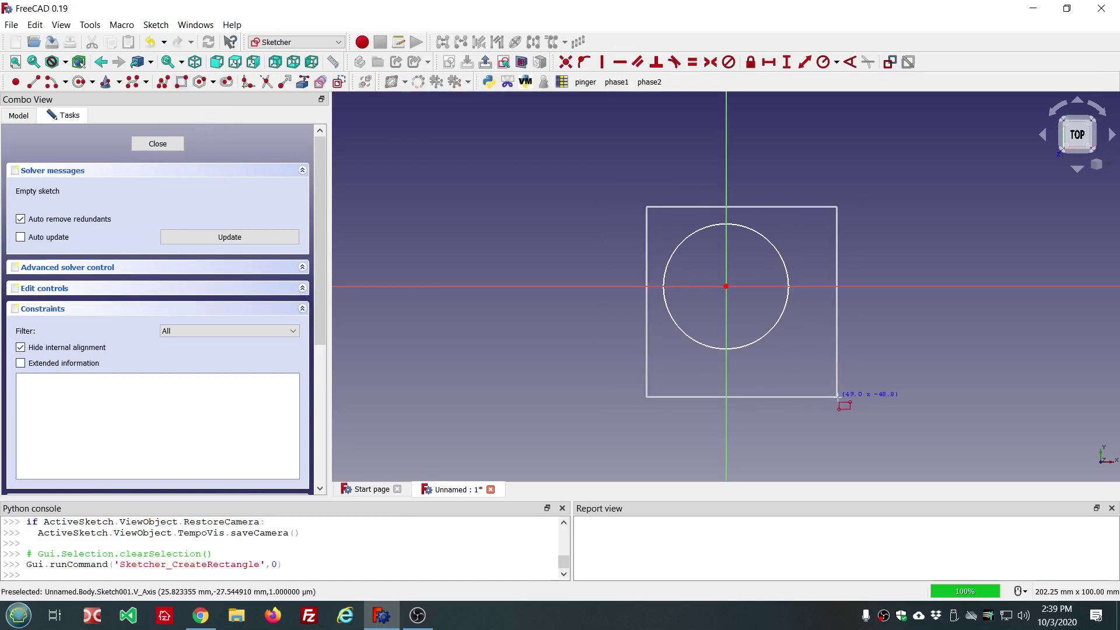
left_click(837, 397)
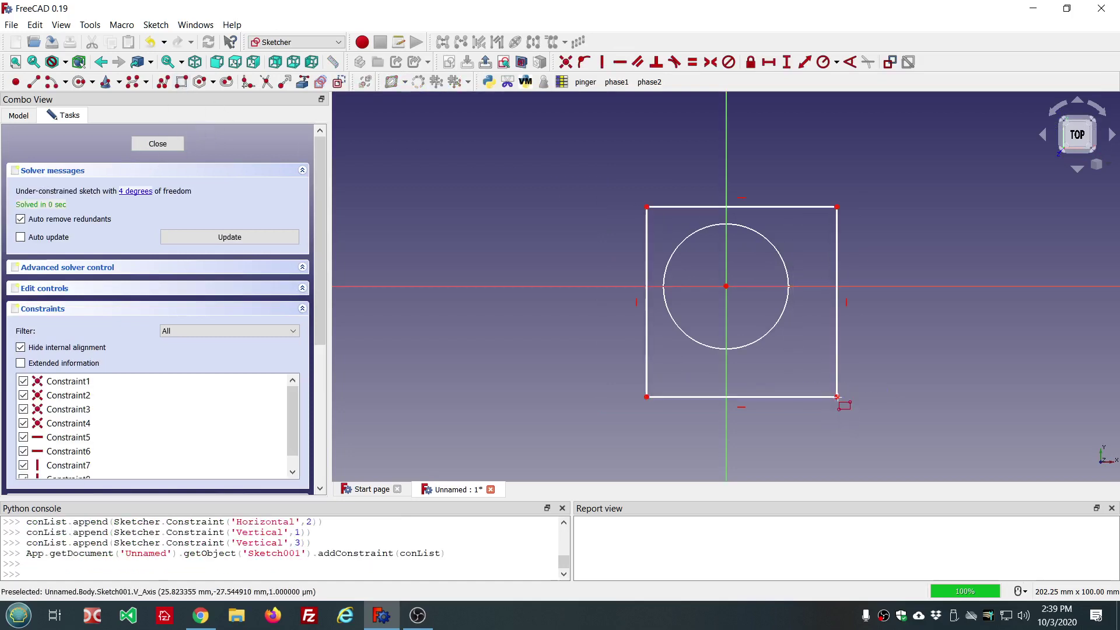
Close the rectangle sketch and set Sketch001's Attachment Offset z position to 20 mm.
left_click(166, 143)
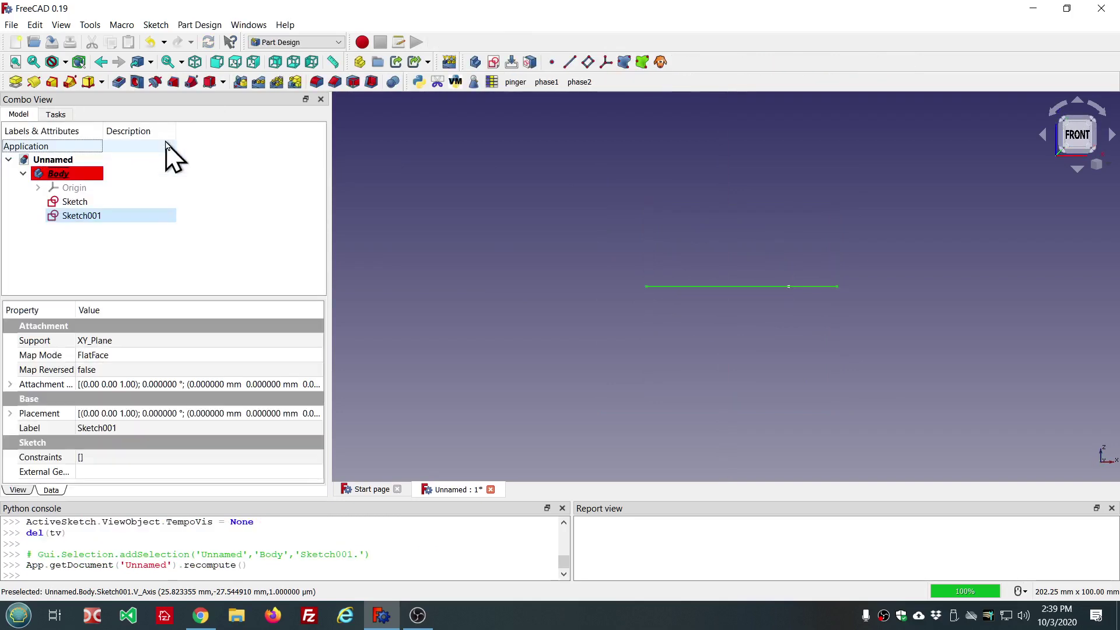
left_click(82, 217)
left_click(11, 385)
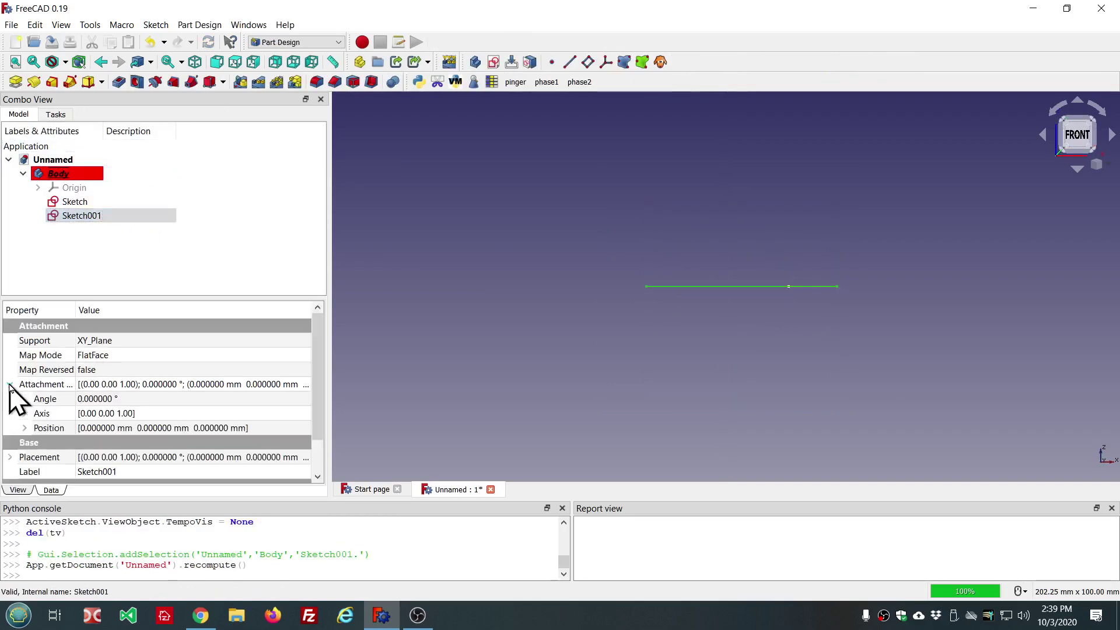
left_click_drag(76, 306, 109, 306)
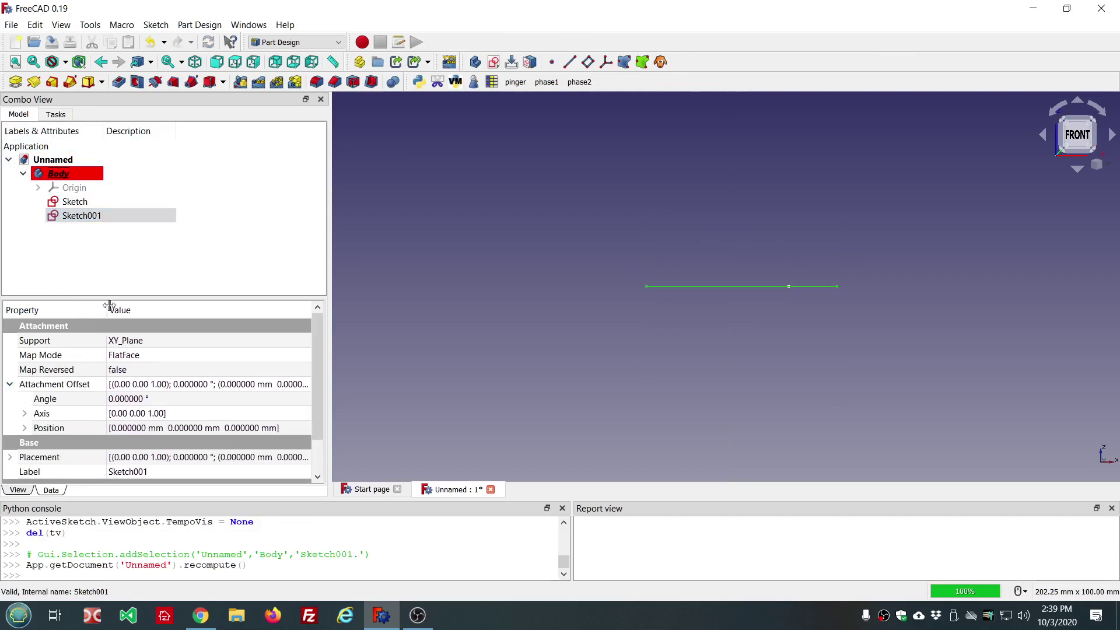
left_click(24, 428)
left_click(195, 471)
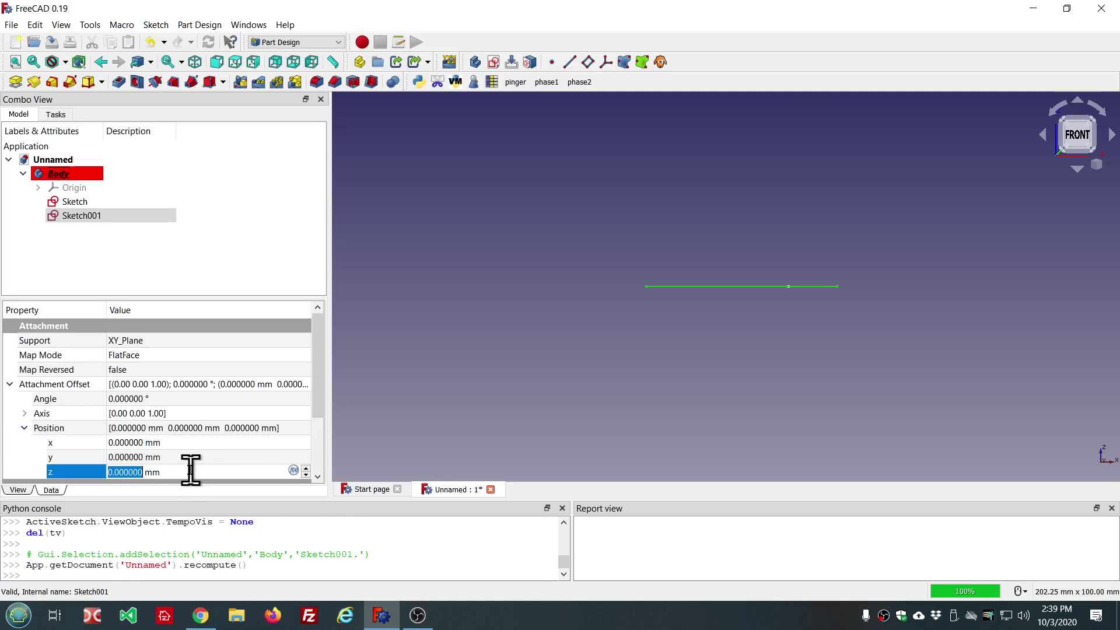
scroll(191, 470, "up", 2)
scroll(190, 469, "up", 8)
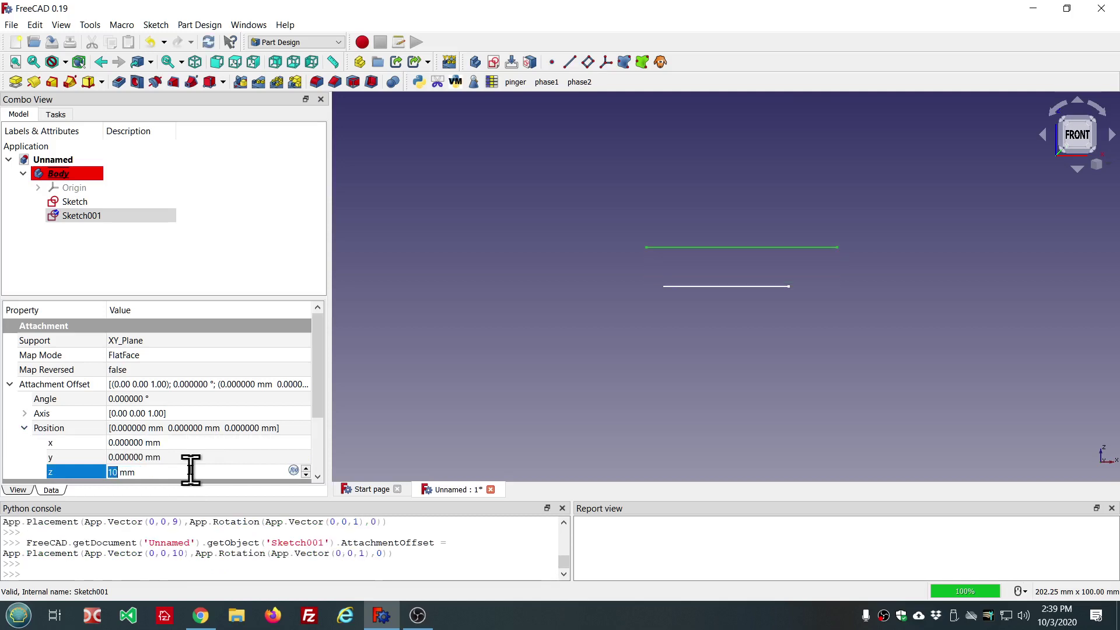
scroll(190, 469, "up", 6)
scroll(190, 469, "down", 3)
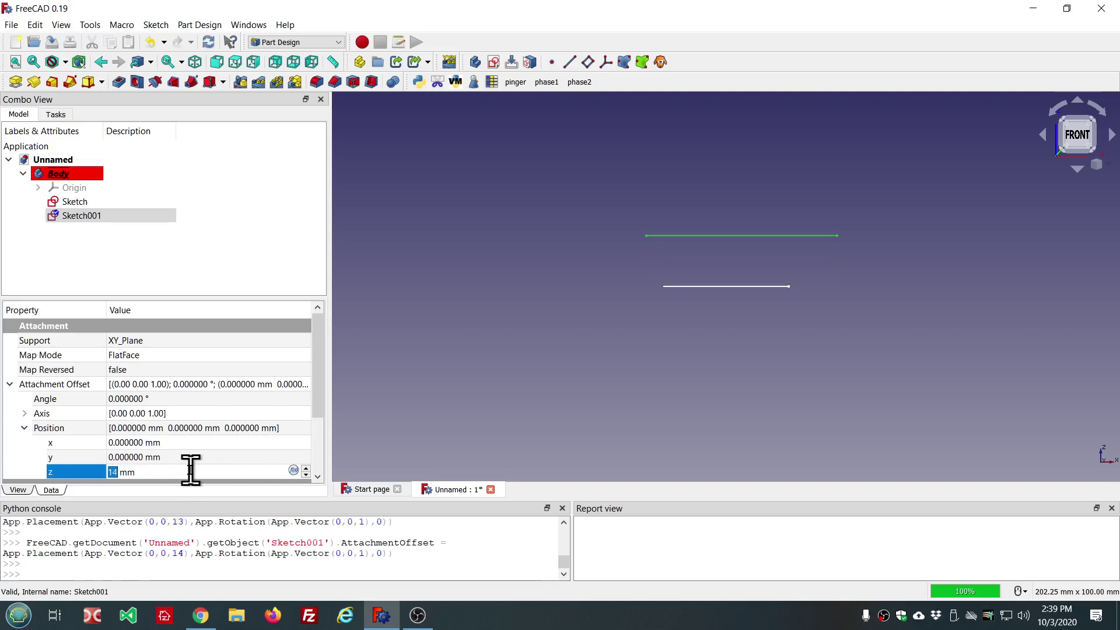
scroll(190, 469, "up", 6)
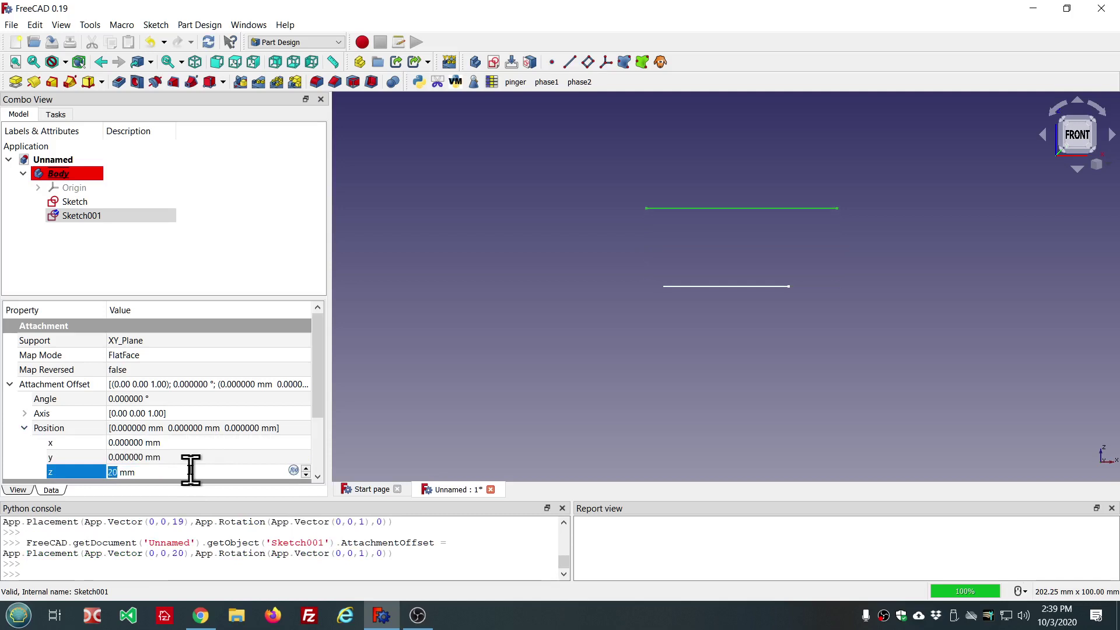
scroll(191, 470, "up", 1)
Orbit and pan the view to see the rectangle floating above the circle.
left_click(508, 370)
mouse_move(502, 212)
middle_mouse_down()
mouse_move(513, 173)
mouse_move(525, 212)
mouse_move(530, 187)
middle_mouse_up()
middle_click_drag(907, 182, 950, 174)
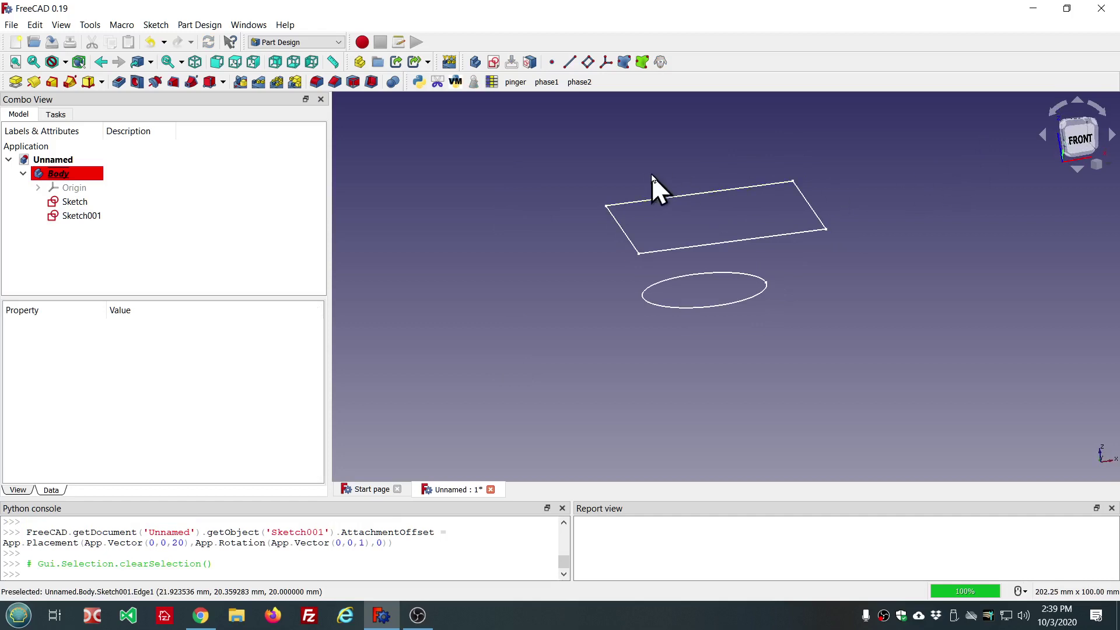
Build an Additive Loft from the circle Sketch to the Sketch001 rectangle and select it.
left_click(75, 202)
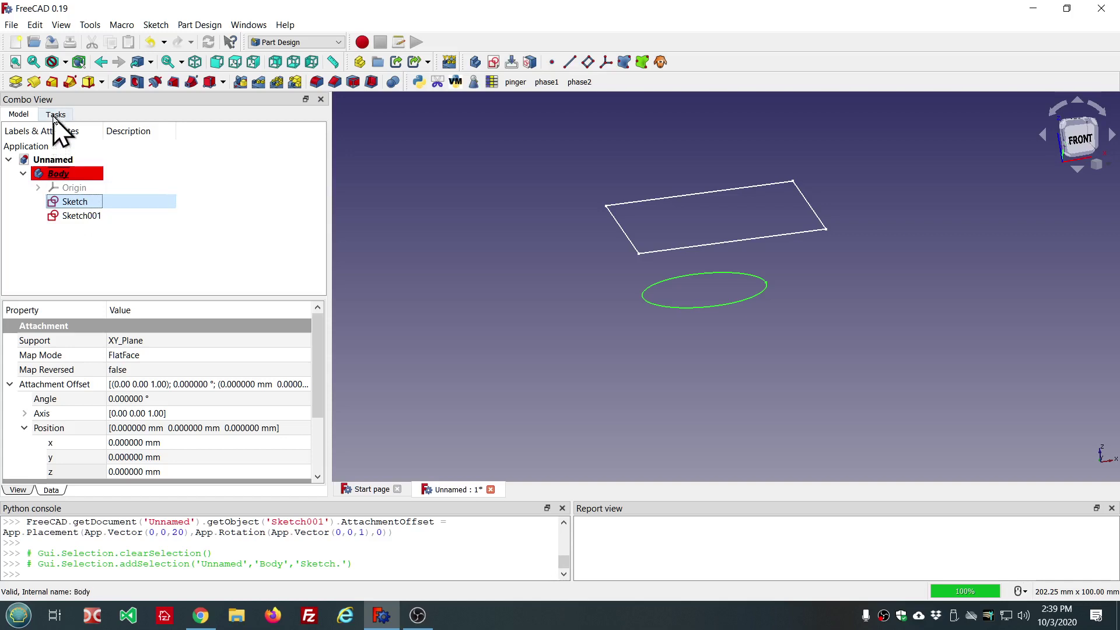
left_click(53, 82)
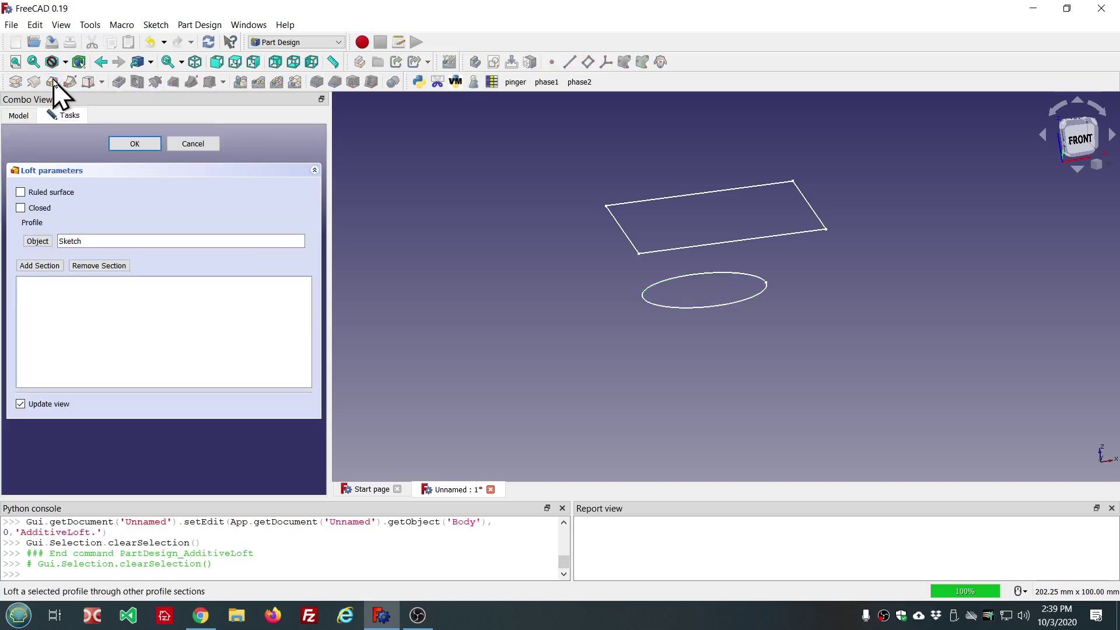
left_click(29, 267)
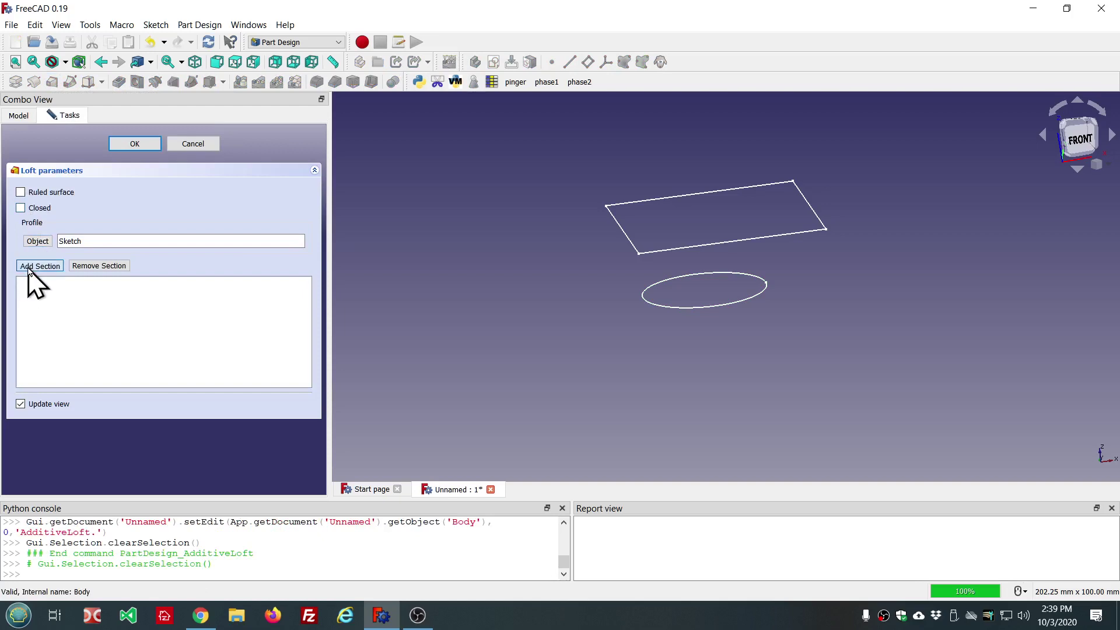
left_click(688, 248)
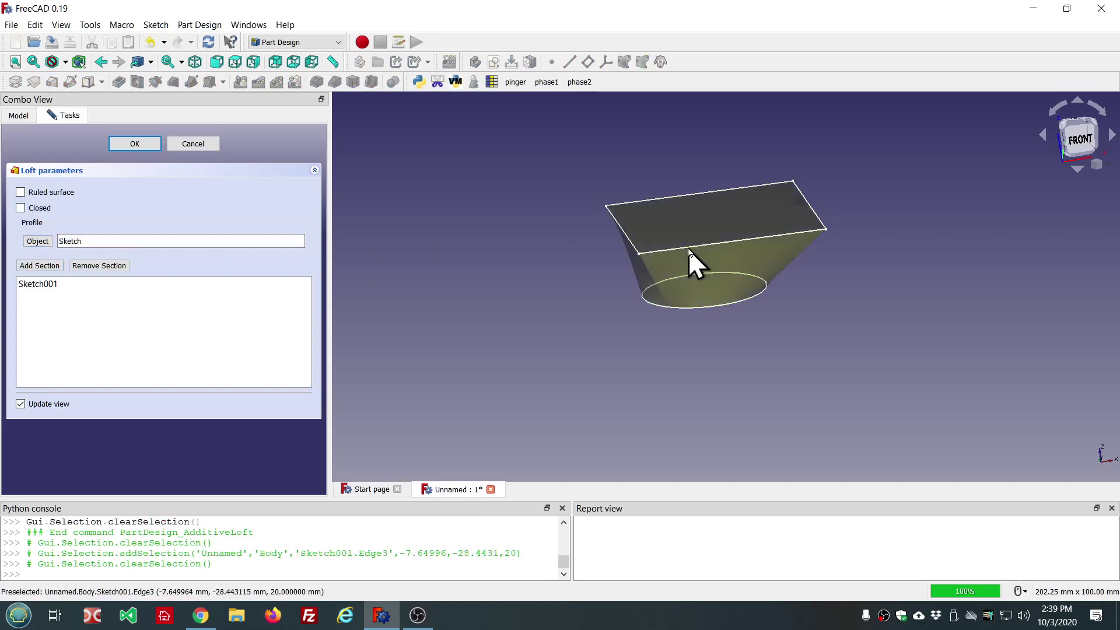
left_click(140, 146)
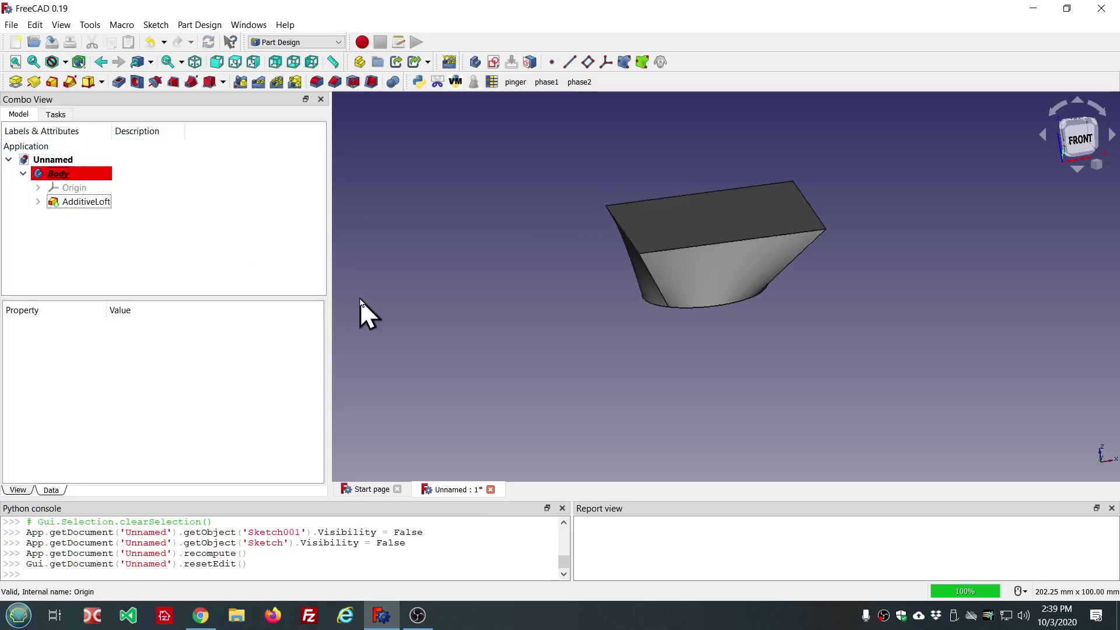
left_click(83, 203)
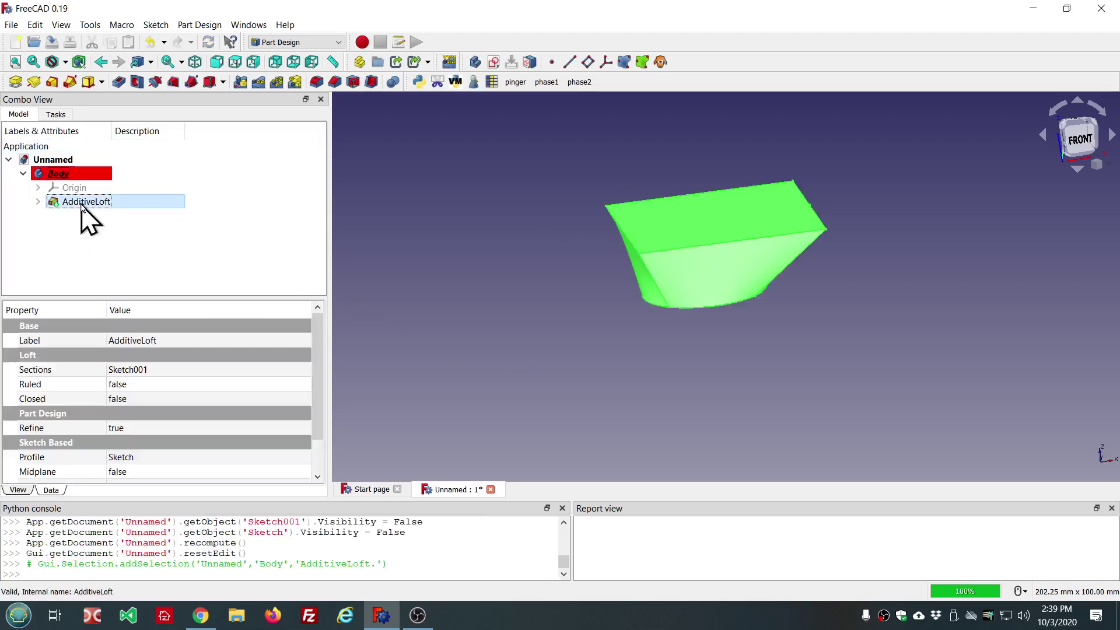
Delete the AdditiveLoft and make Sketch and Sketch001 visible again.
key("Delete")
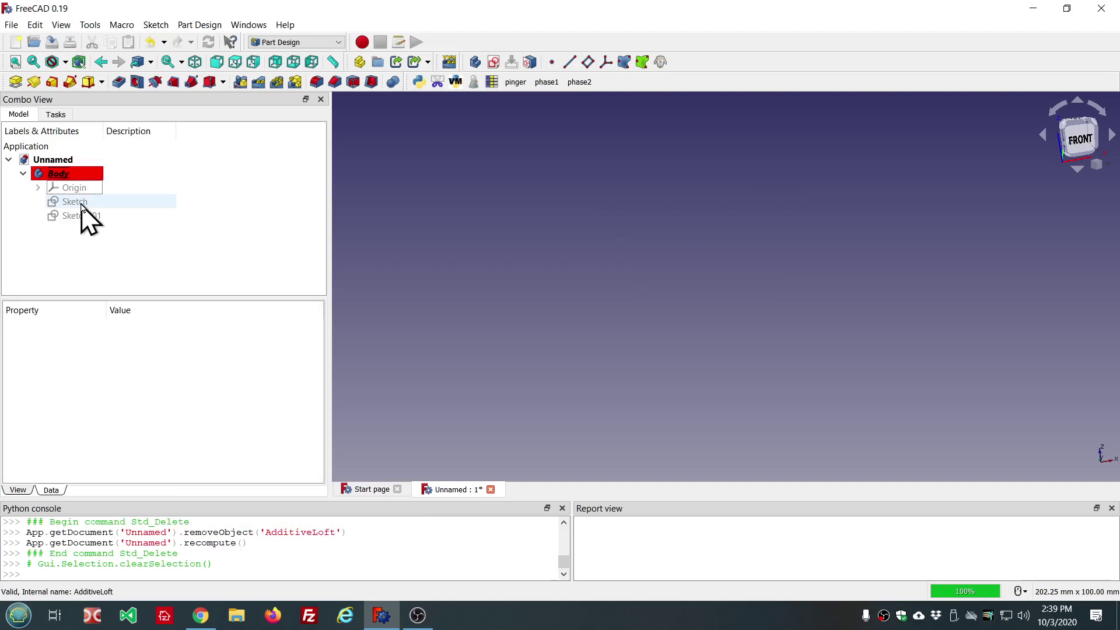
left_click(83, 203)
key("space")
left_click(85, 217)
key("space")
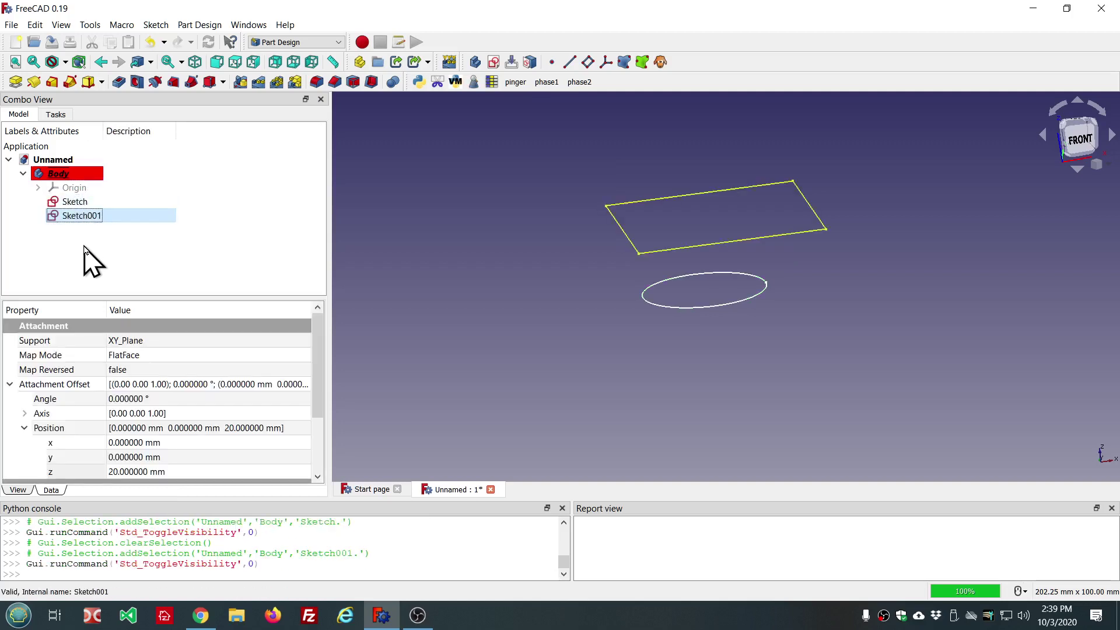
left_click(87, 239)
Loft a new solid through Sketch and Sketch001 and accept it.
left_click(86, 203)
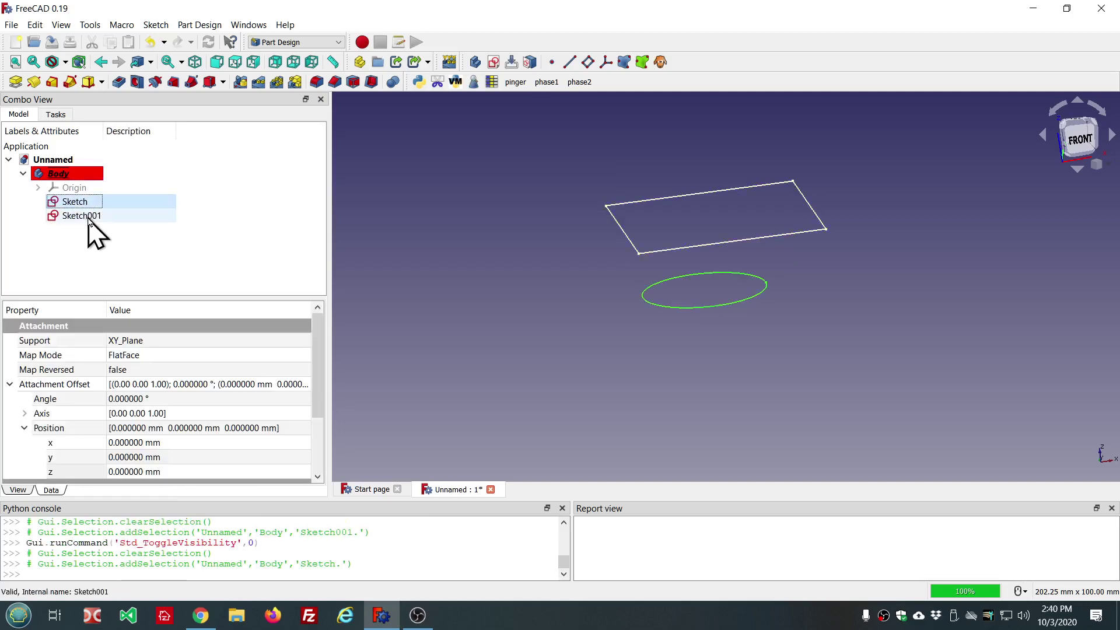
left_click(87, 216, "ctrl")
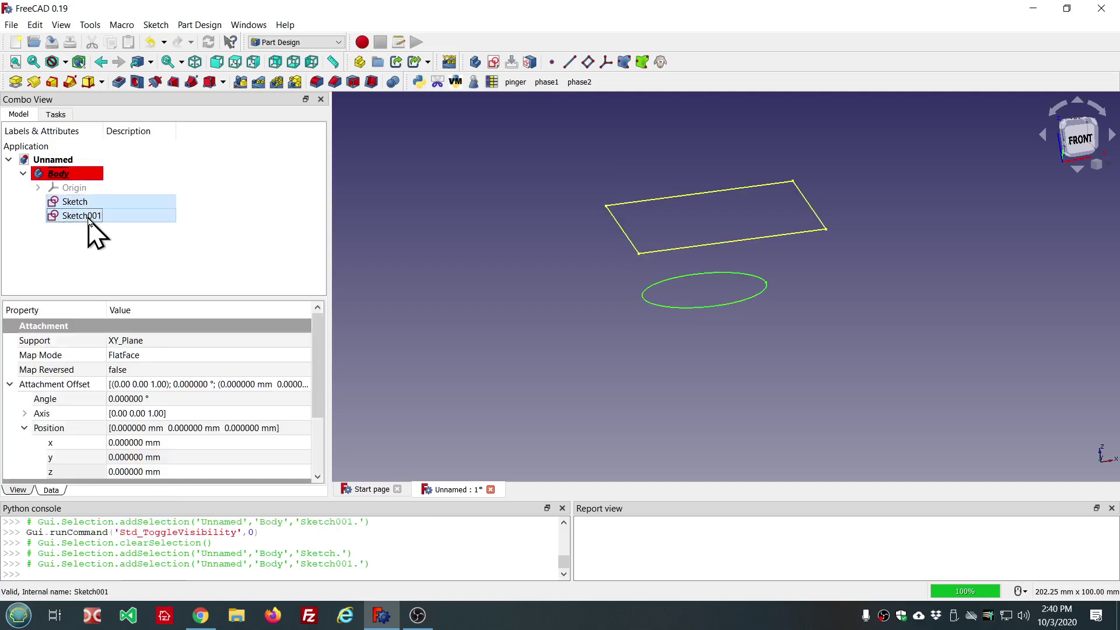
left_click(52, 82)
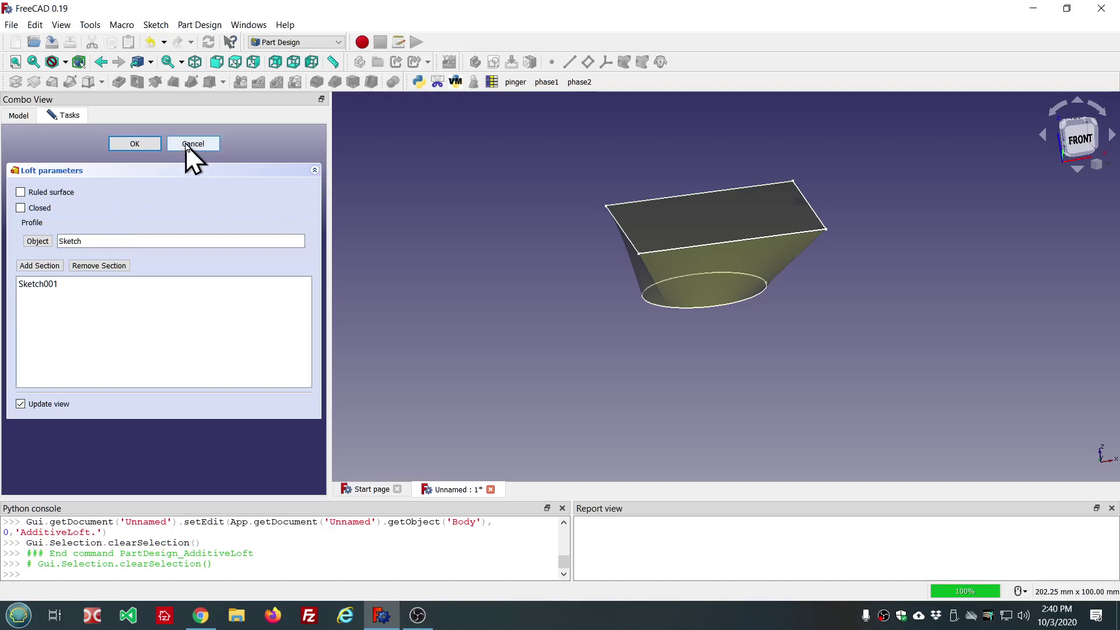
left_click(150, 144)
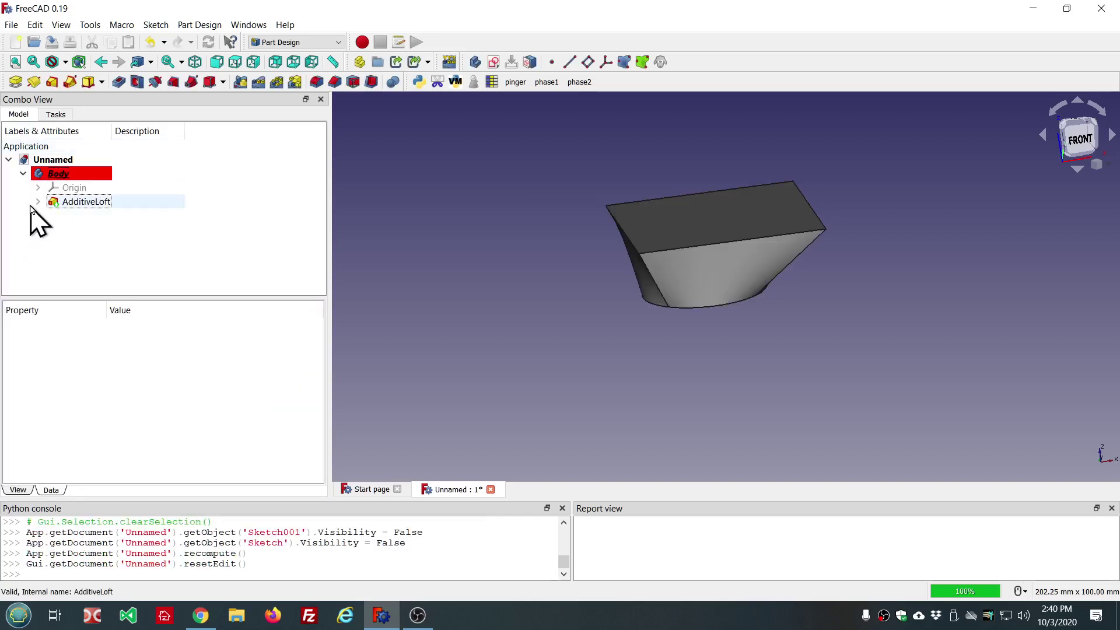
Delete the AdditiveLoft again and make both sketches visible.
left_click(66, 204)
key("Delete")
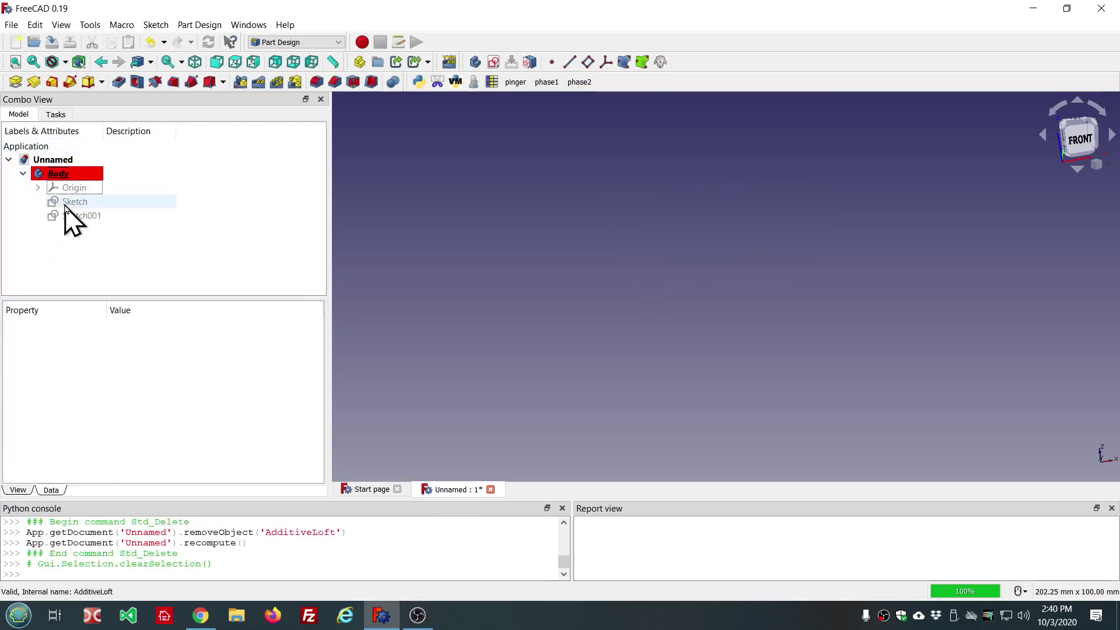
left_click(63, 203)
key("space")
left_click(78, 219)
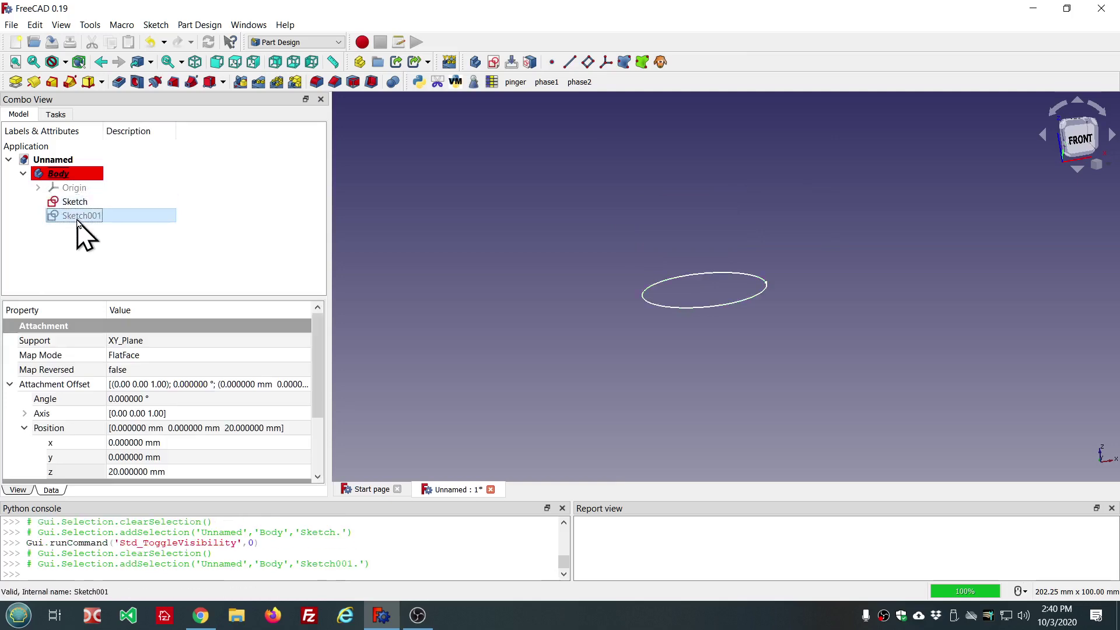
key("space")
scroll(693, 270, "down", 5)
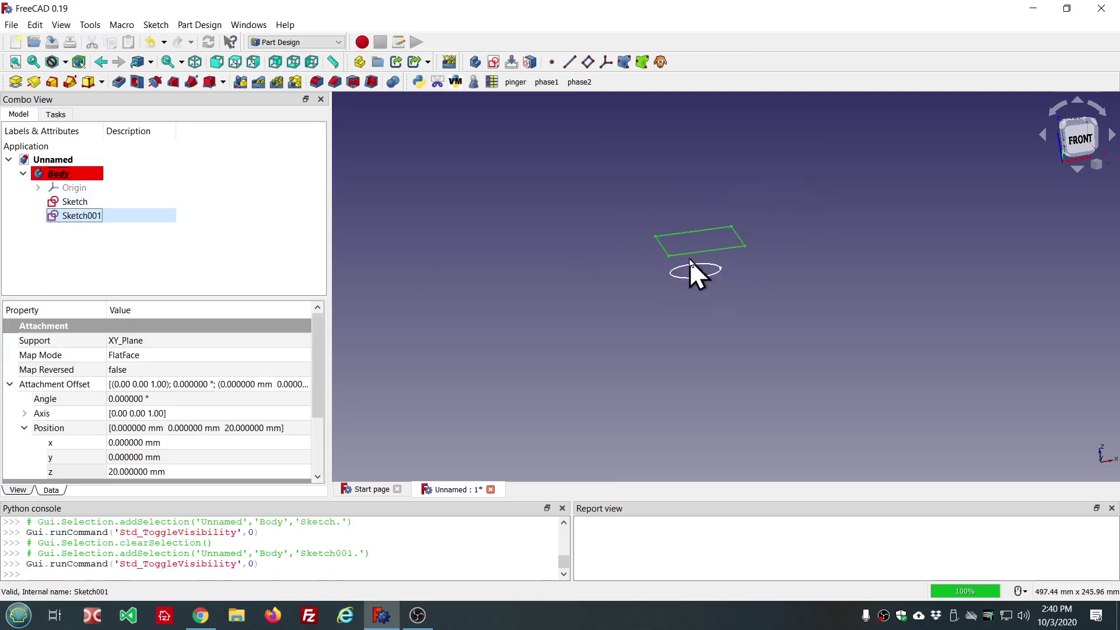
scroll(725, 180, "up", 3)
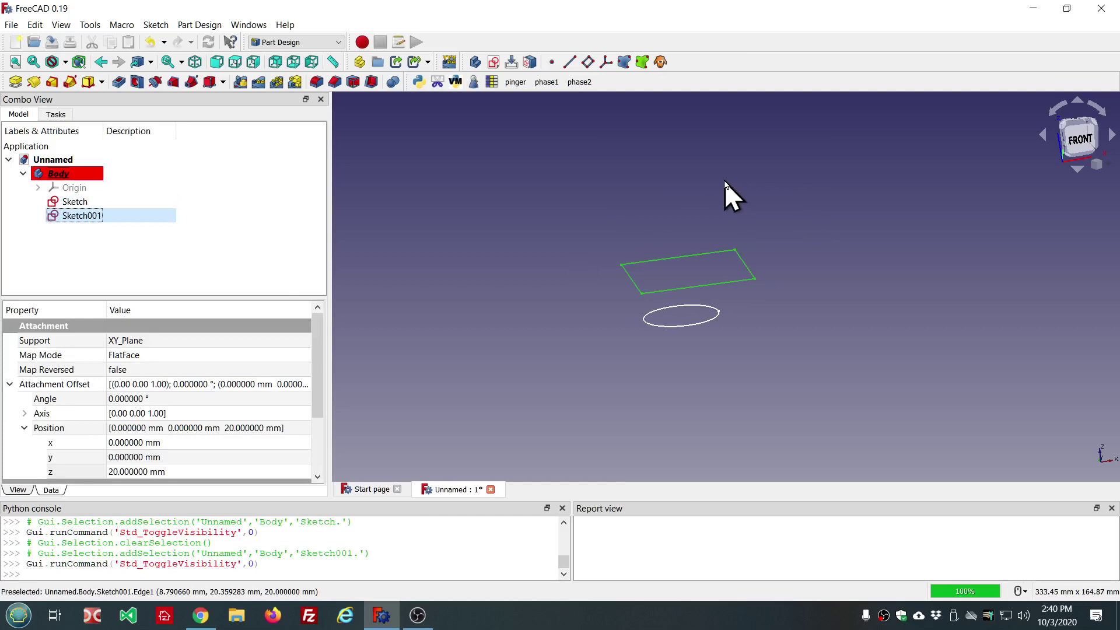
left_click(416, 186)
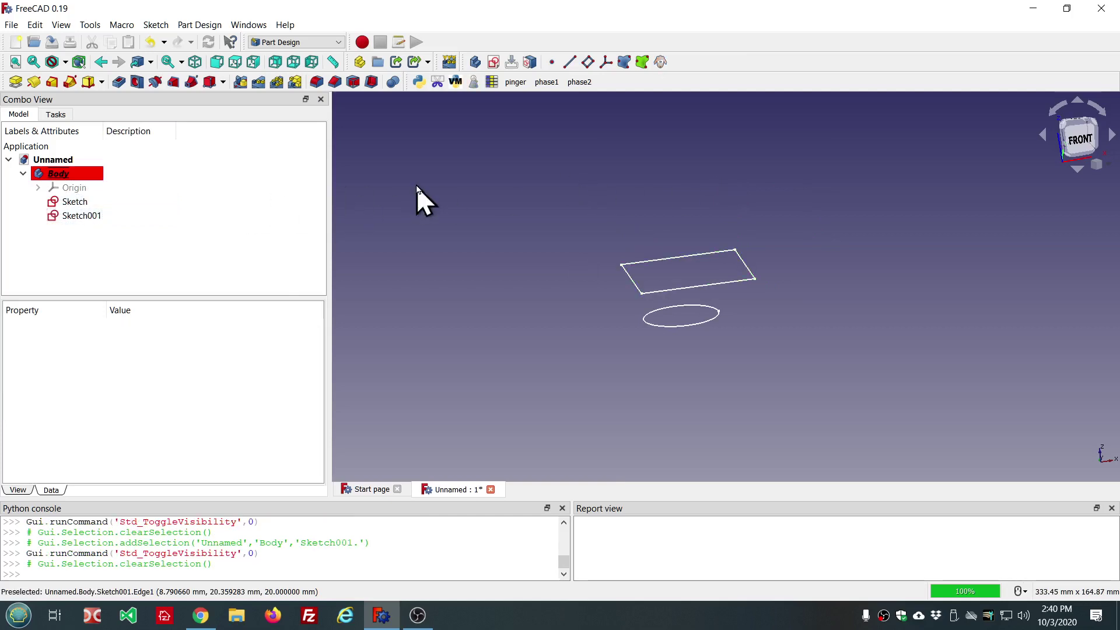
Create a new empty sketch on the XZ_Plane.
left_click(493, 62)
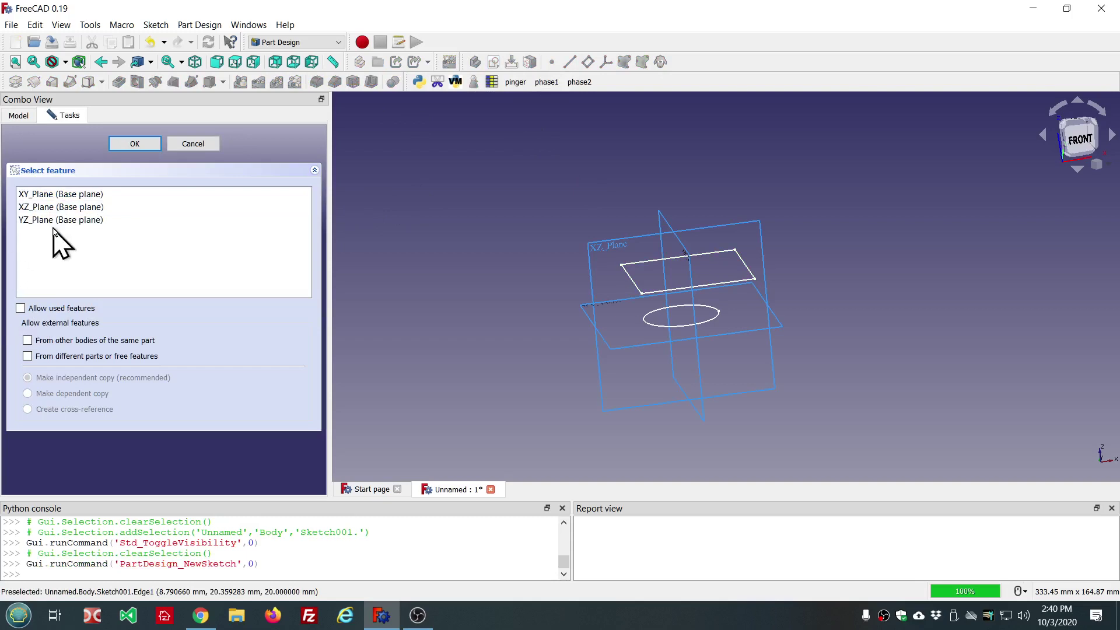
left_click(84, 207)
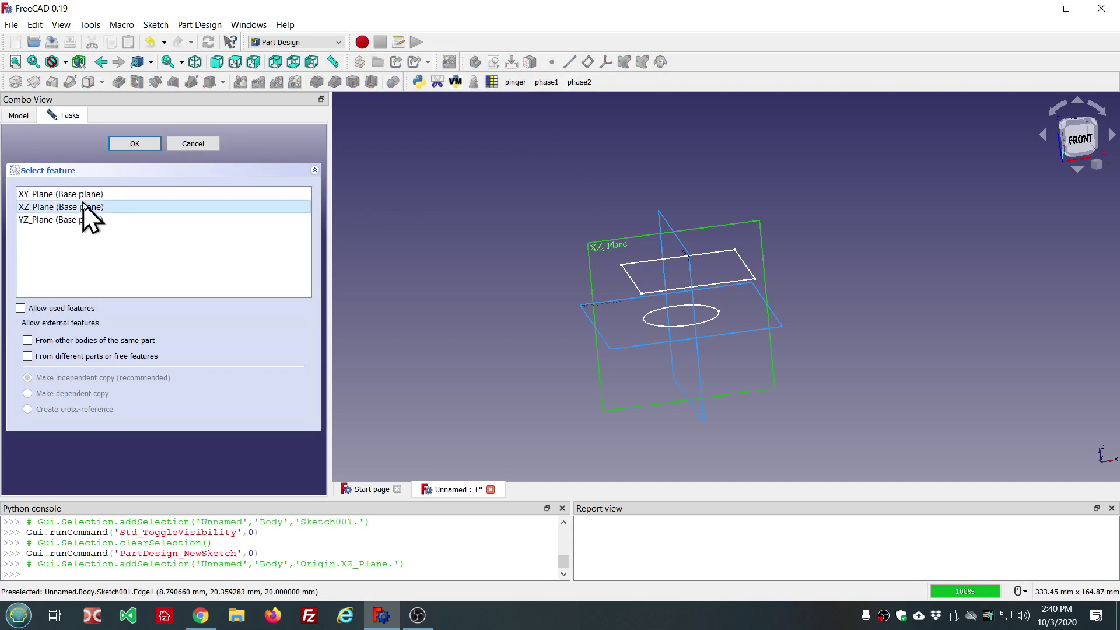
left_click(135, 146)
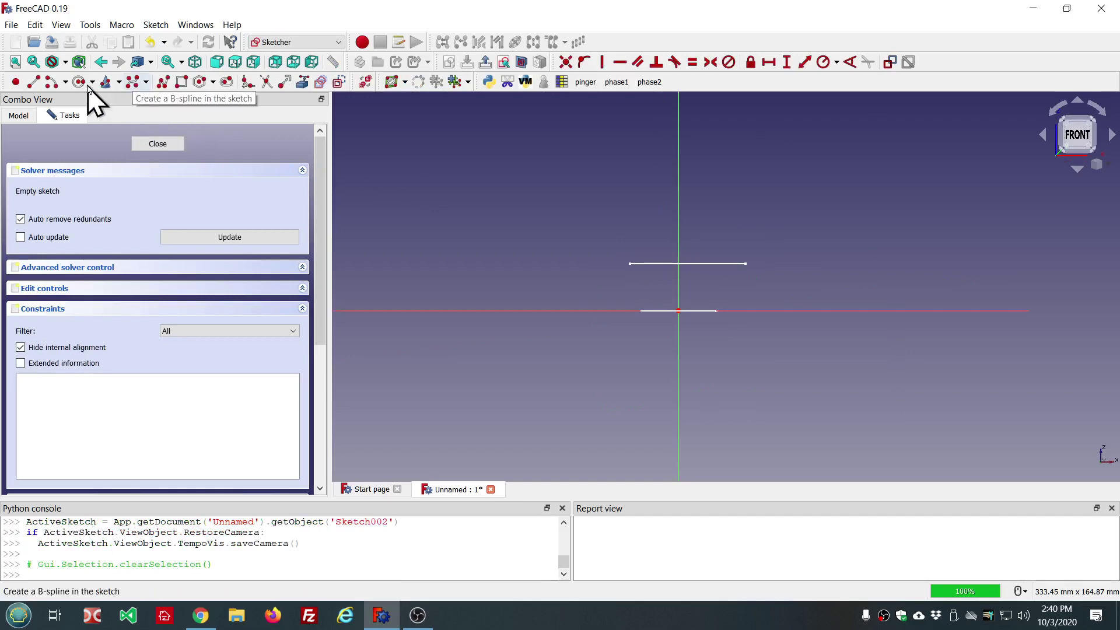
Draw a slanted line up from the sketch origin and an arc curving right from its upper end.
left_click(35, 86)
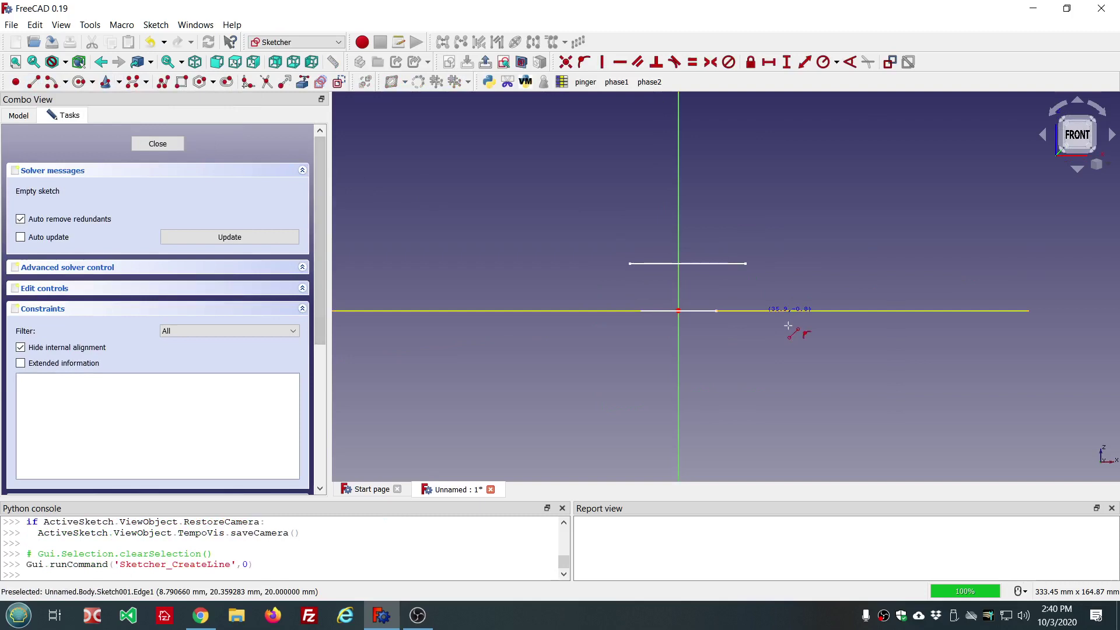
left_click(678, 310)
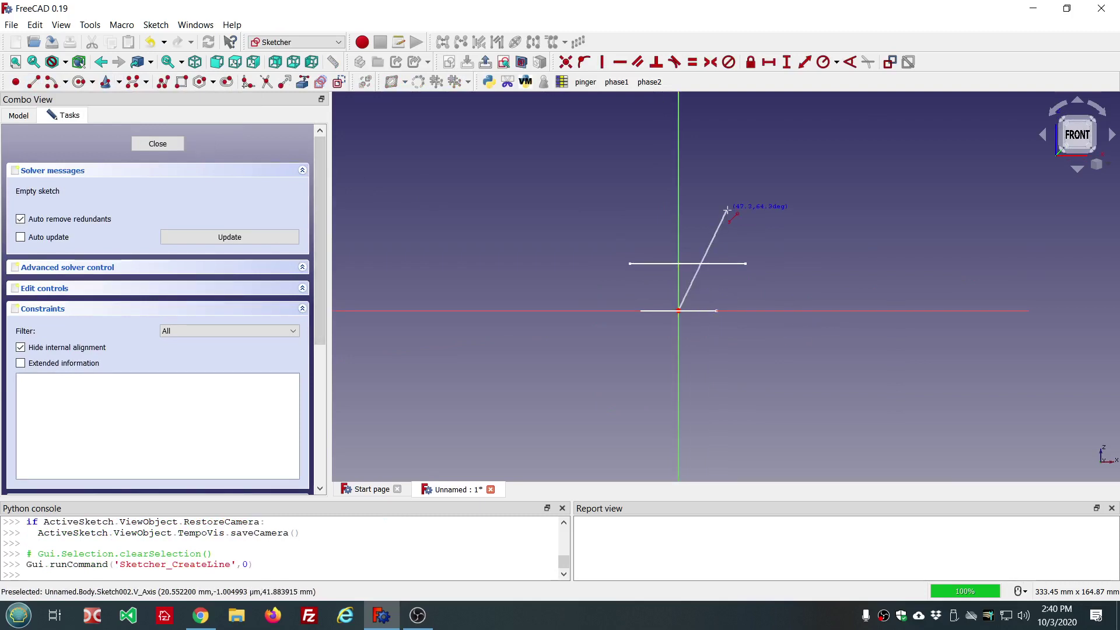
left_click(727, 210)
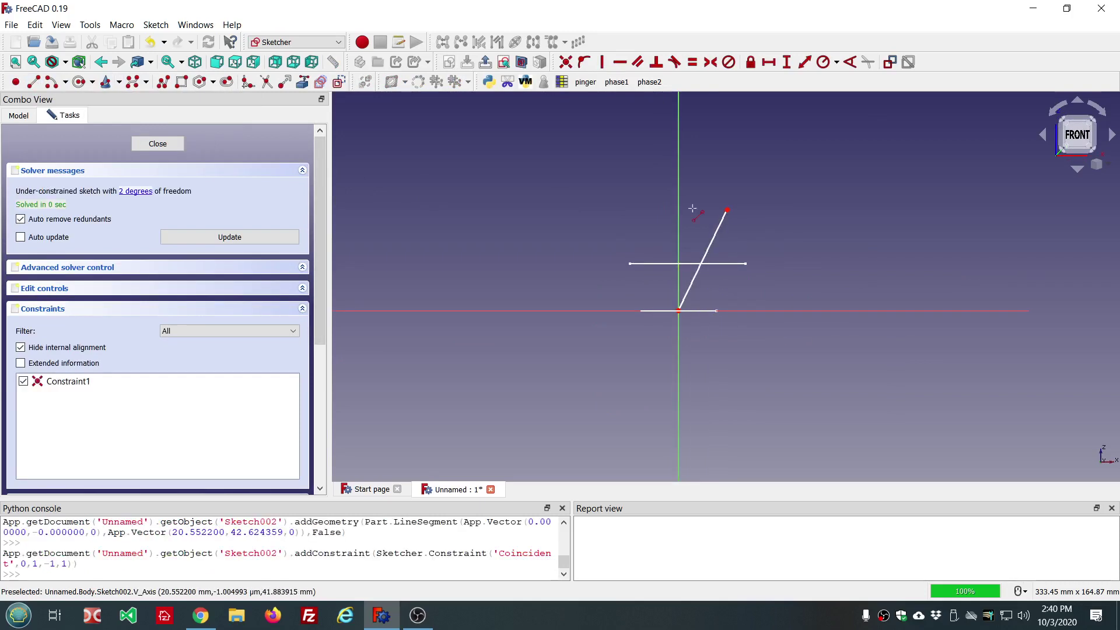
left_click(51, 82)
left_click(786, 225)
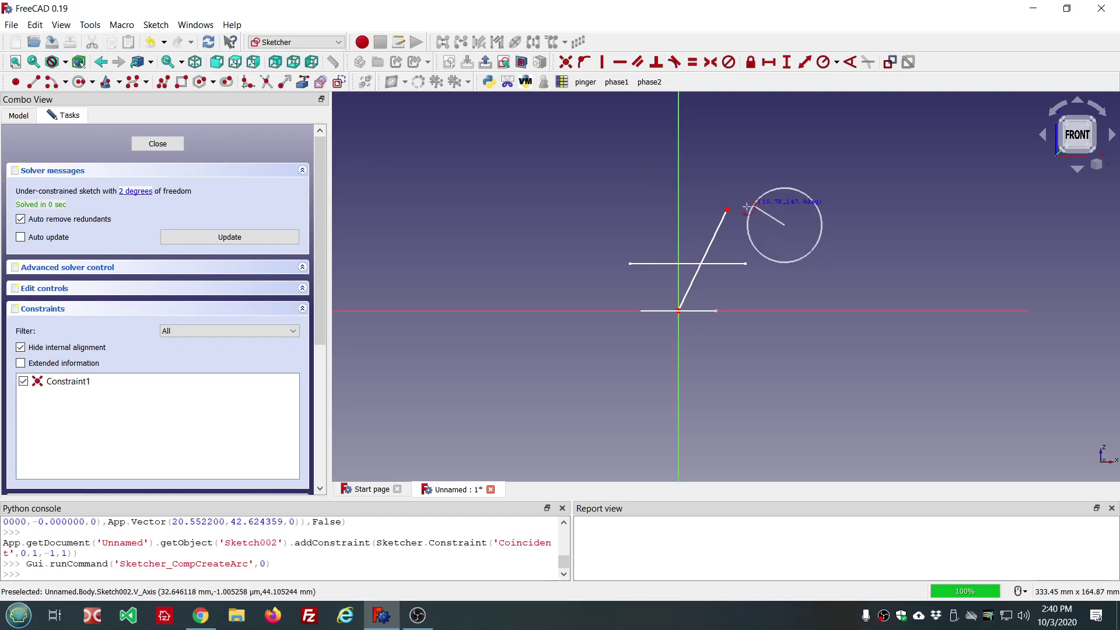
left_click(726, 210)
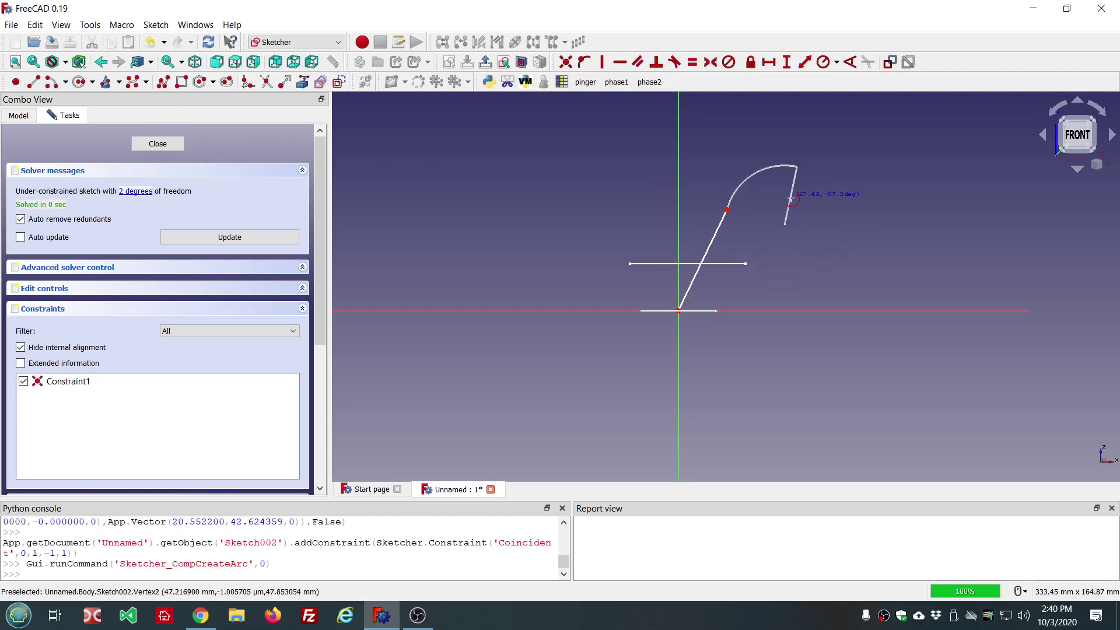
left_click(799, 199)
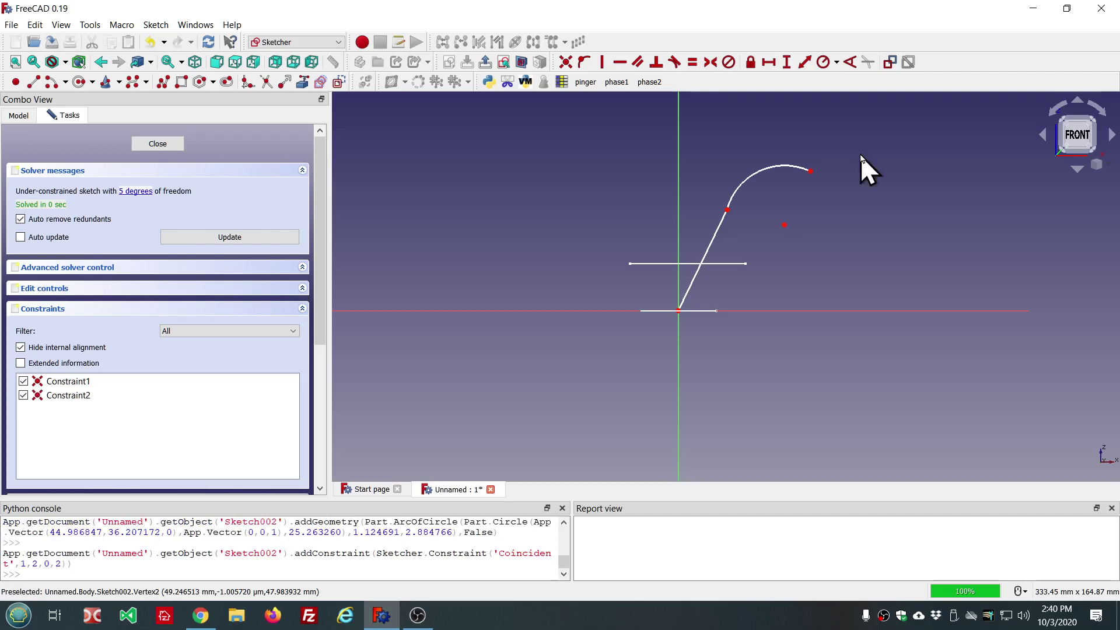
Add a final line rightward from the arc's end and make it tangent to the arc.
left_click(33, 81)
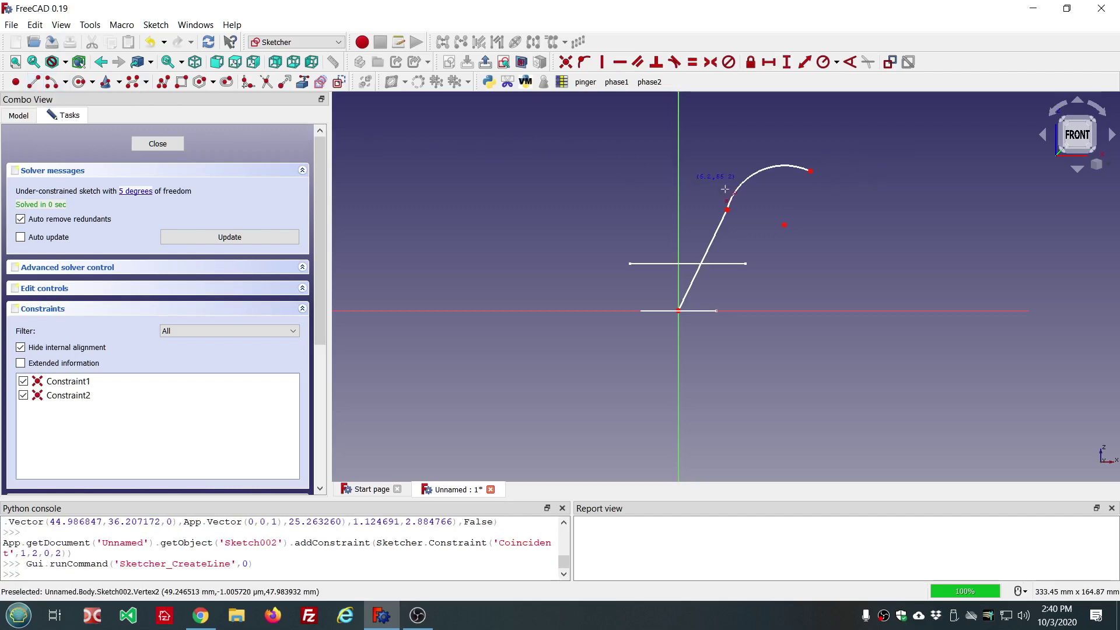
left_click(817, 173)
left_click(894, 164)
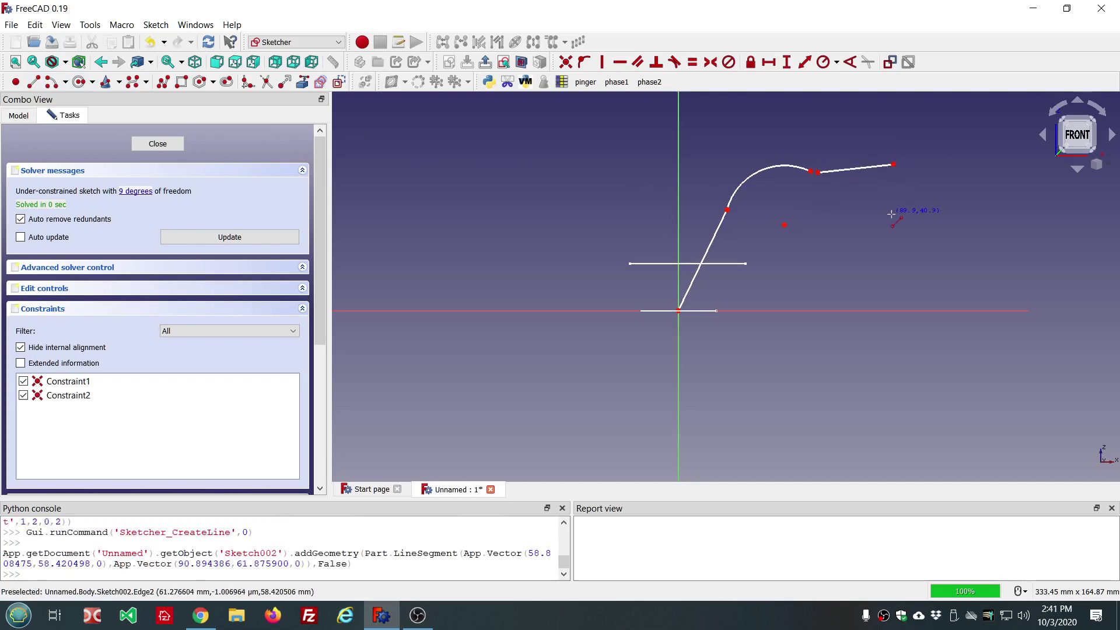
left_click(818, 172)
left_click(810, 171)
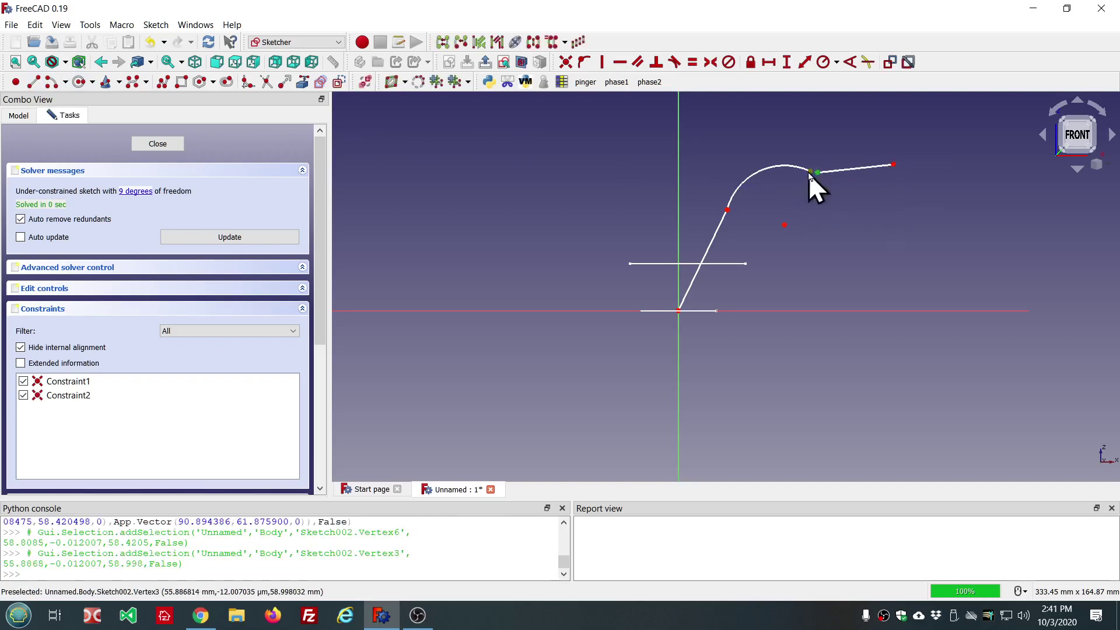
left_click(675, 62)
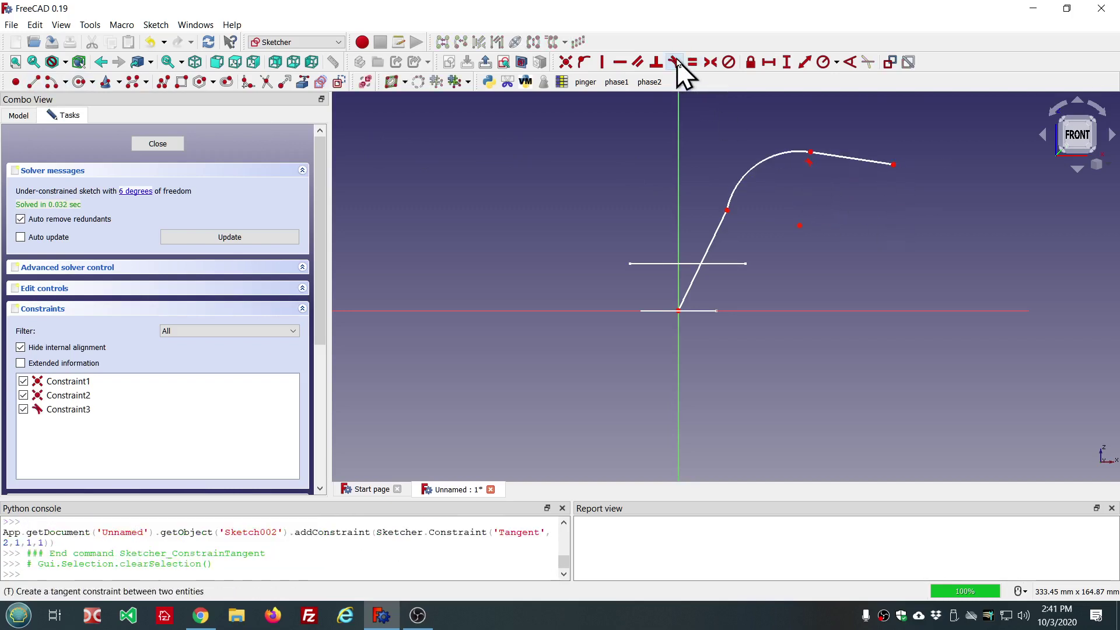
Replace the first line–arc joint constraint with a Tangent constraint and close the sketch.
left_click(727, 210)
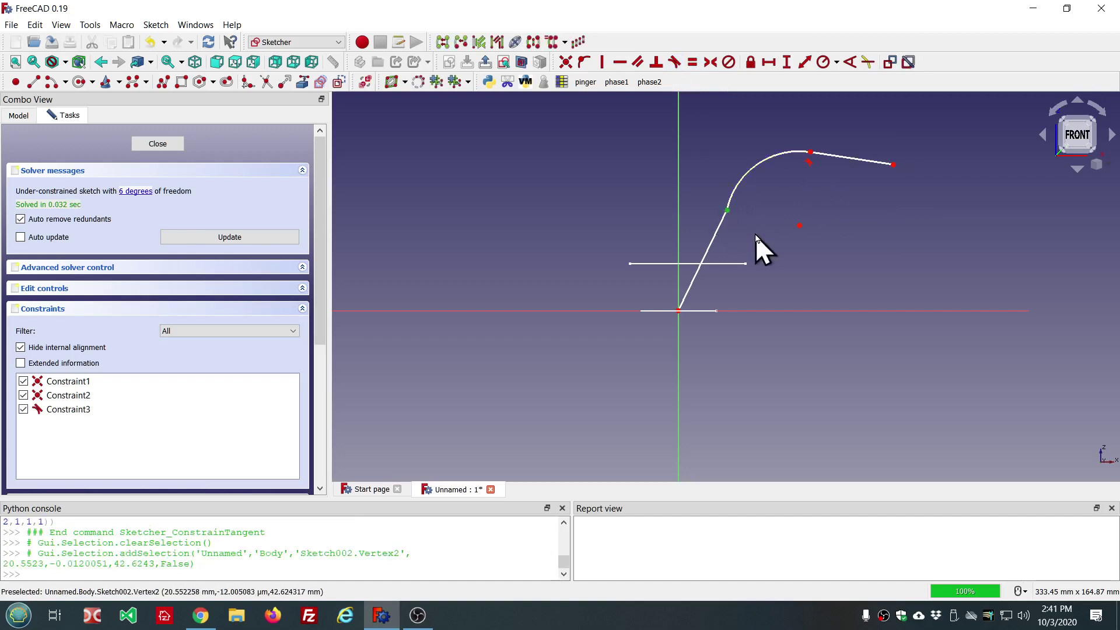
key("Delete")
mouse_move(727, 210)
left_mouse_down()
mouse_move(734, 202)
mouse_move(717, 221)
left_mouse_up()
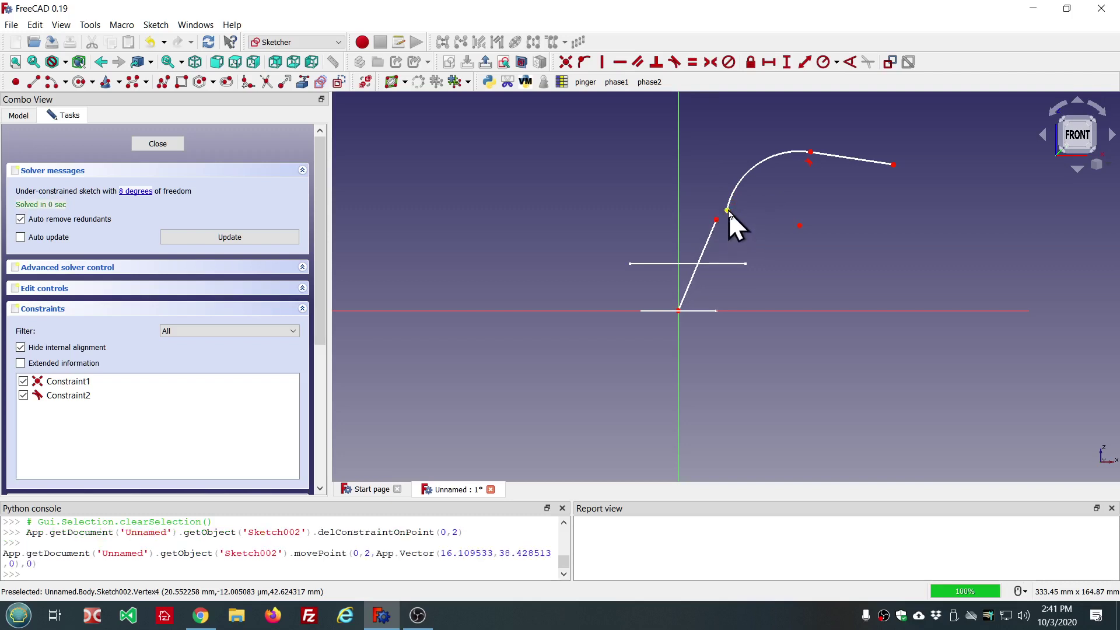
left_click(728, 210)
left_click(717, 220)
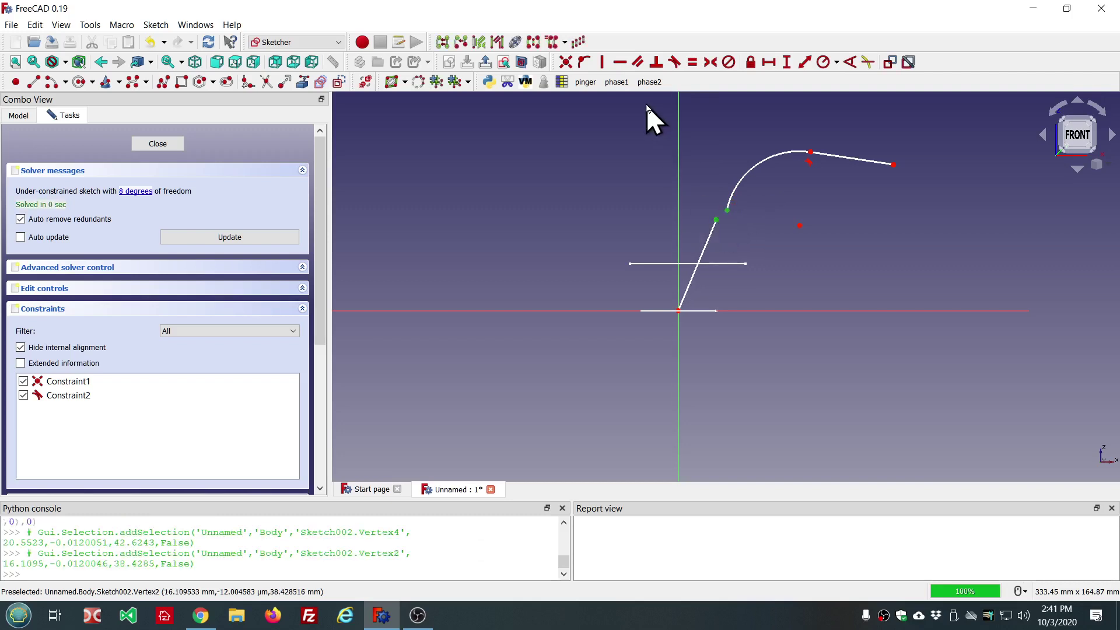
left_click(675, 63)
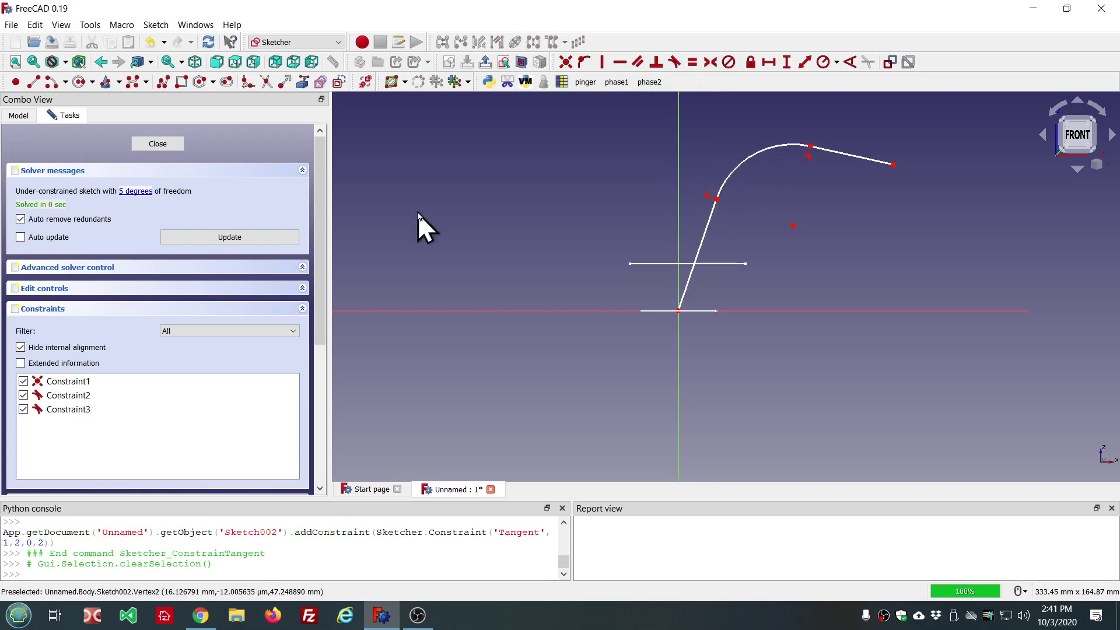
left_click(156, 145)
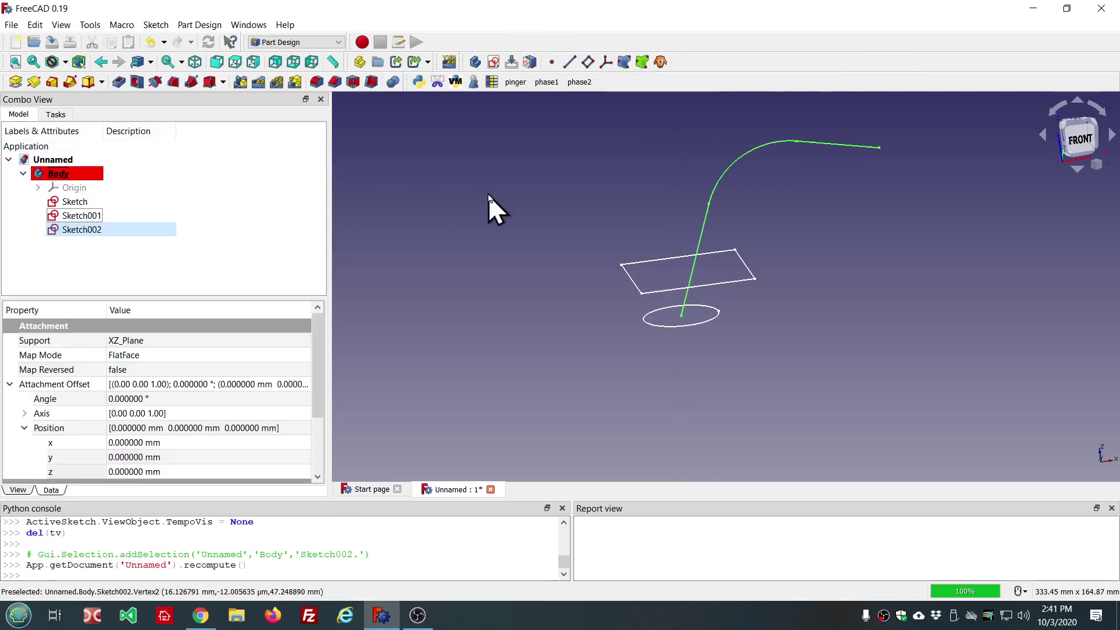
scroll(491, 193, "down", 3)
scroll(658, 142, "up", 2)
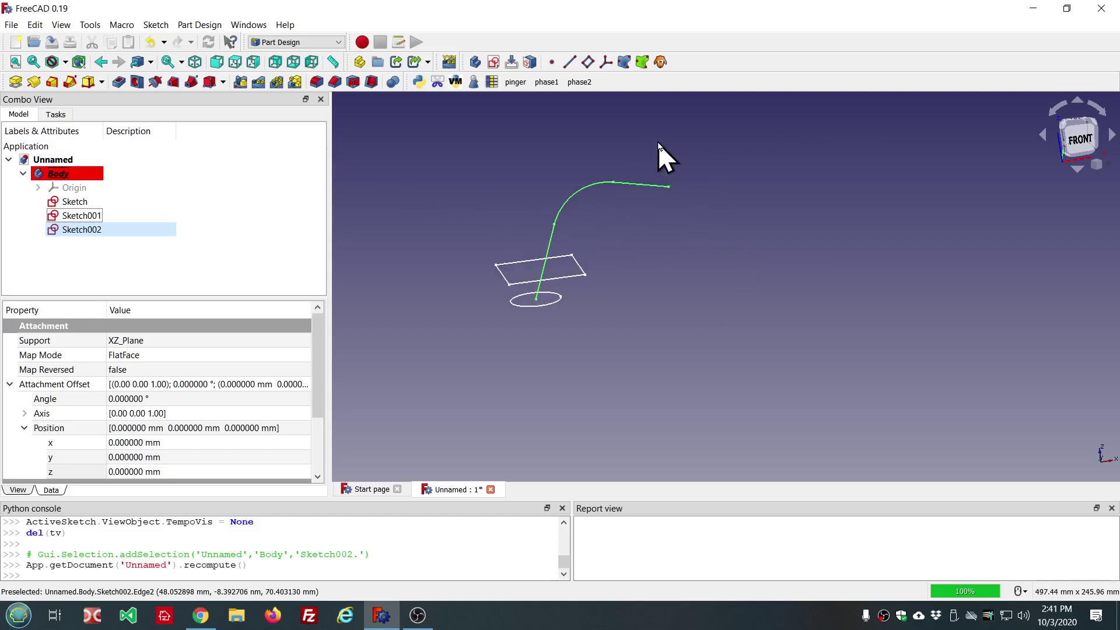
Sweep the circle Sketch as an Additive Pipe along Sketch002's Edge1, Edge2 and Edge3.
left_click(168, 192)
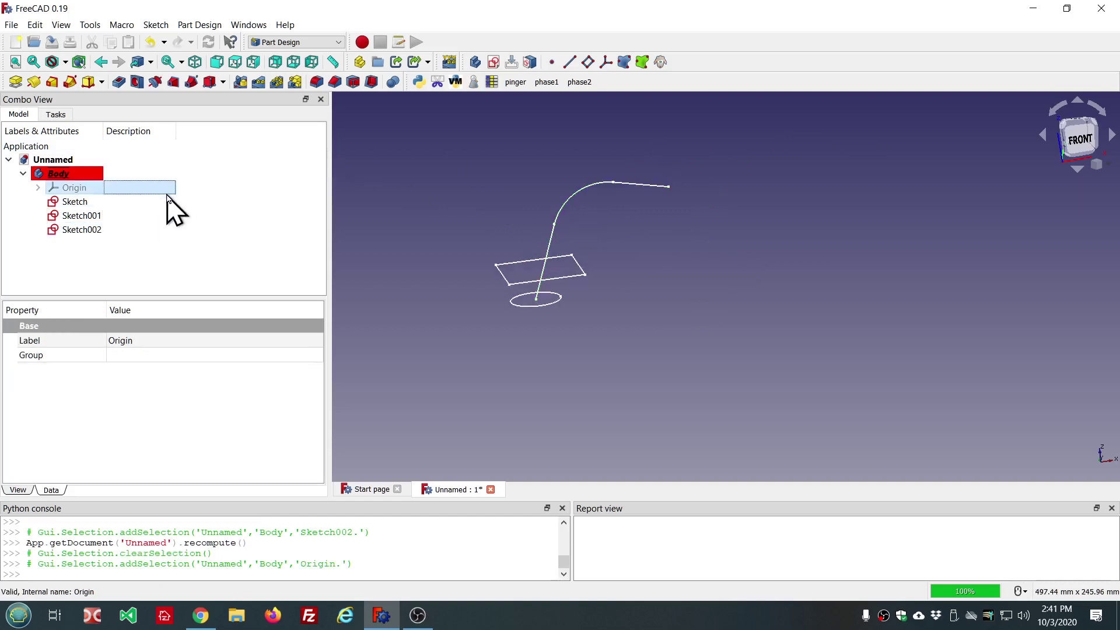
left_click(100, 202)
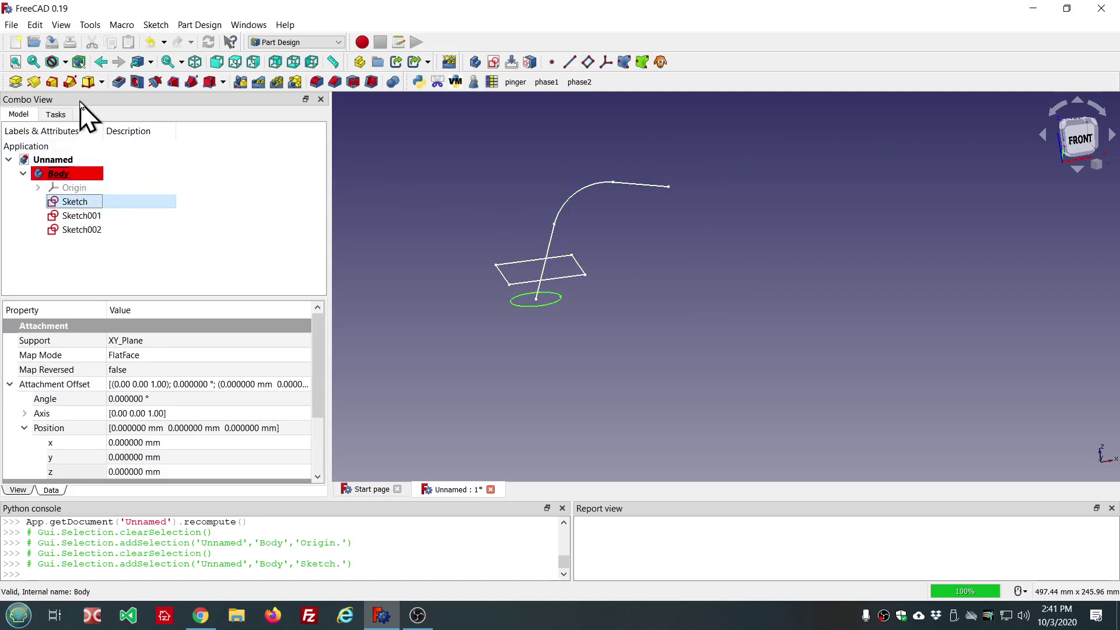
left_click(70, 83)
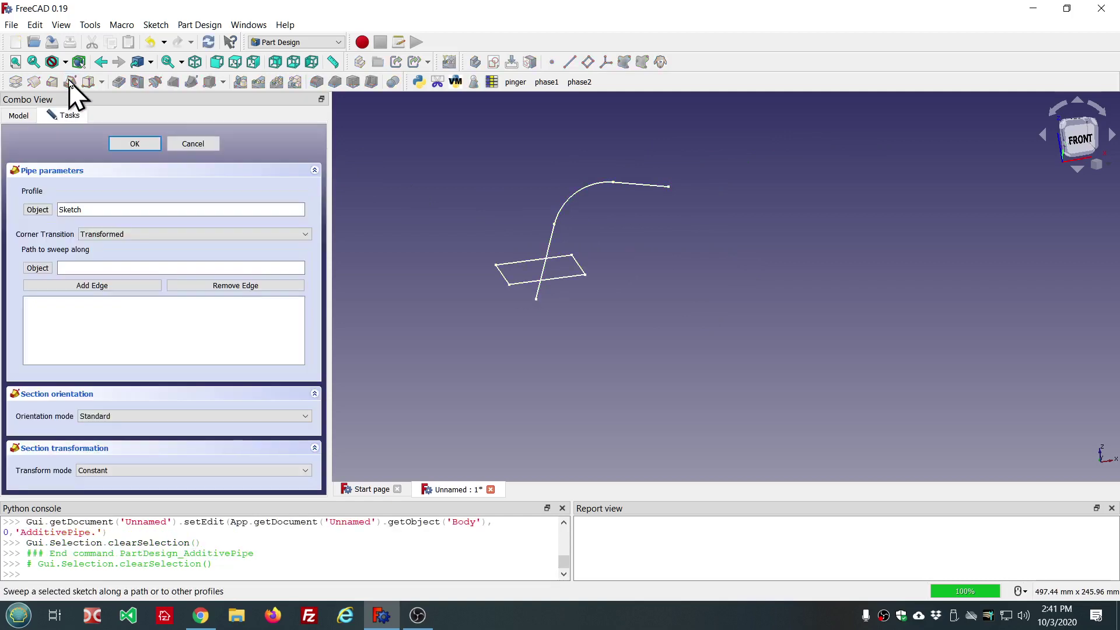
left_click(73, 285)
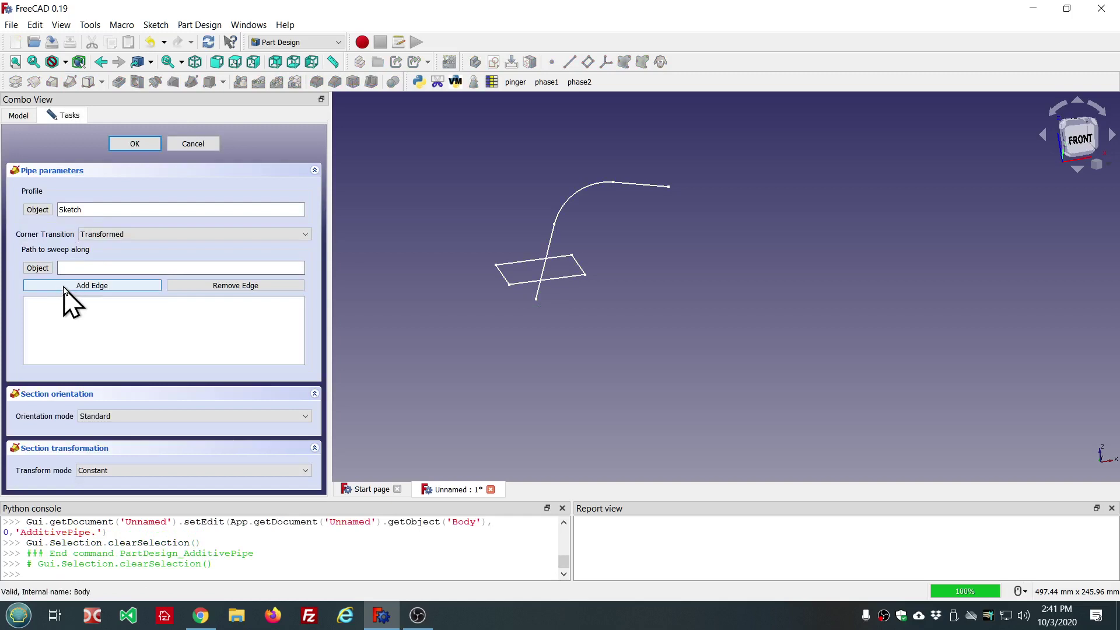
left_click(550, 244)
left_click(133, 289)
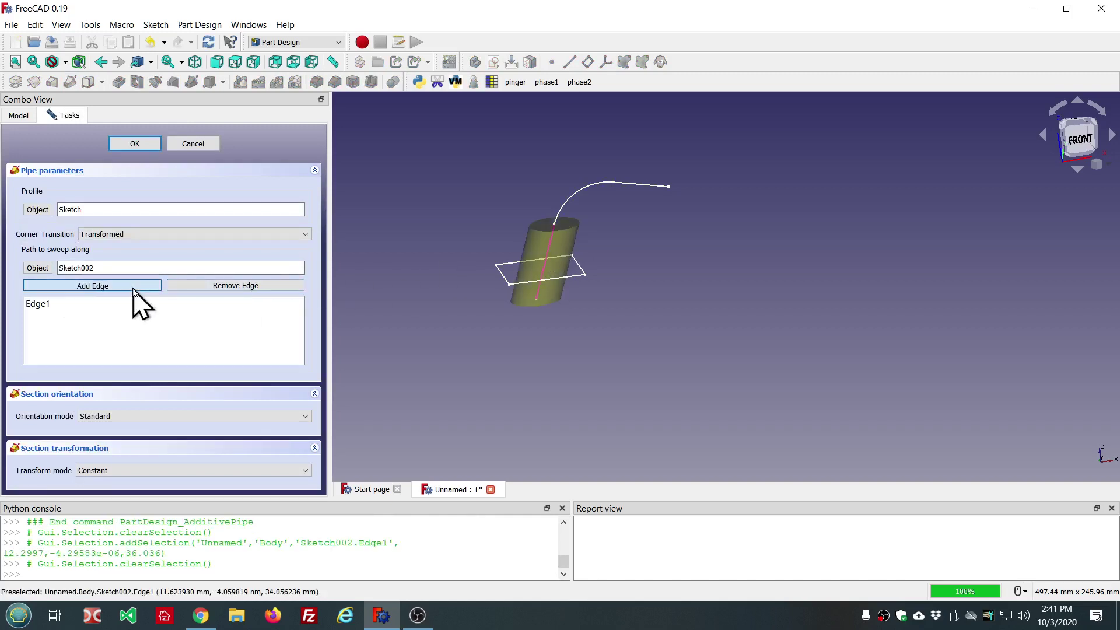
left_click(564, 205)
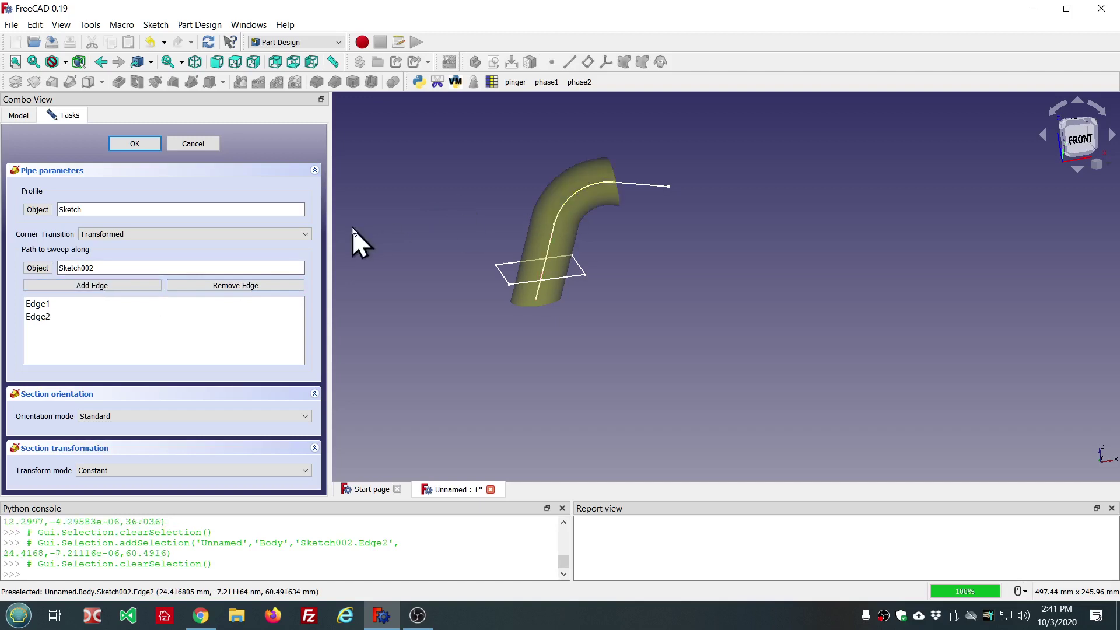
left_click(134, 287)
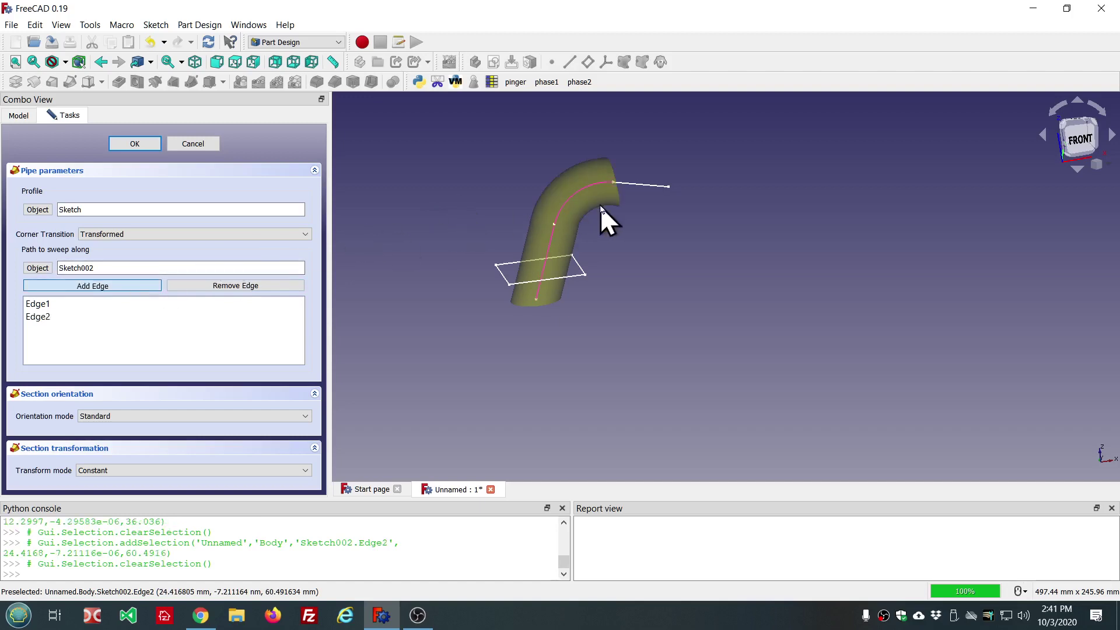
left_click(642, 187)
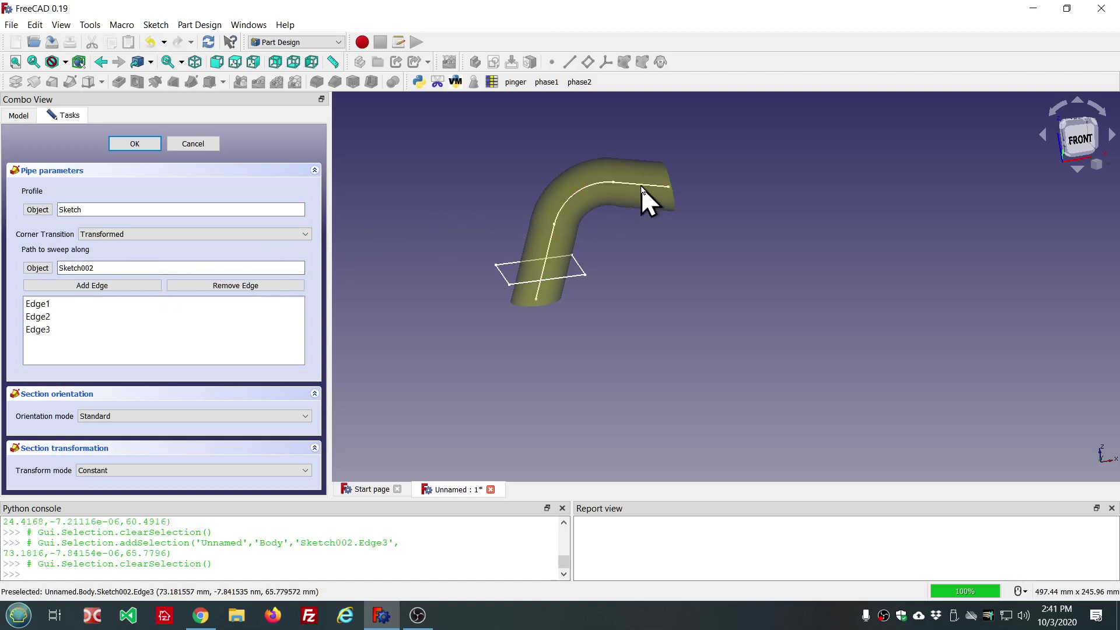
left_click(134, 144)
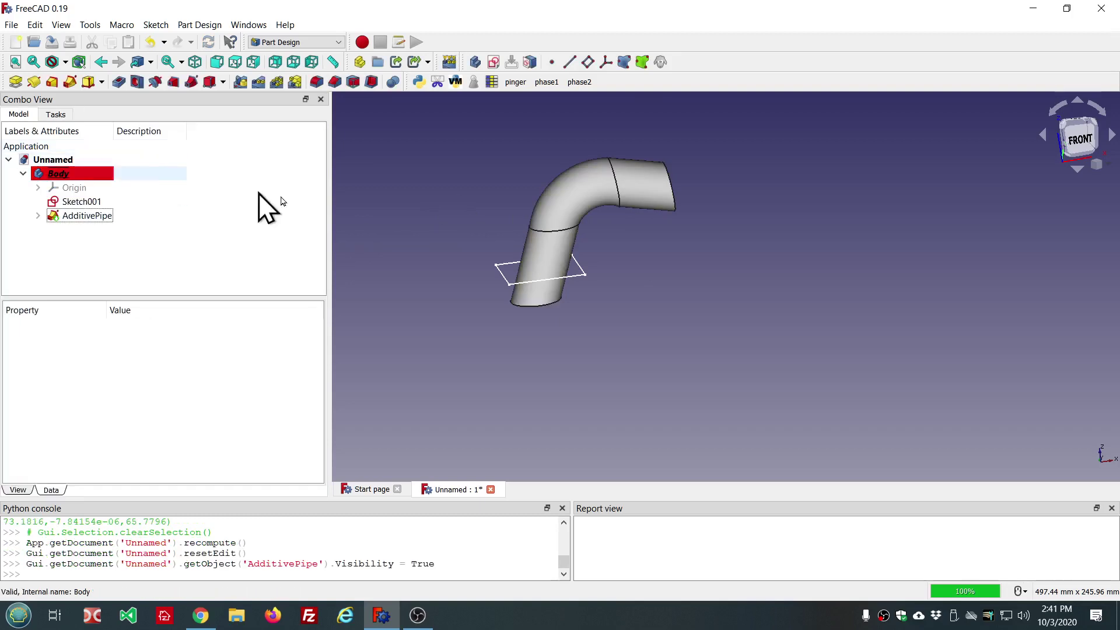
Delete the AdditivePipe, show Sketch002 and the circle sketch, and hide the Sketch001 rectangle.
left_click(72, 220)
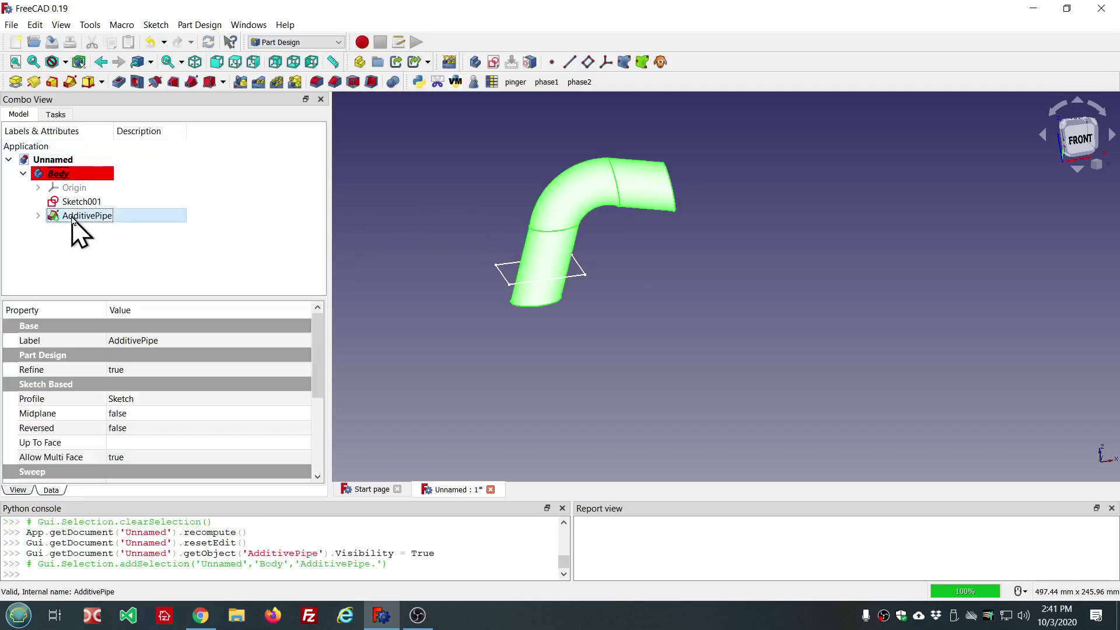
key("Delete")
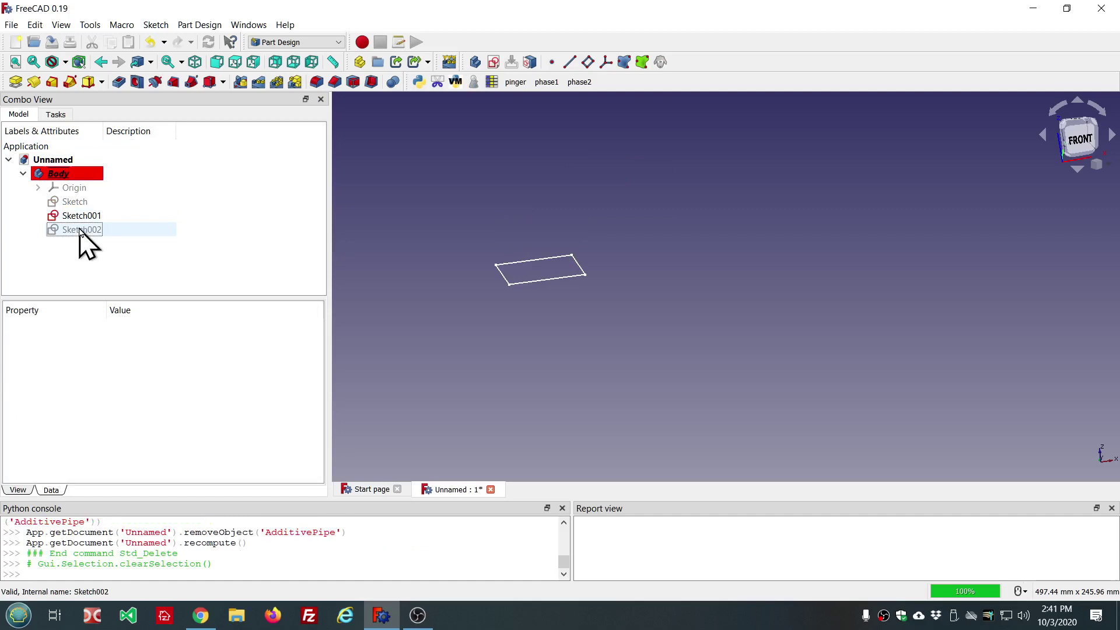
left_click(80, 232)
key("space")
left_click(82, 201)
key("space")
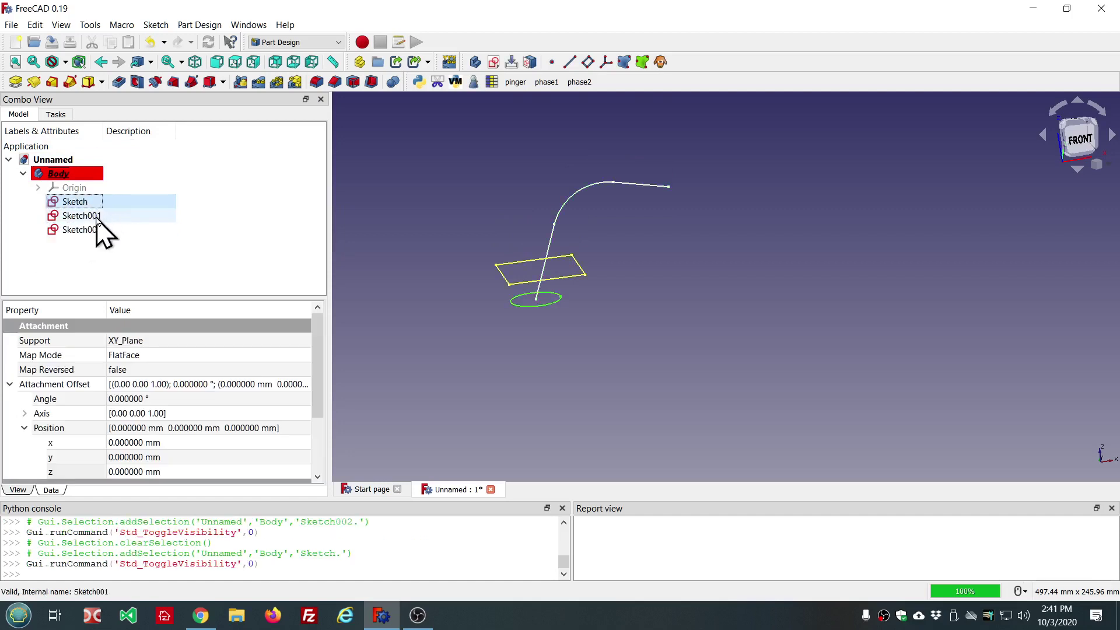
left_click(97, 217)
key("space")
left_click(150, 200)
Start a new Additive Pipe from the circle sketch and Sketch002's three path edges.
left_click(89, 202)
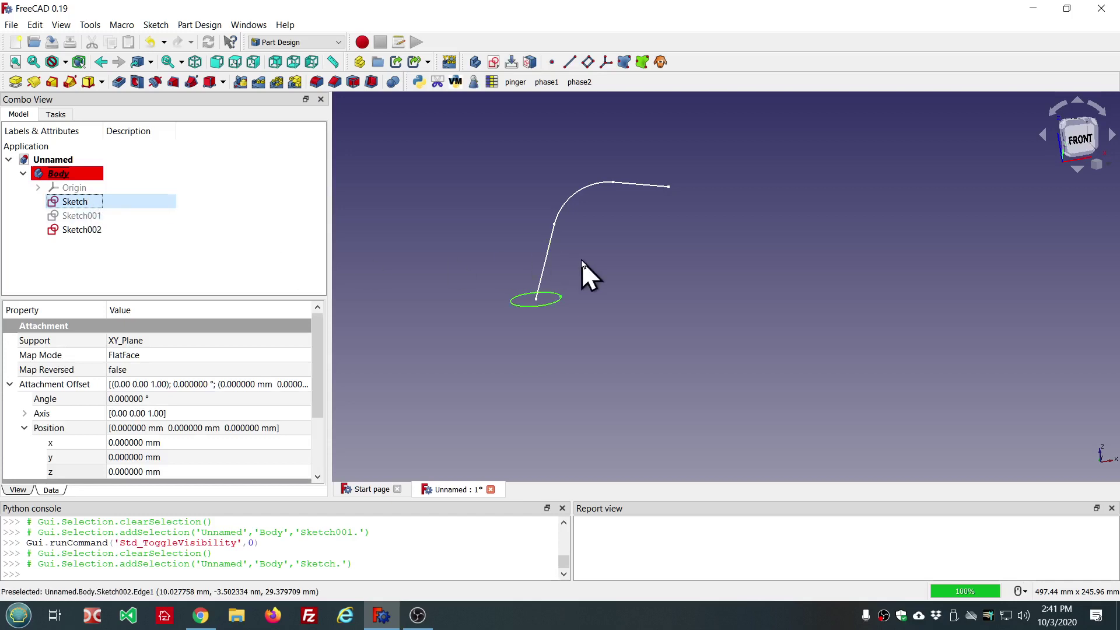
left_click(551, 260, "ctrl")
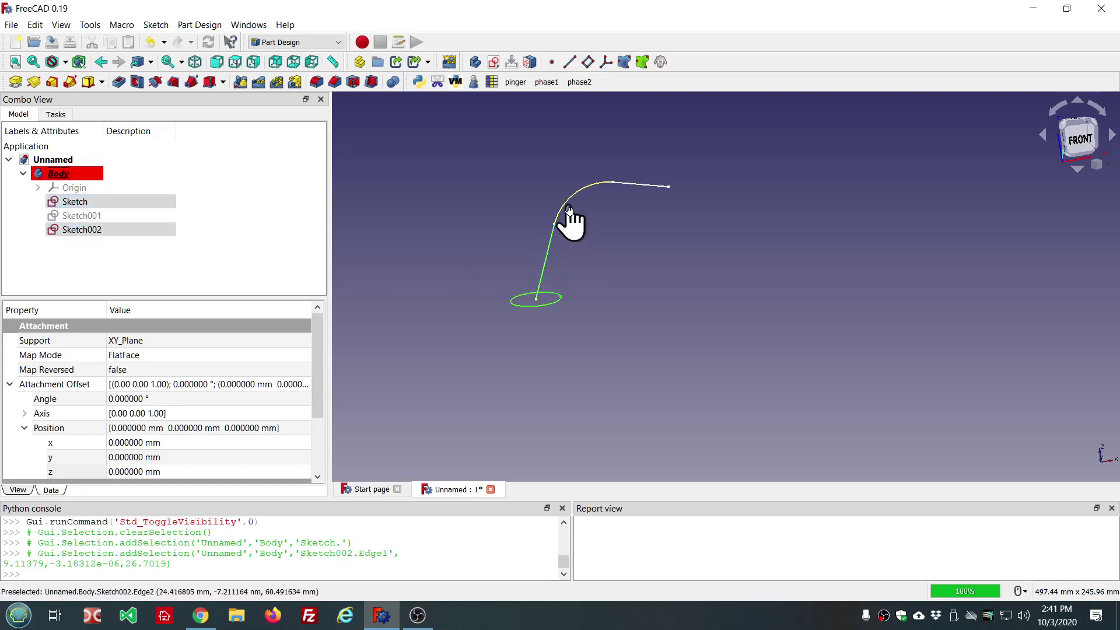
left_click(569, 208, "ctrl")
left_click(633, 184, "ctrl")
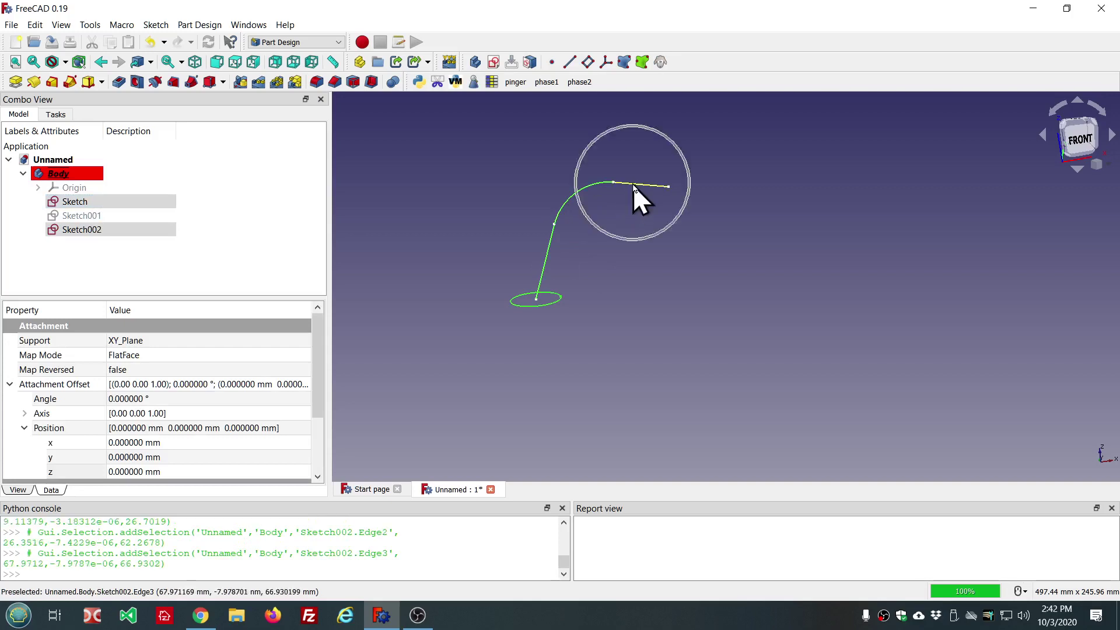
left_click(74, 85)
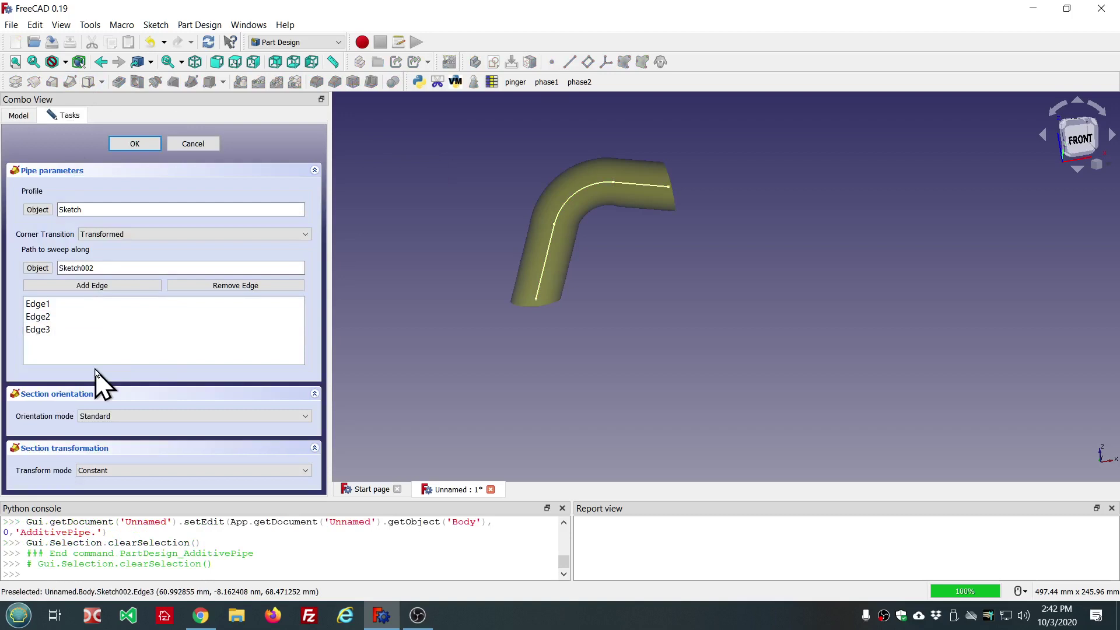
Try Multisection transform mode on the pipe preview, then cancel the pipe.
middle_click_drag(777, 177, 724, 202)
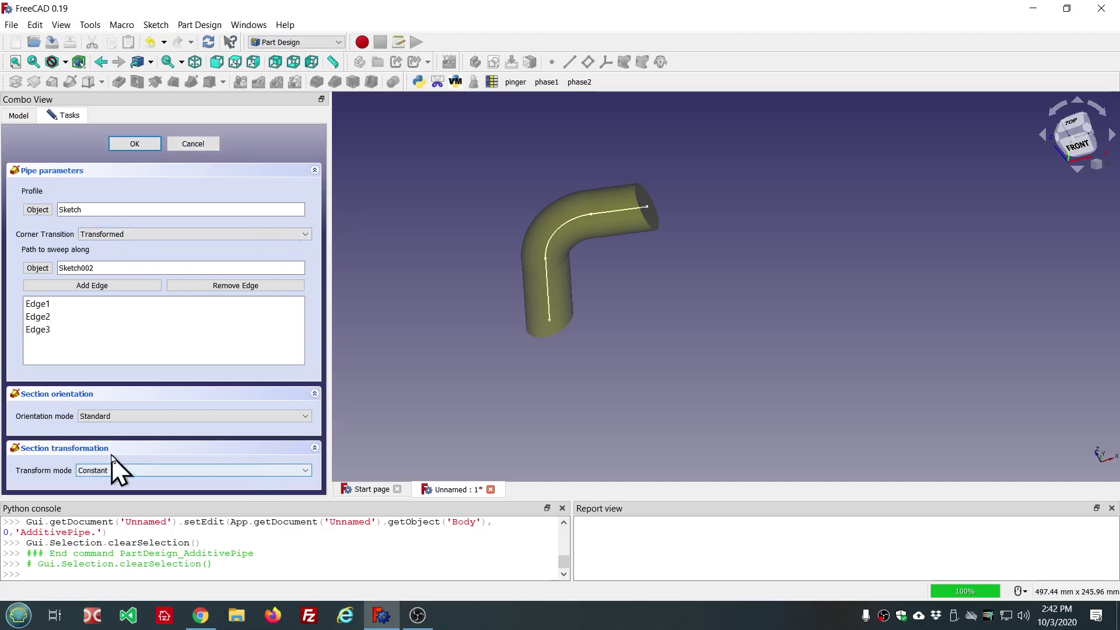
left_click(305, 472)
left_click(208, 492)
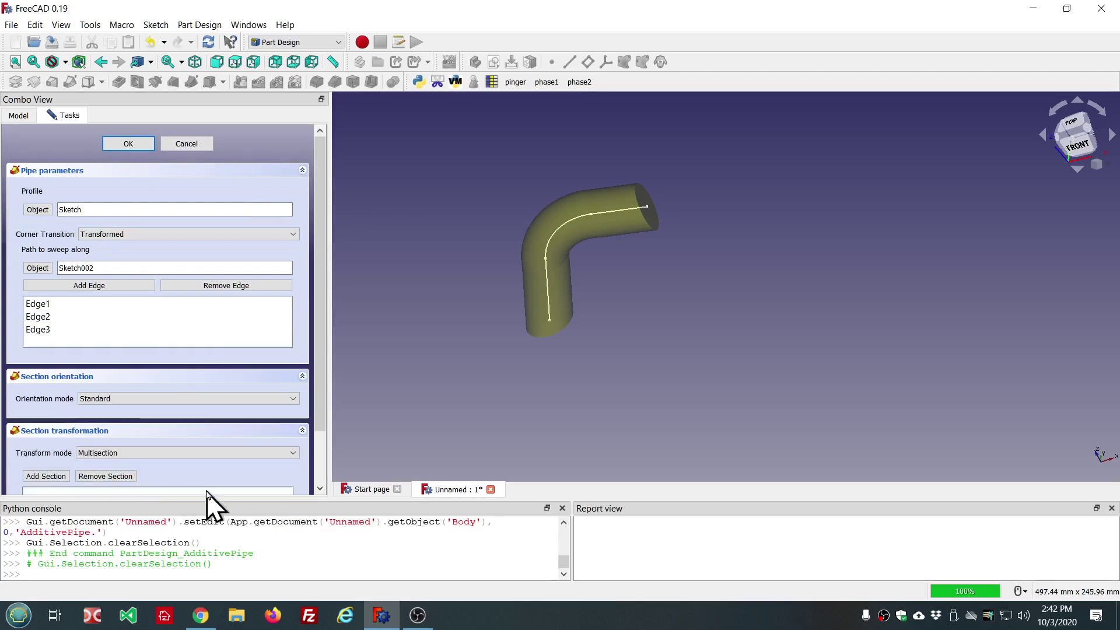
scroll(355, 277, "down", 2)
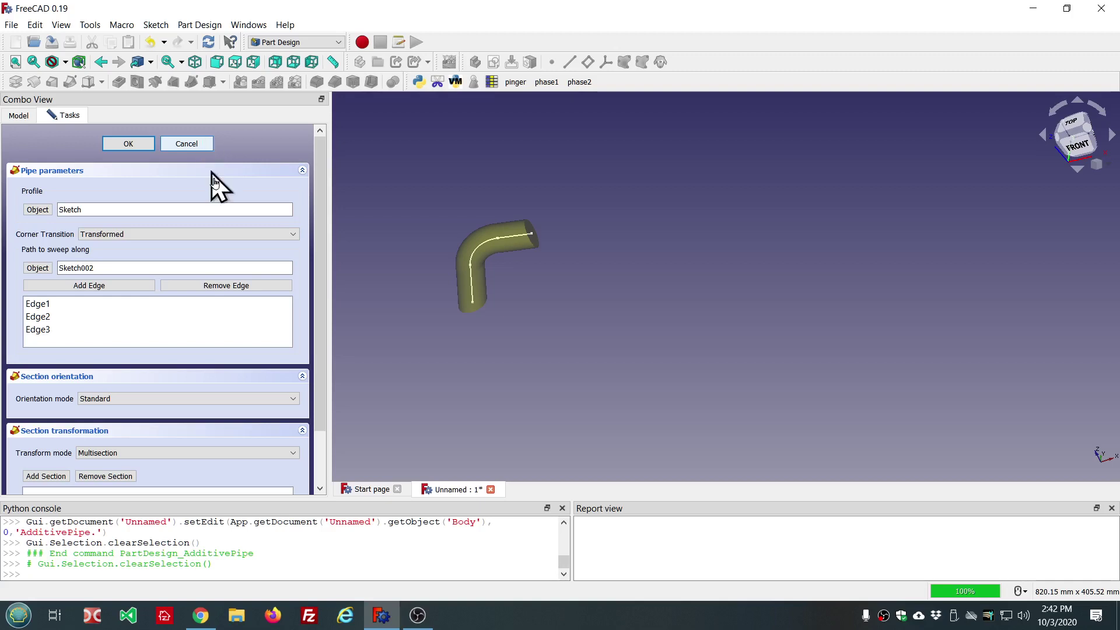
left_click_drag(318, 250, 315, 331)
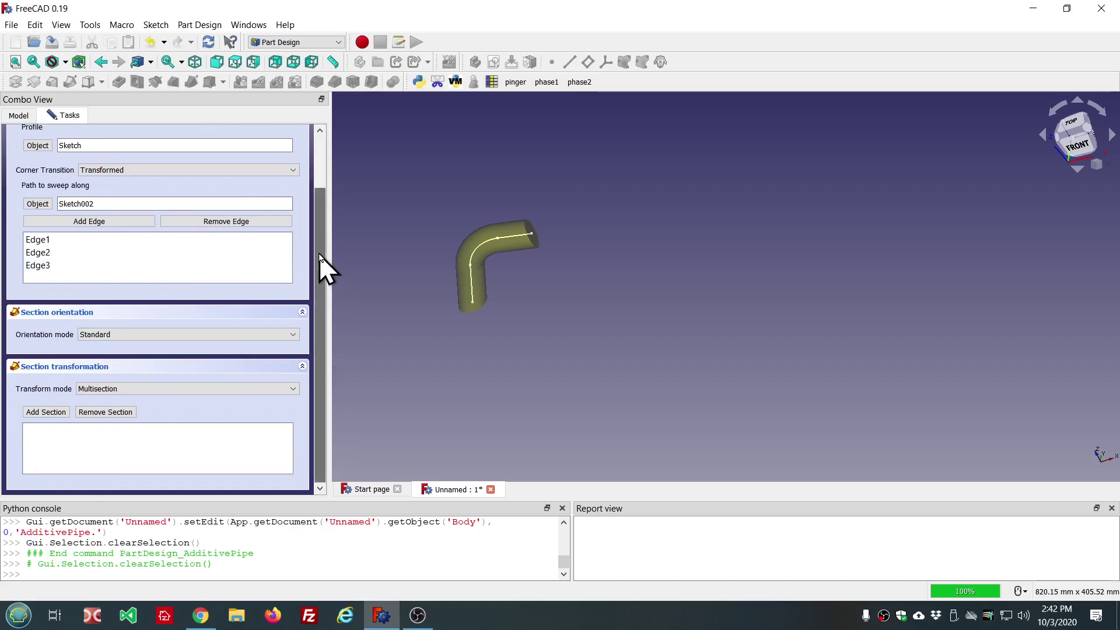
left_click_drag(319, 255, 328, 208)
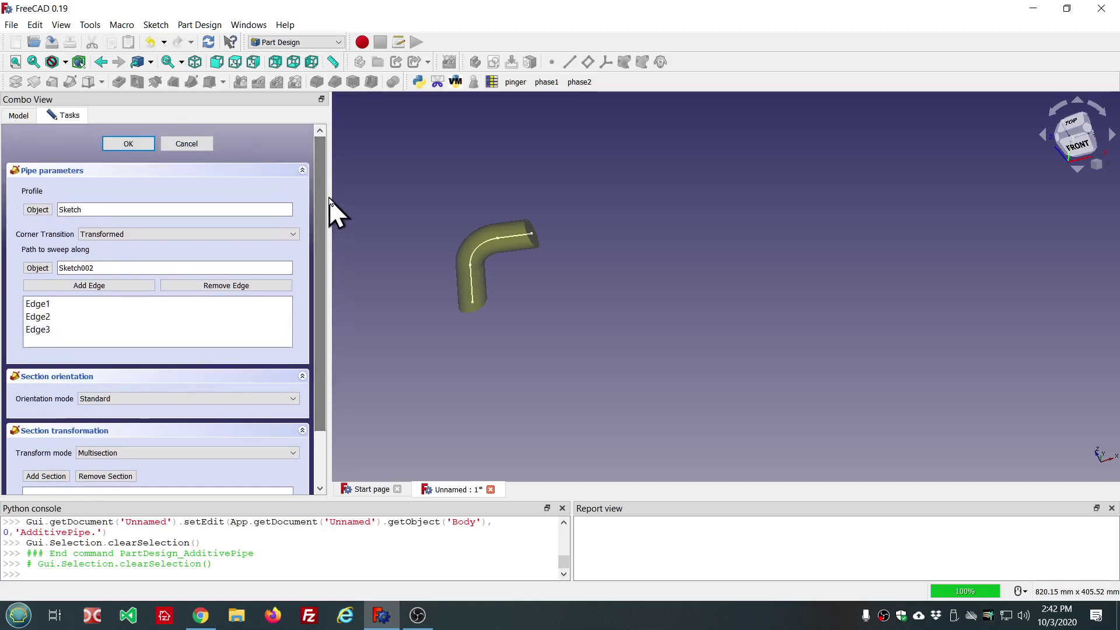
left_click(173, 147)
Show the Sketch001 rectangle again and orbit back to the front view.
left_click(88, 215)
key("space")
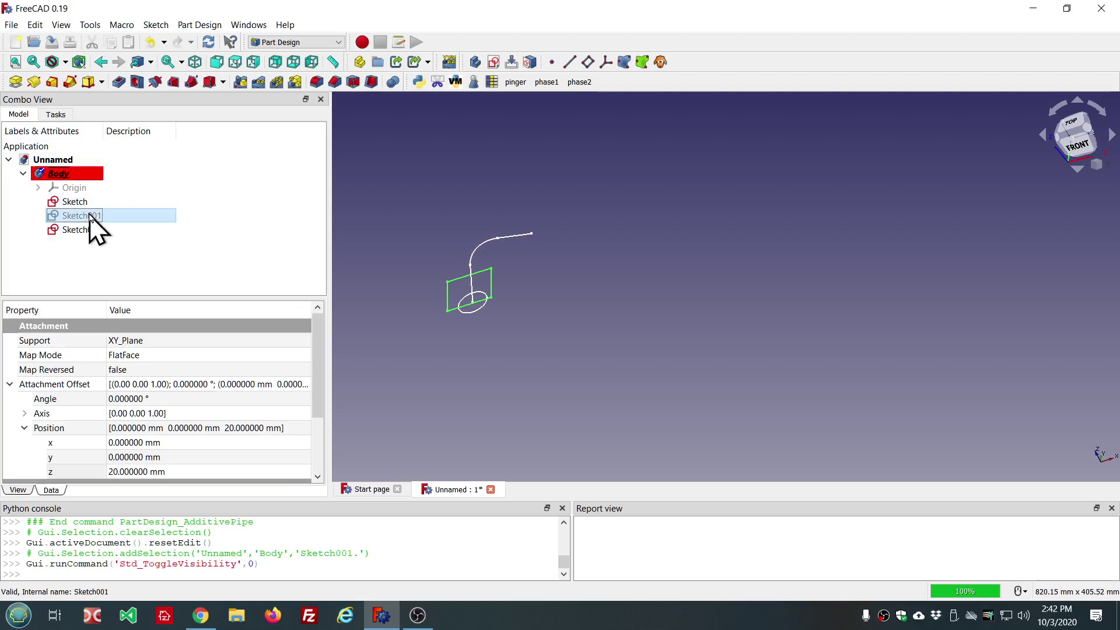
middle_click_drag(695, 380, 688, 326)
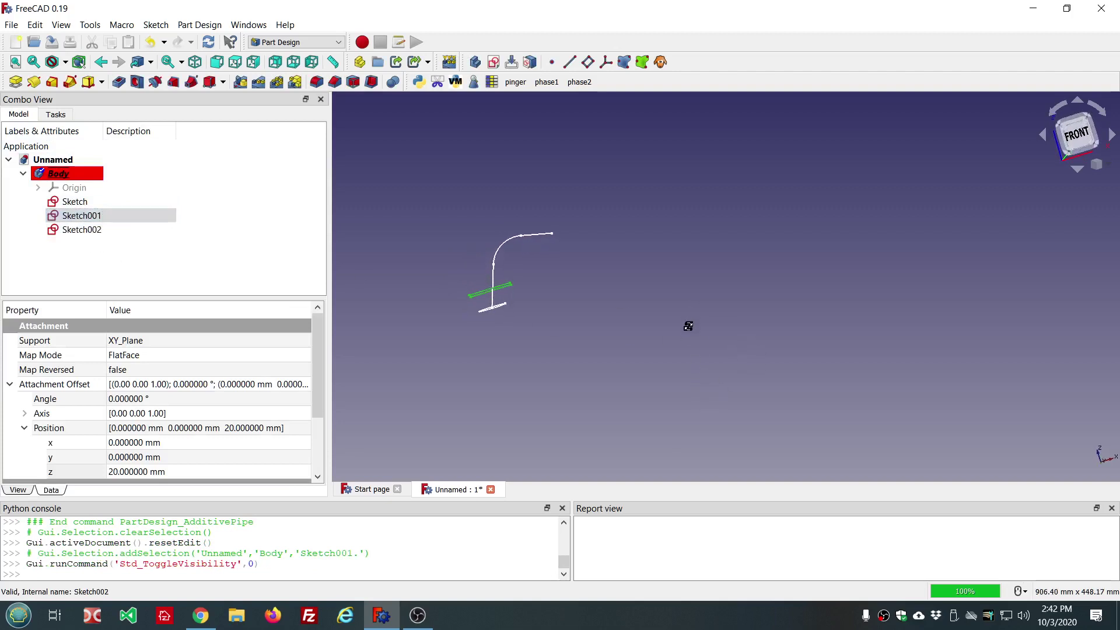
Start another Additive Pipe sweeping the circle along Sketch002's three edges.
left_click(68, 204)
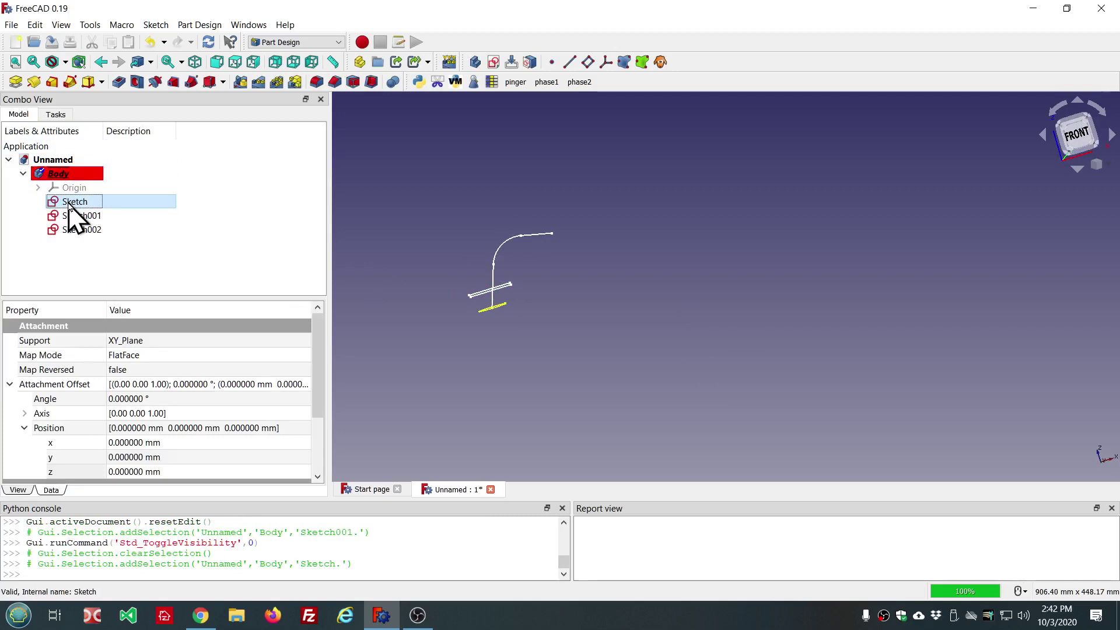
left_click(492, 281, "ctrl")
left_click(504, 252, "ctrl")
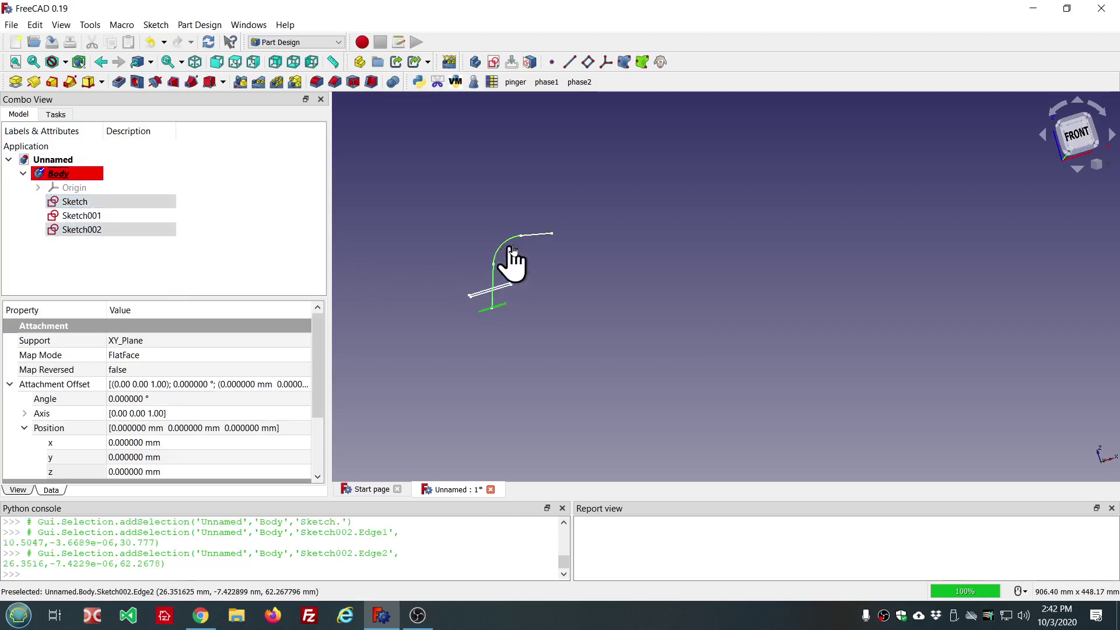
left_click(544, 235, "ctrl")
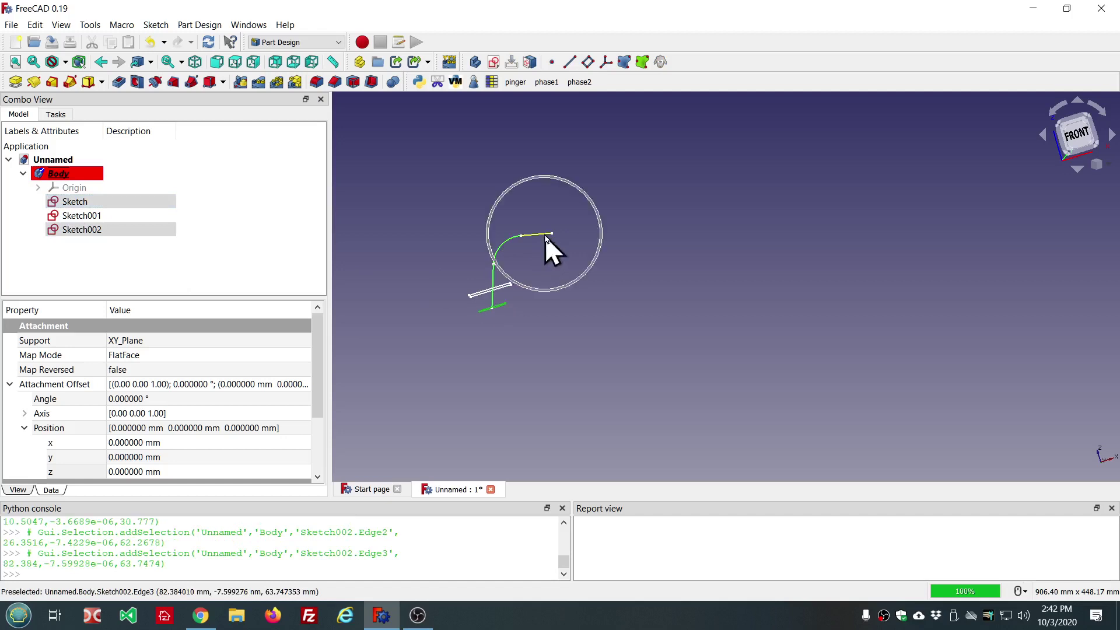
left_click(70, 81)
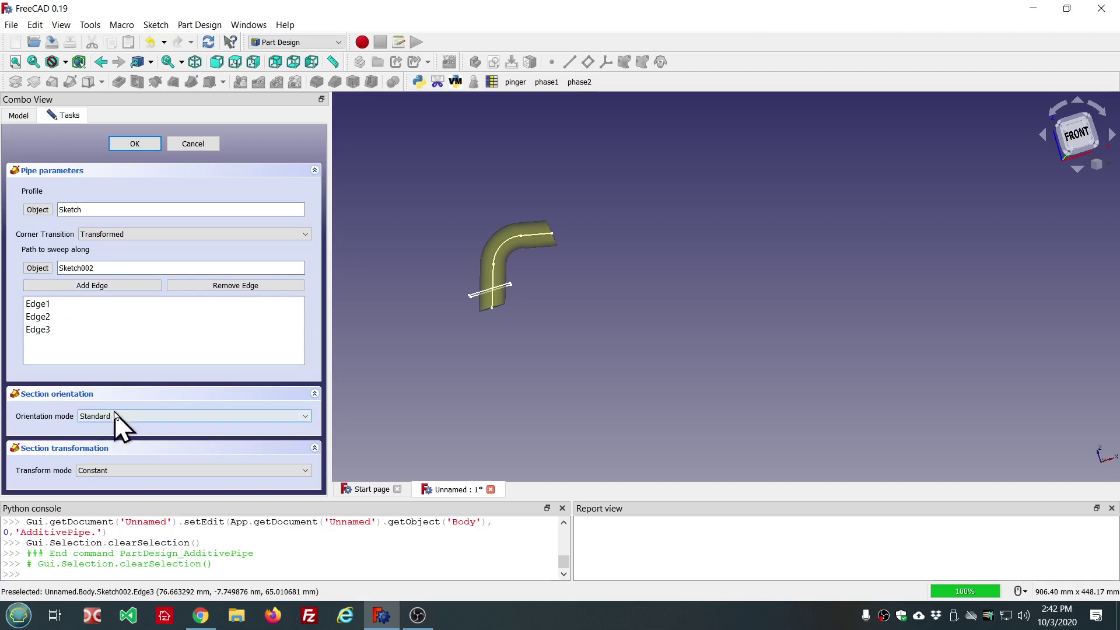
left_click(276, 470)
Set the pipe's transform mode to Multisection and add Sketch001 as a section.
left_click(271, 491)
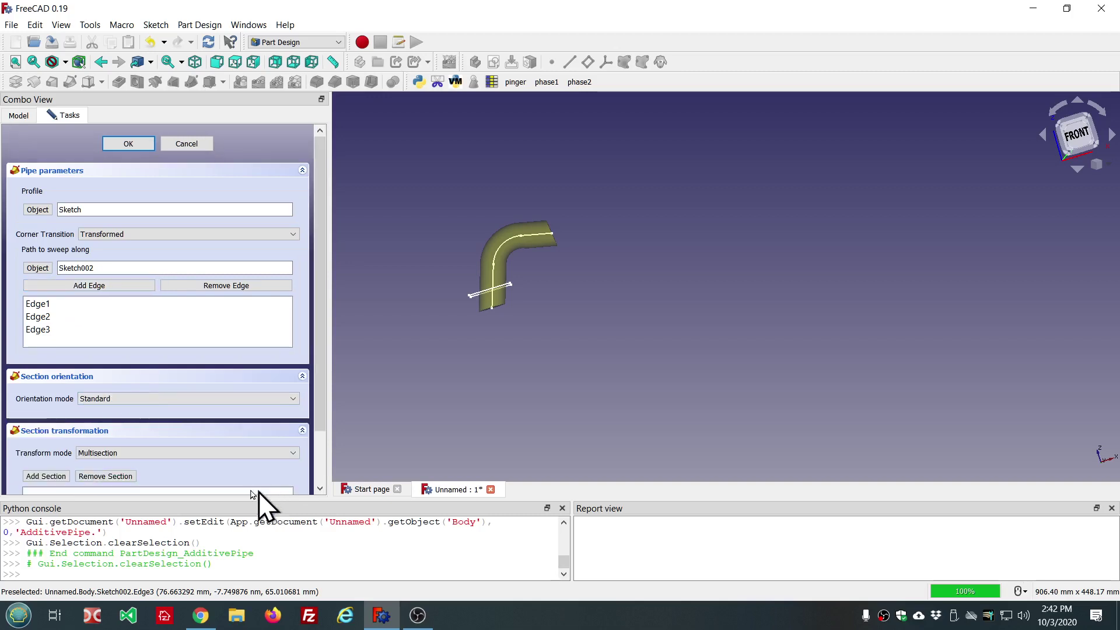
left_click(45, 477)
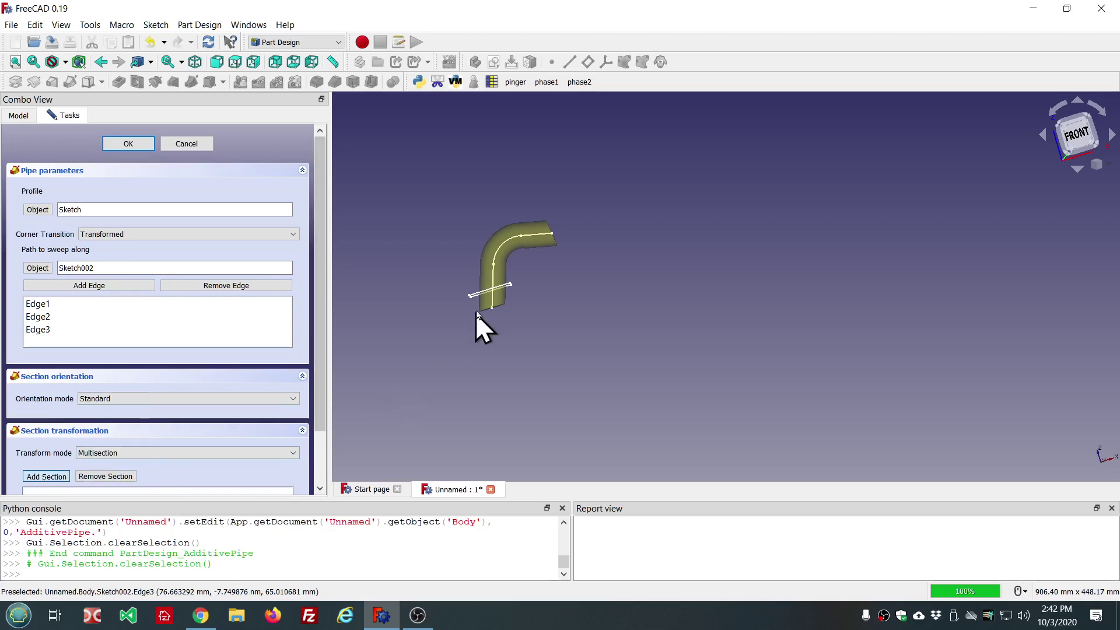
left_click(479, 296)
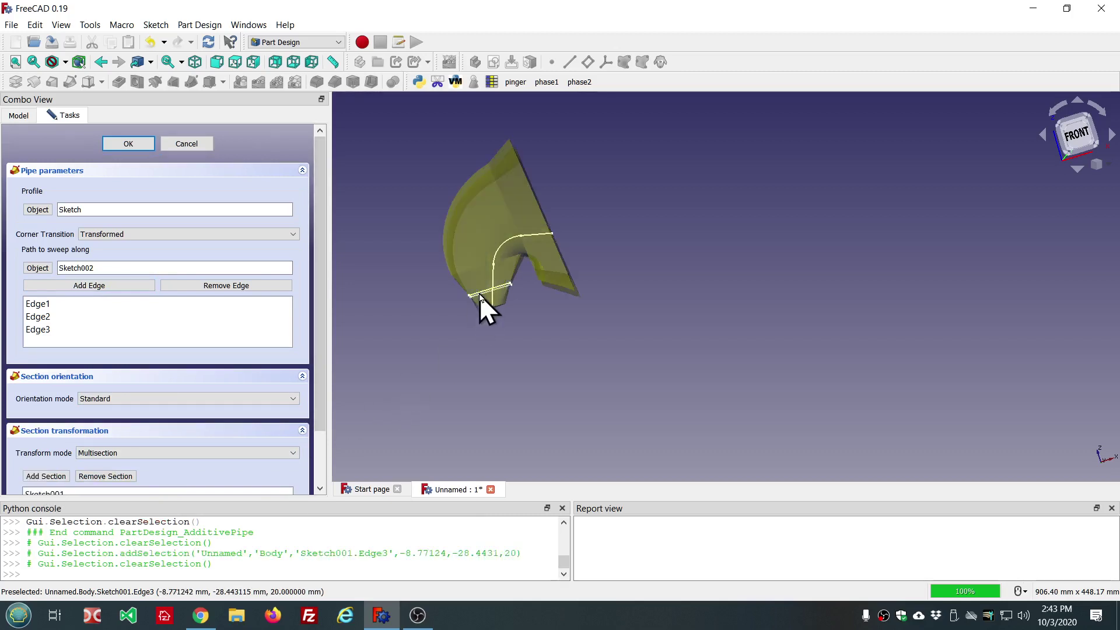
mouse_move(635, 232)
middle_mouse_down()
mouse_move(537, 270)
mouse_move(578, 329)
mouse_move(705, 293)
mouse_move(698, 183)
mouse_move(735, 244)
middle_mouse_up()
scroll(551, 242, "up", 4)
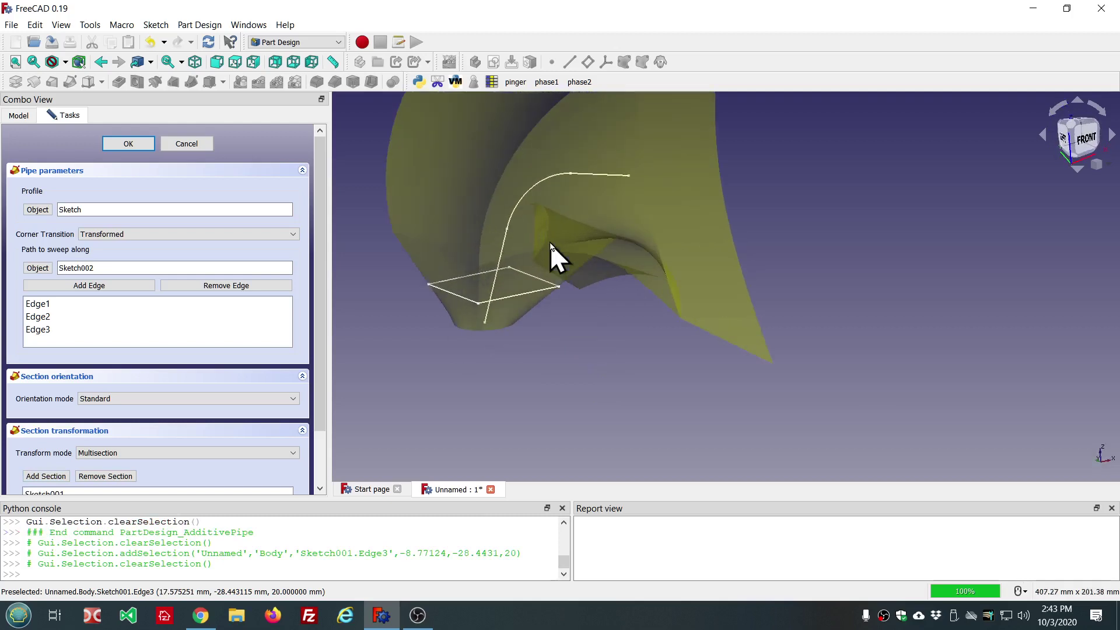
mouse_move(583, 363)
middle_mouse_down()
mouse_move(608, 362)
mouse_move(618, 342)
mouse_move(536, 352)
mouse_move(550, 345)
middle_mouse_up()
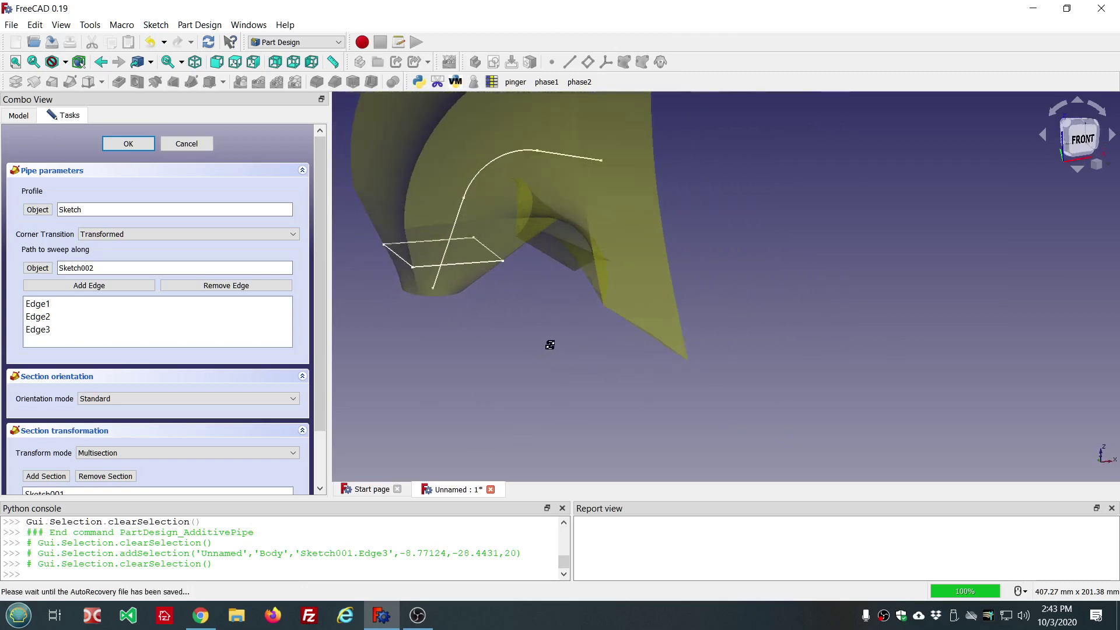
Remove Edge3, Edge2 and Edge1 from the path, clear the path object, and confirm the pipe.
left_click(32, 331)
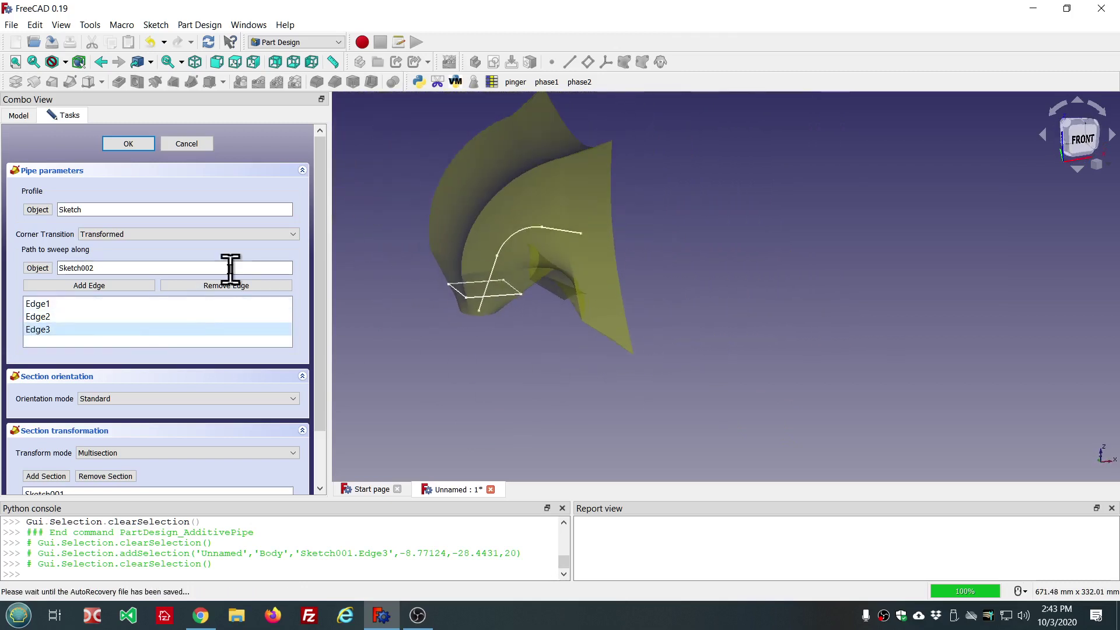
left_click(351, 351)
left_click(255, 286)
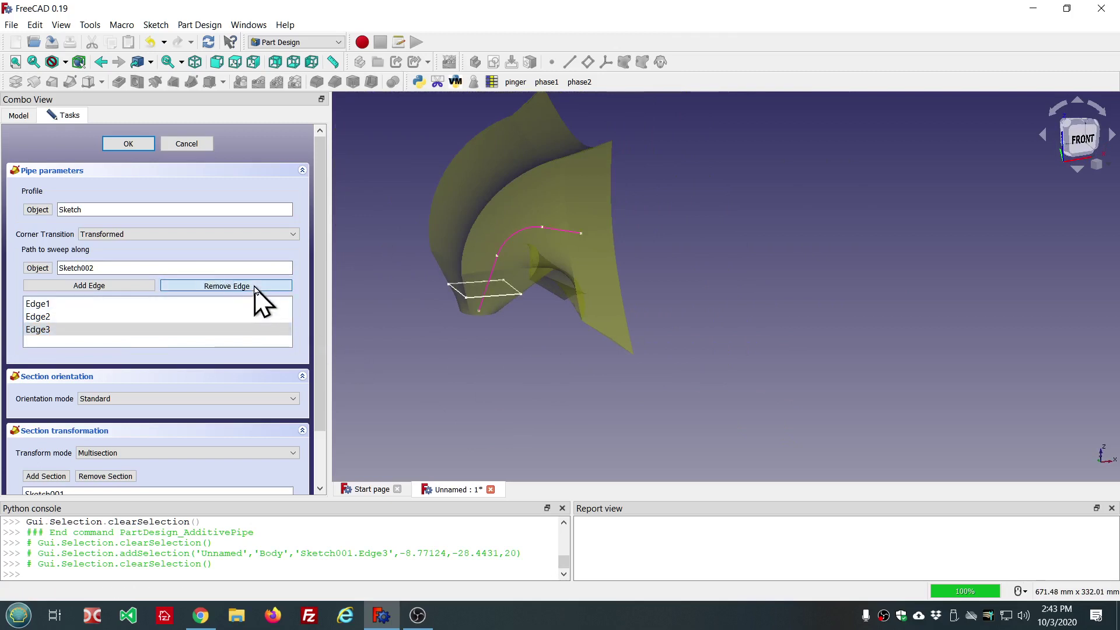
left_click(558, 232)
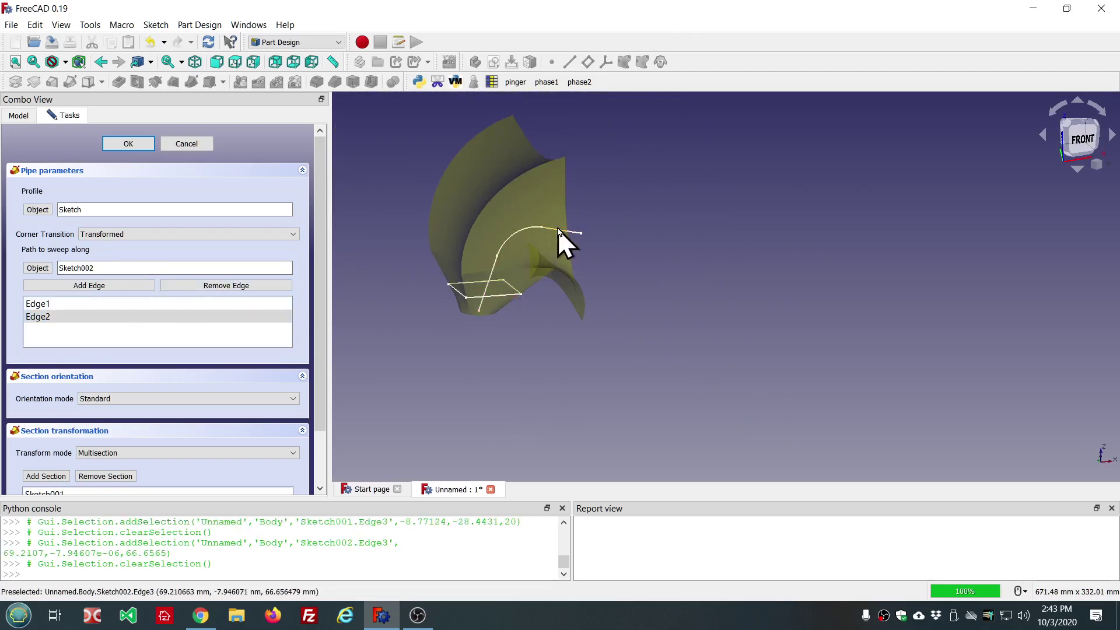
left_click(203, 290)
left_click(503, 239)
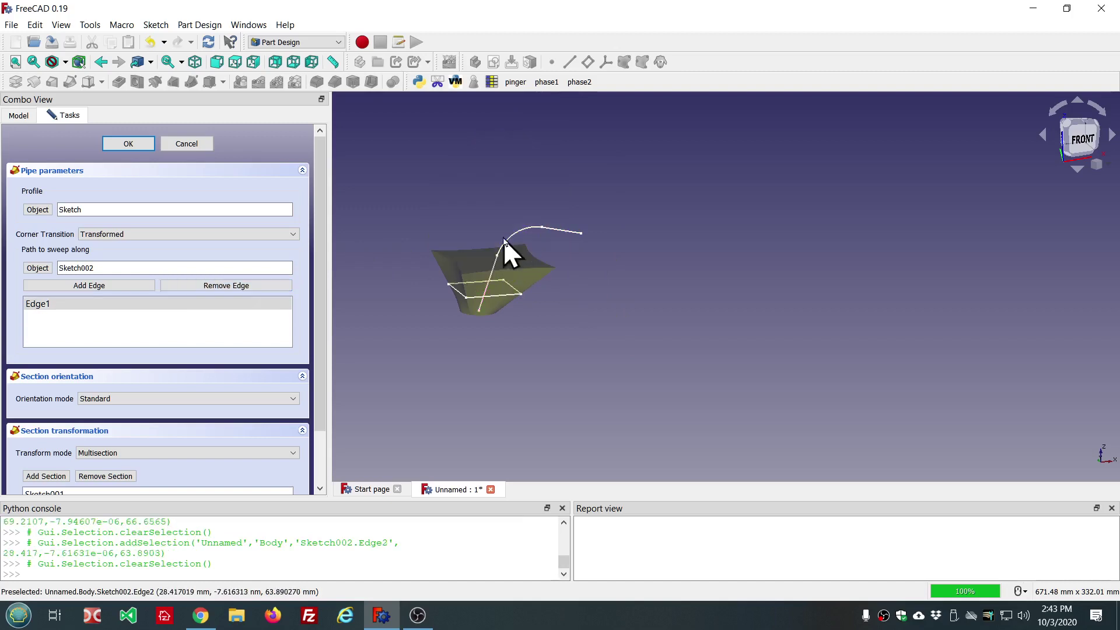
left_click(239, 285)
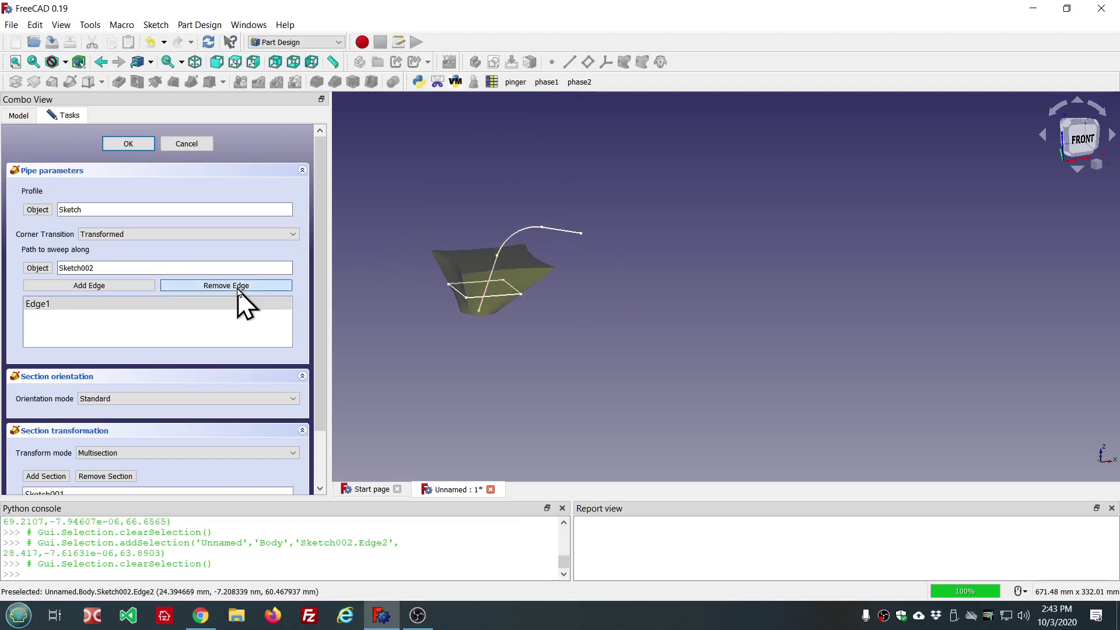
left_click(493, 271)
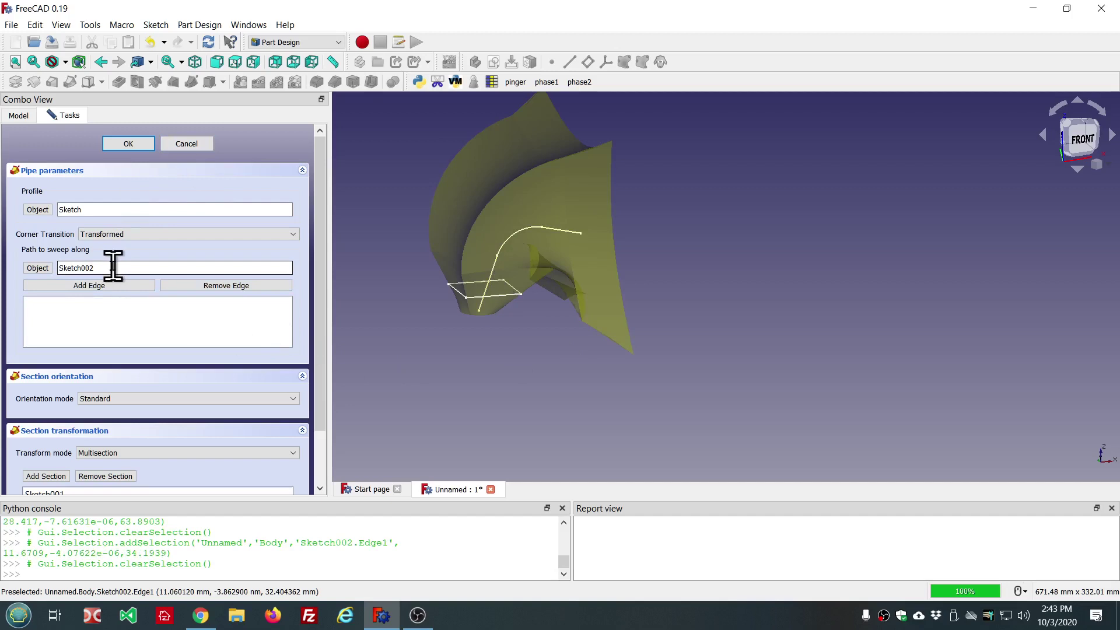
left_click_drag(112, 267, 17, 264)
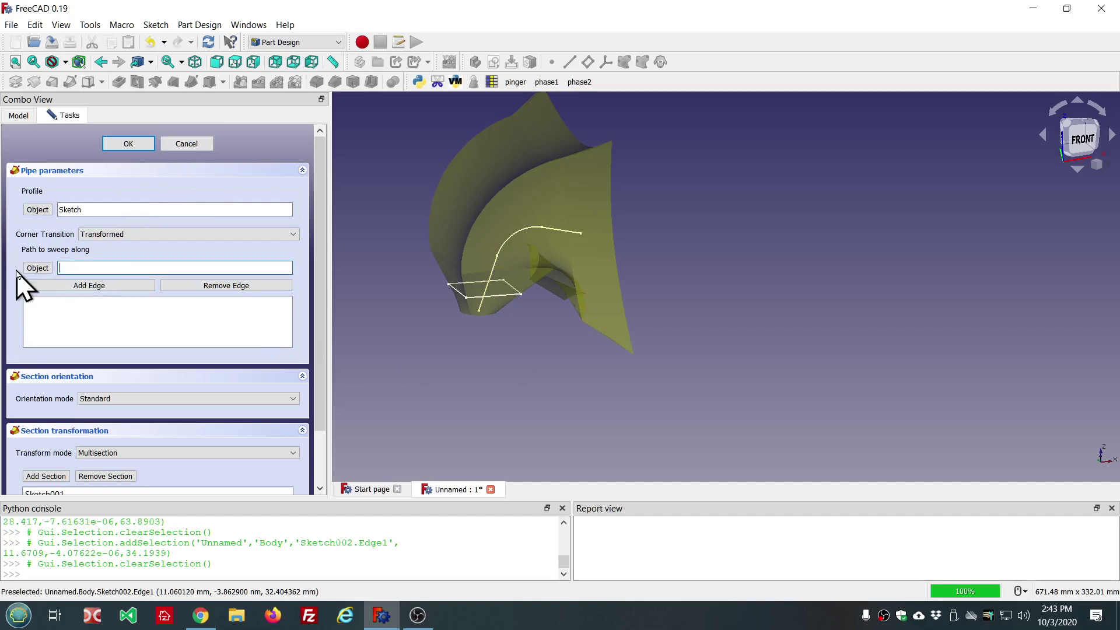
left_click(147, 144)
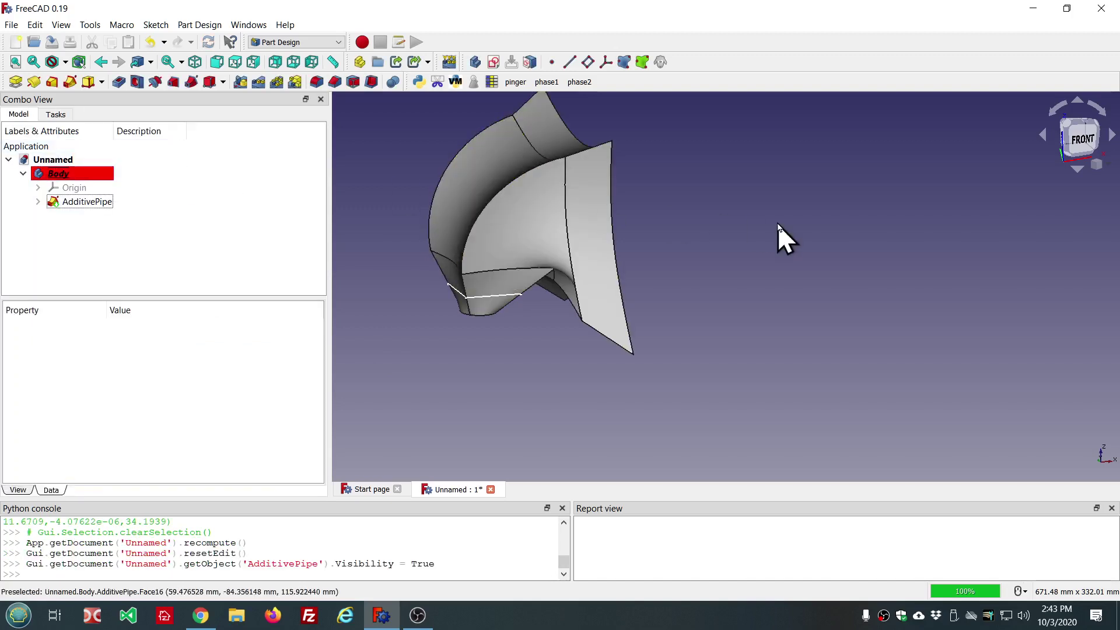
Expand the AdditivePipe node to reveal Sketch, Sketch001 and Sketch002 beneath it.
middle_click_drag(779, 231, 751, 214)
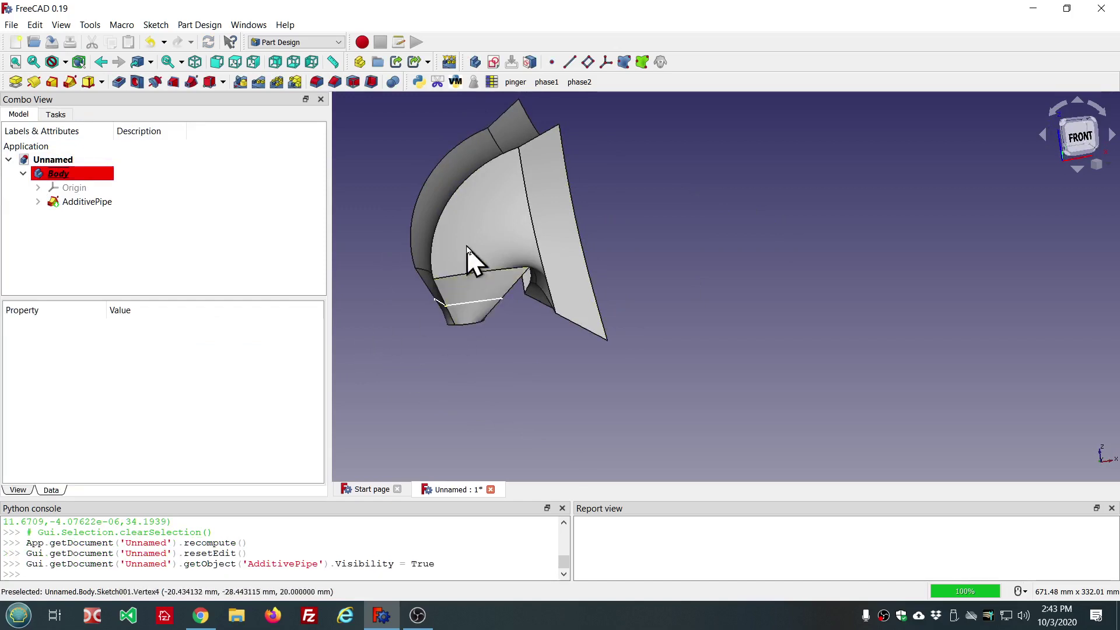
left_click(33, 203)
left_click(37, 201)
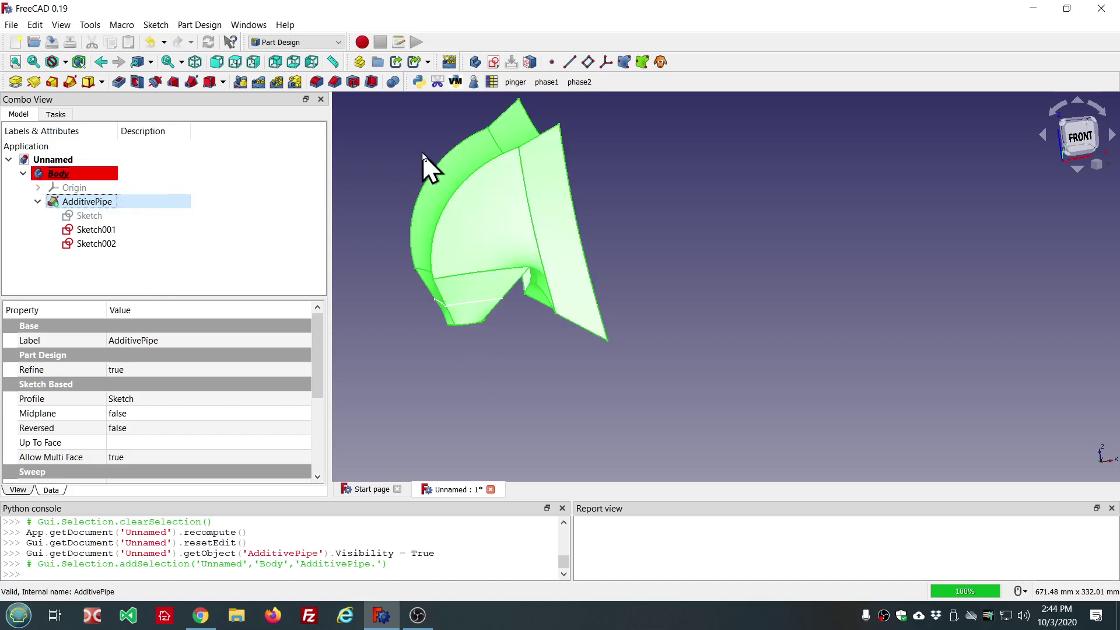
scroll(475, 237, "down", 3)
scroll(535, 167, "up", 3)
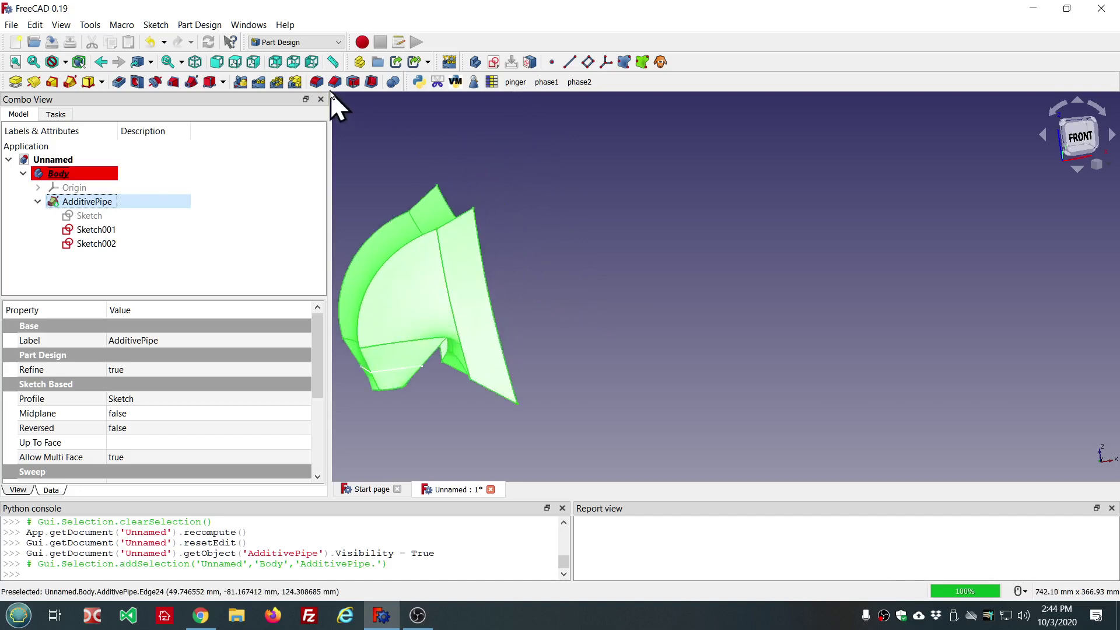
Switch to the Part workbench and browse the Part menu without choosing anything.
left_click(340, 43)
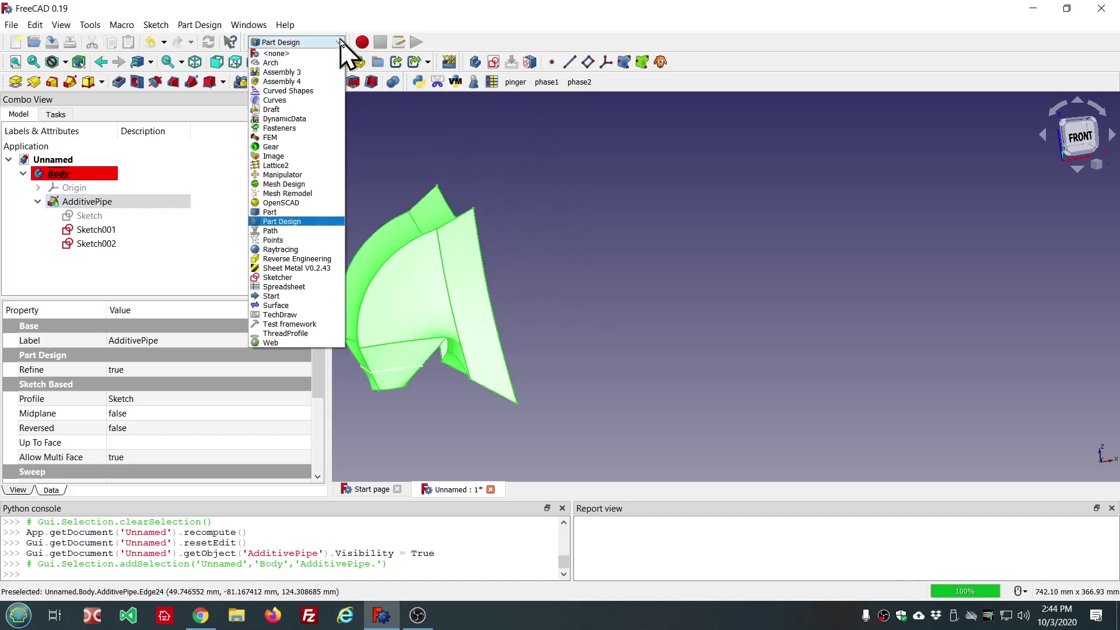
left_click(303, 212)
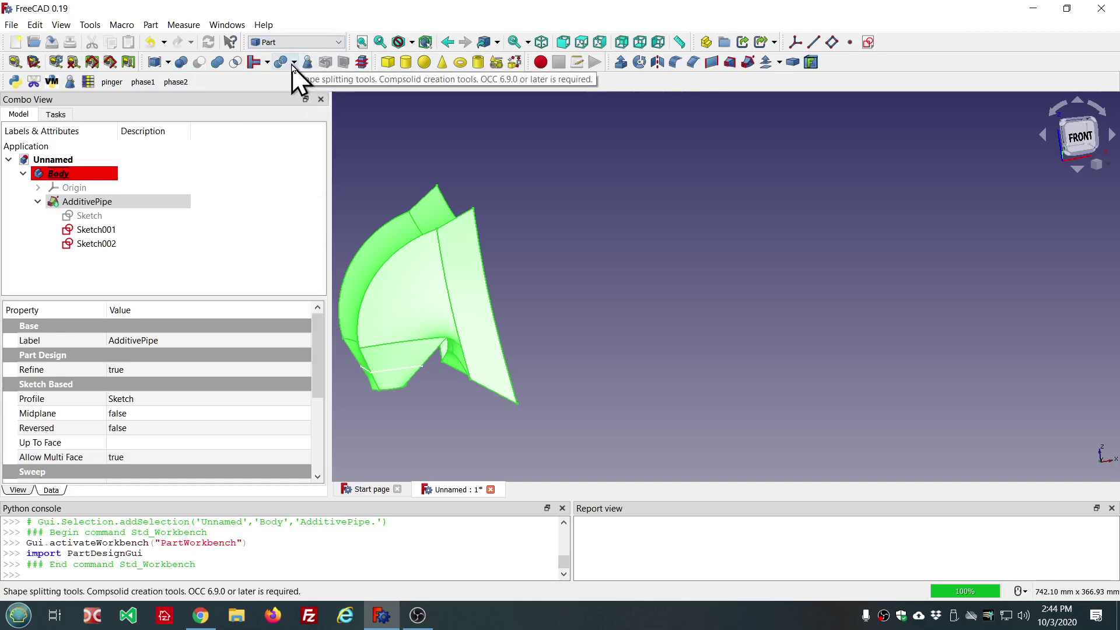
left_click(150, 25)
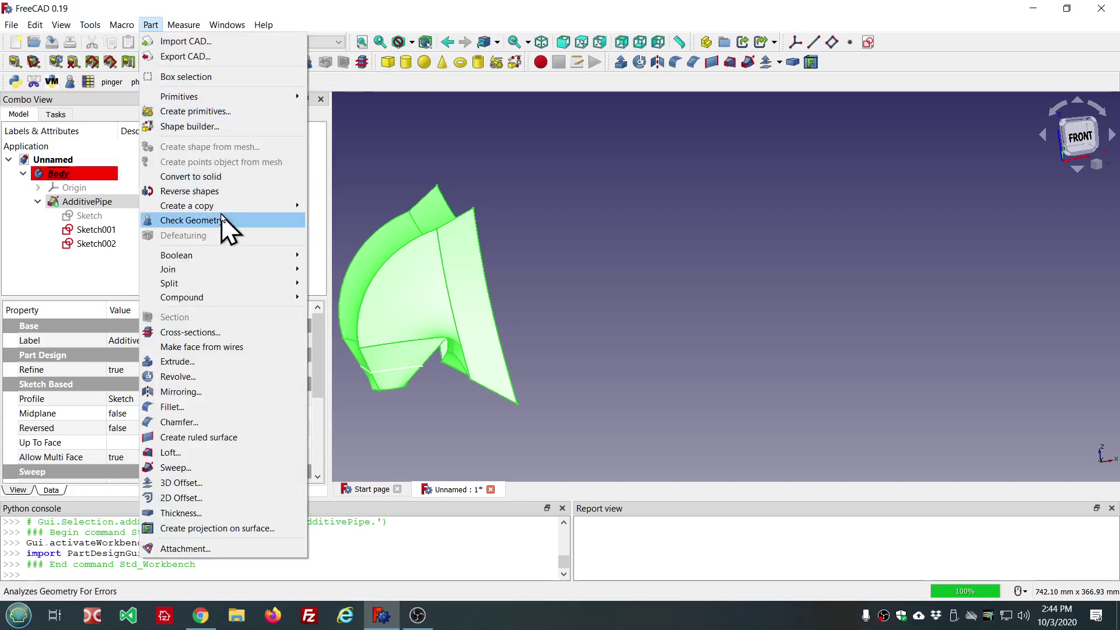
left_click(587, 156)
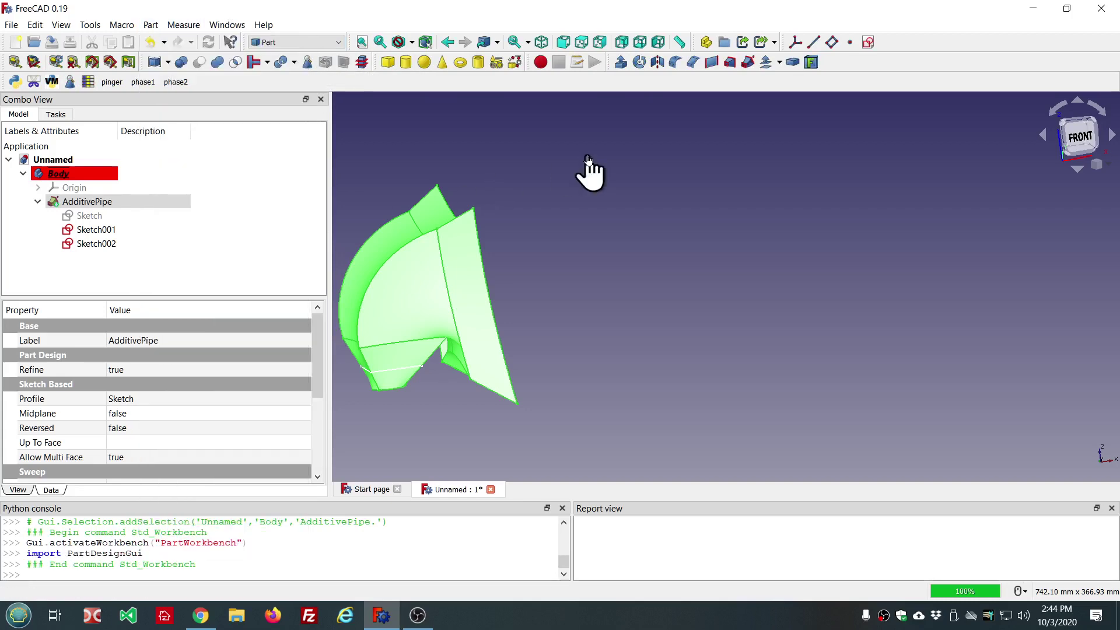
left_click(587, 155)
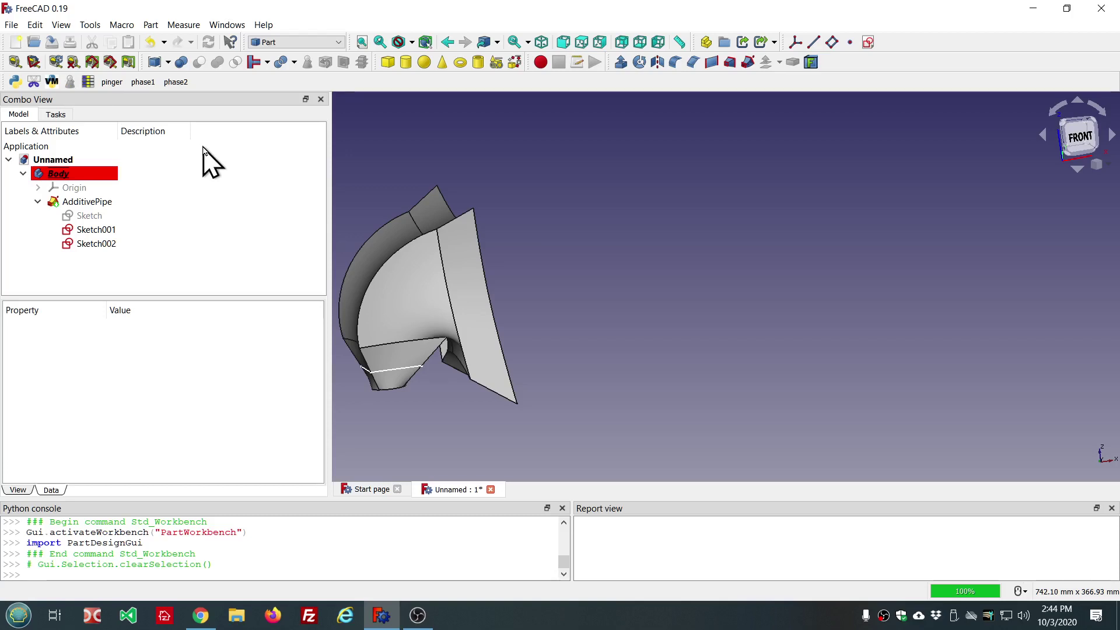
Check Sketch002's geometry: a valid open wire of 3 edges, length 135.703193.
left_click(100, 245)
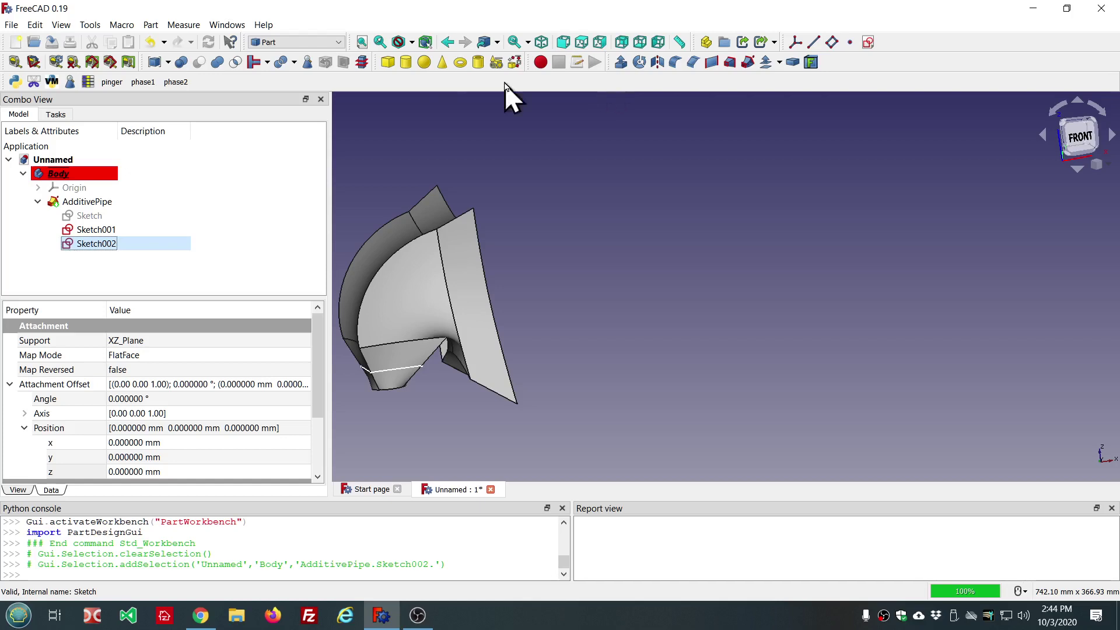
left_click(306, 63)
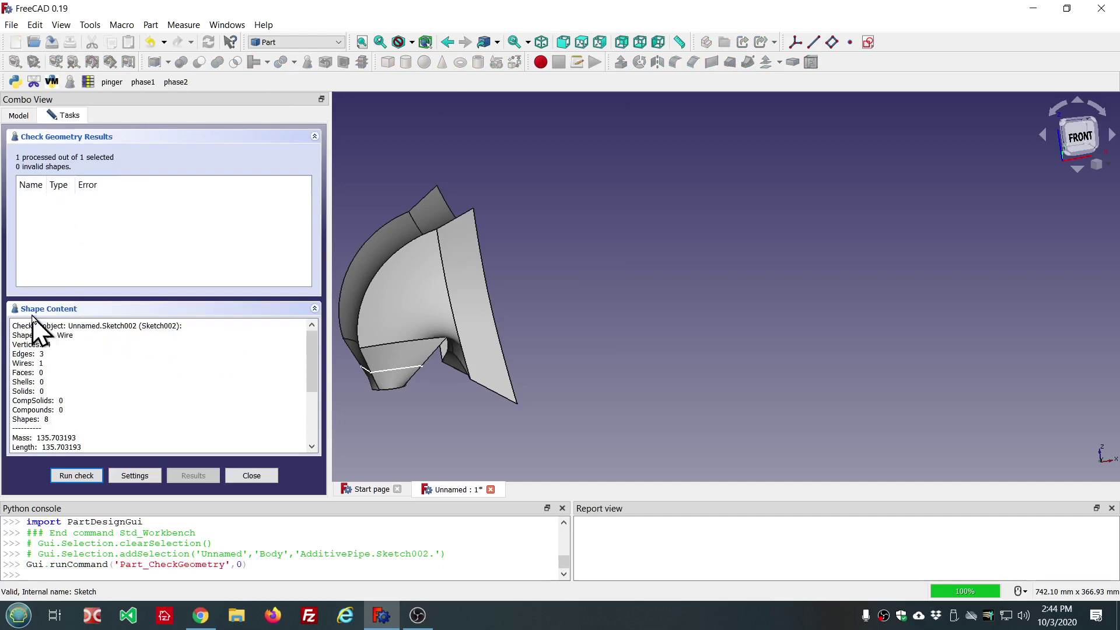
left_click(314, 309)
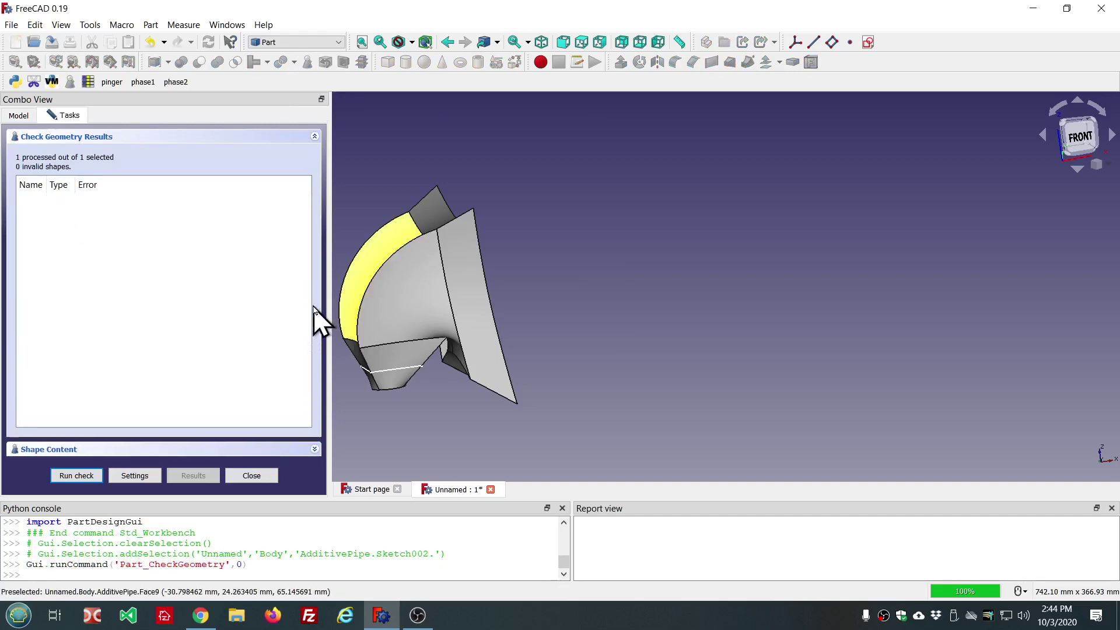
left_click(60, 451)
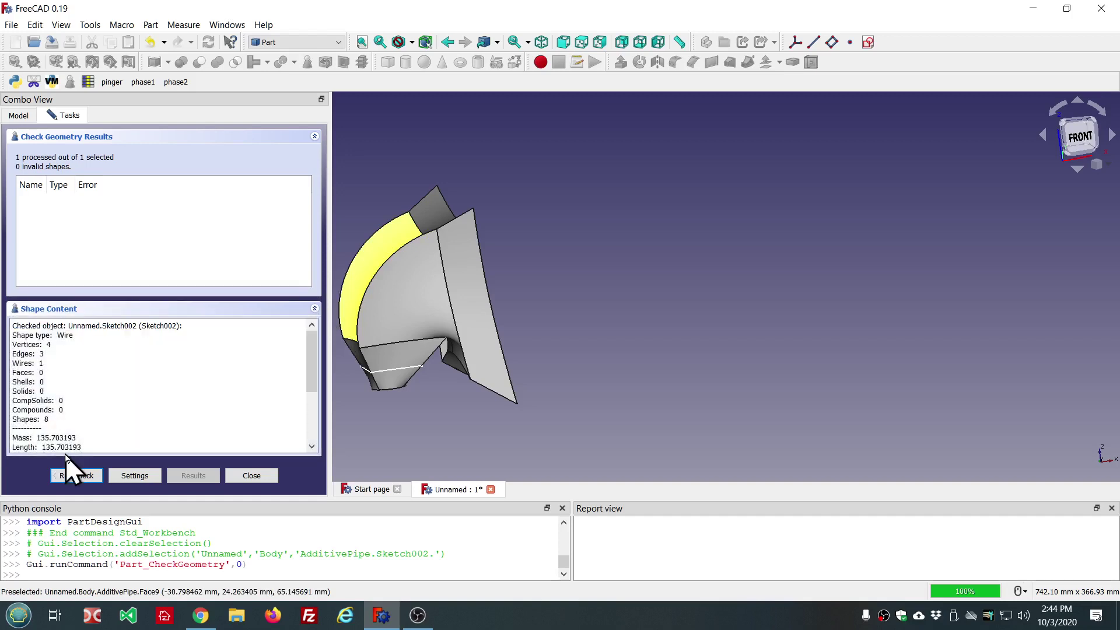
scroll(160, 369, "down", 4)
scroll(161, 369, "up", 4)
left_click(314, 137)
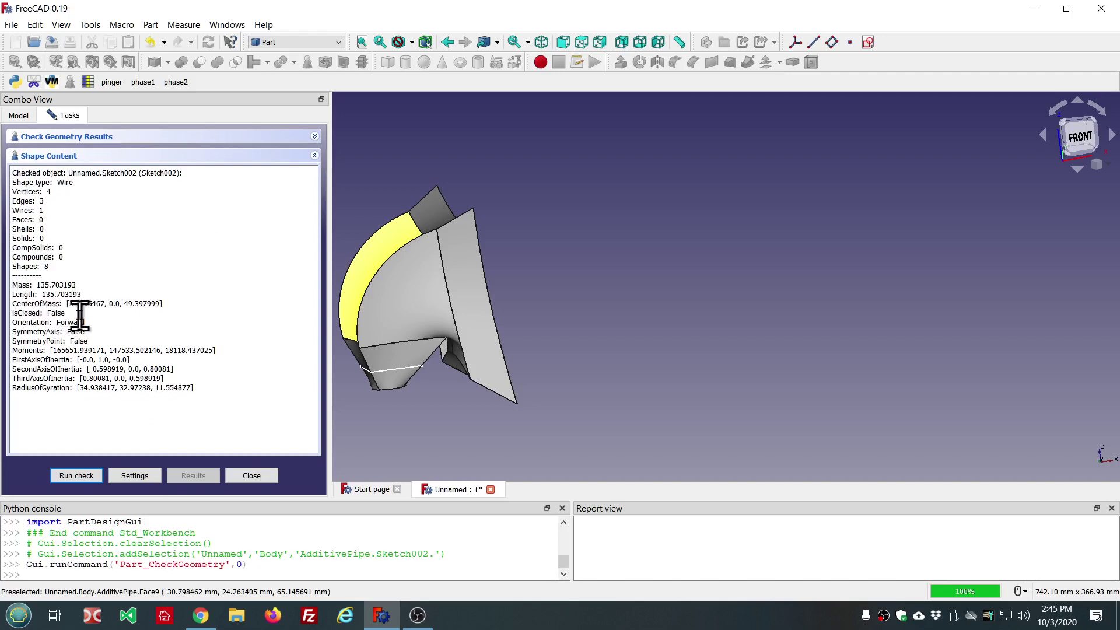
Close the check results and hide the AdditivePipe and Sketch001.
left_click(250, 475)
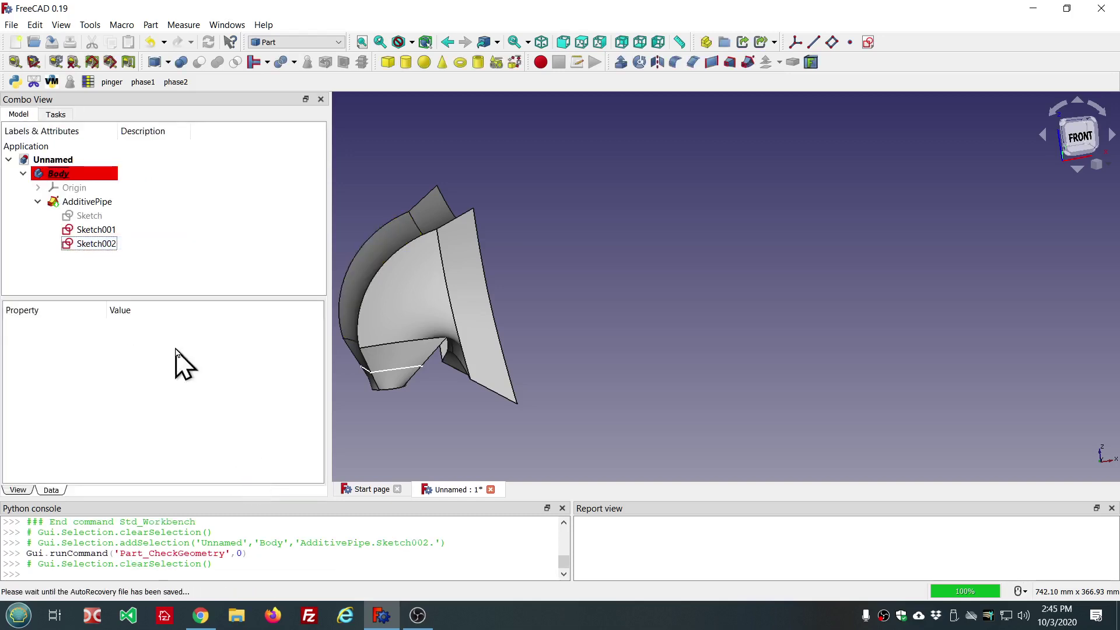
left_click(87, 202)
key("space")
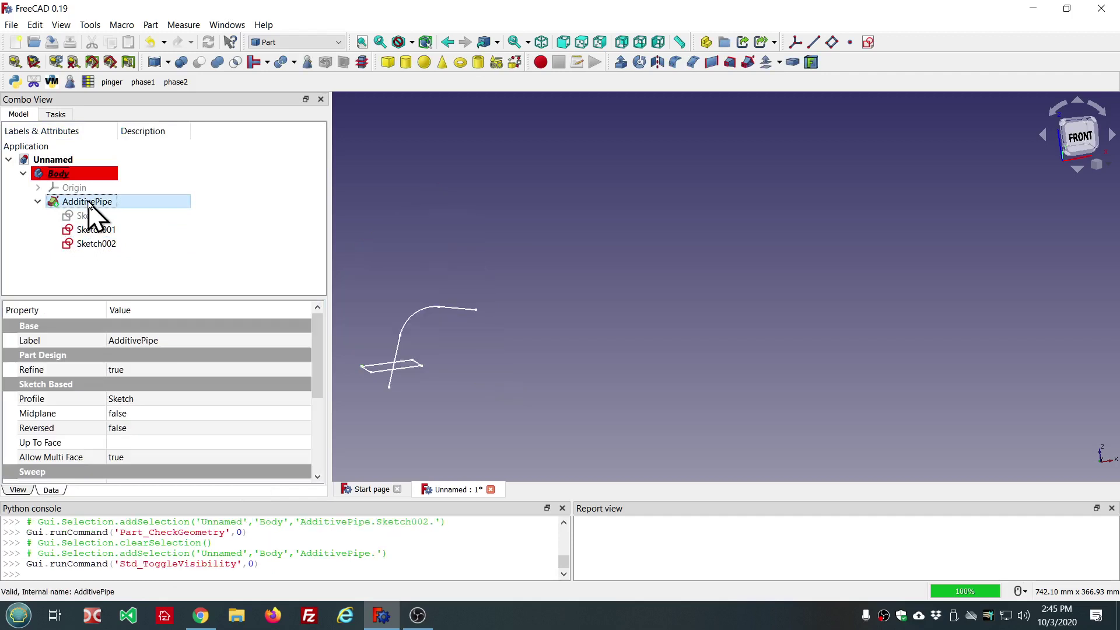
left_click(100, 230)
key("space")
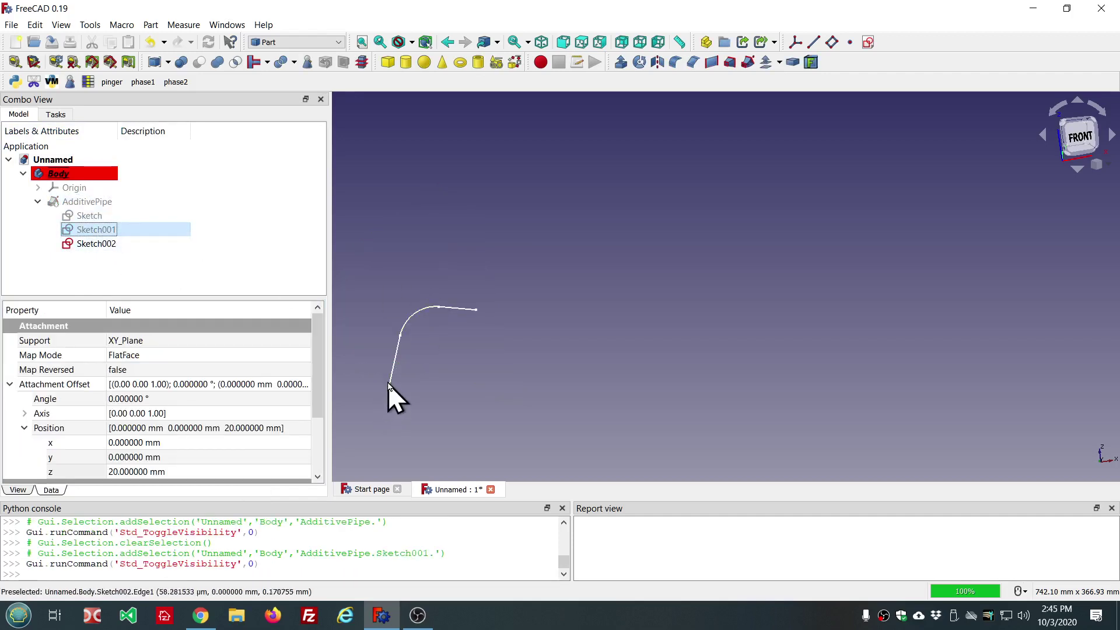
left_click(105, 245)
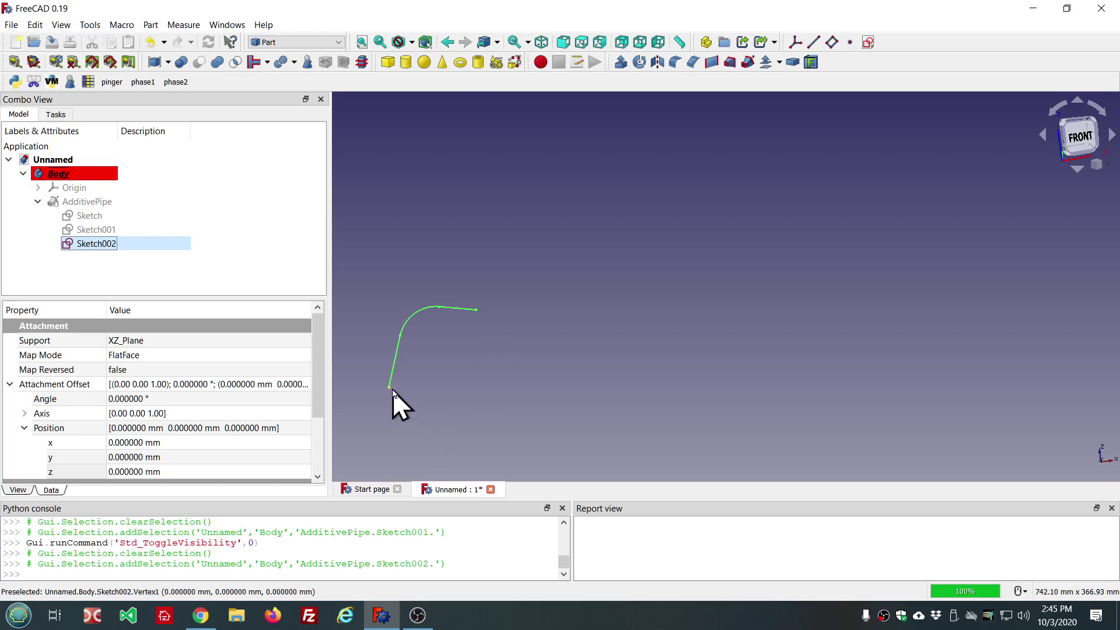
Show Sketch001, hide the Sketch002 path, and select Sketch001 for checking.
left_click(102, 230)
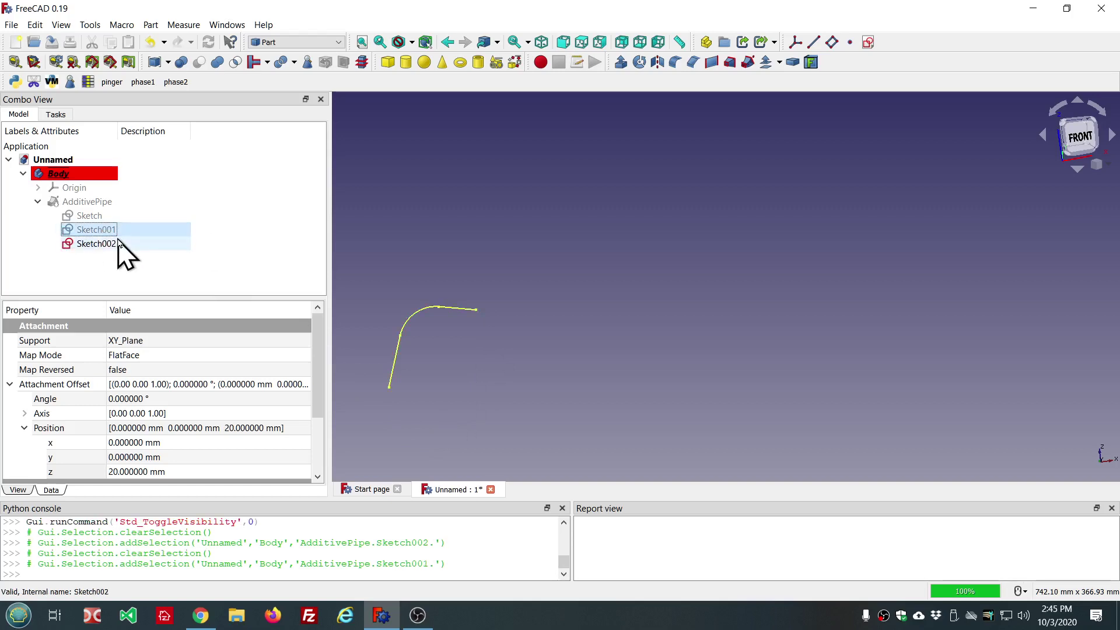
key("space")
left_click(85, 243)
key("space")
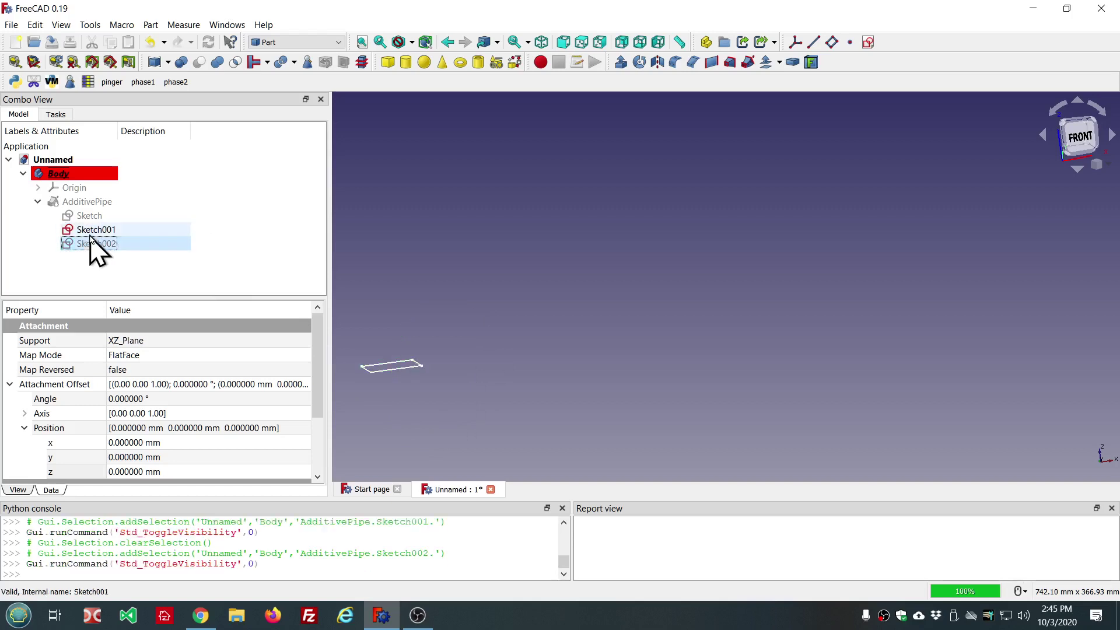
left_click(94, 230)
Check Sketch001's geometry: 0 invalid shapes, closed, Forward, length 195.508984; close the results.
left_click(308, 63)
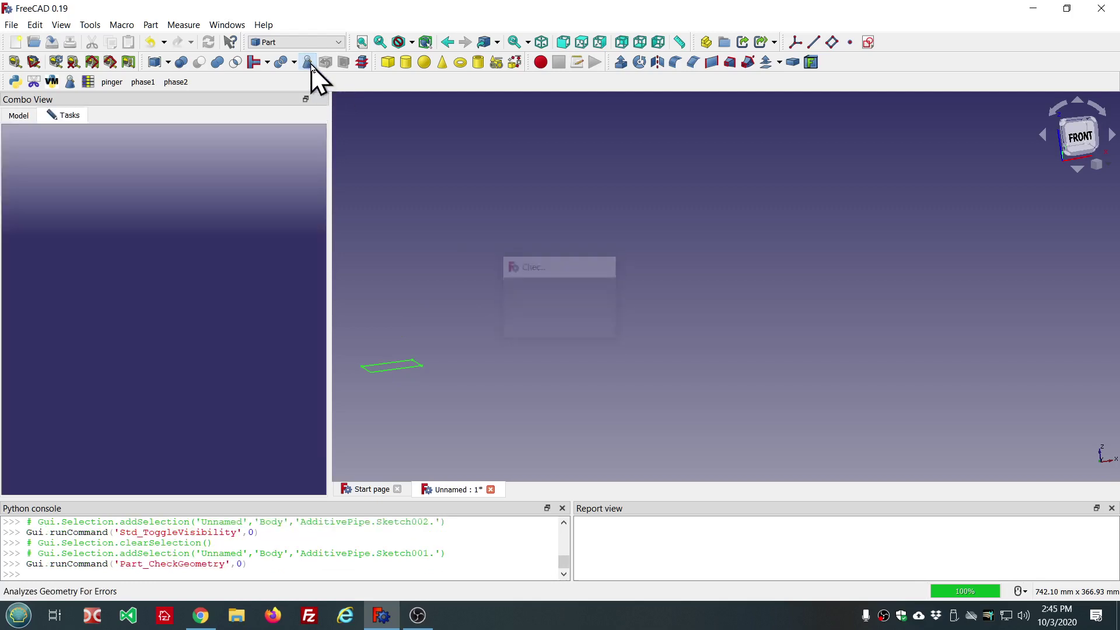
scroll(204, 432, "down", 4)
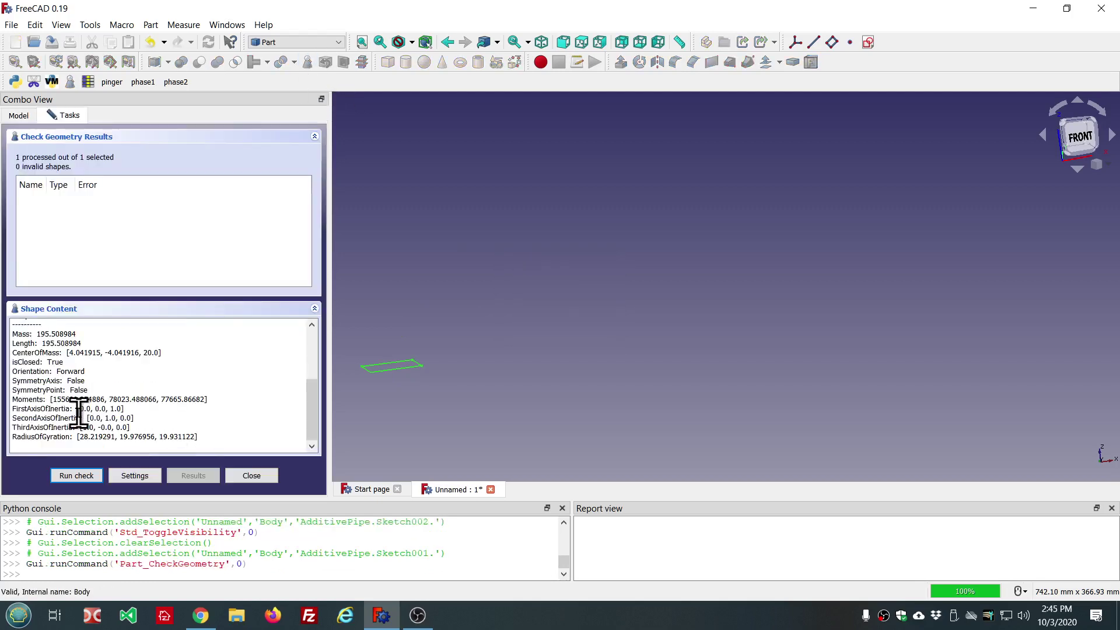
left_click_drag(63, 363, 13, 362)
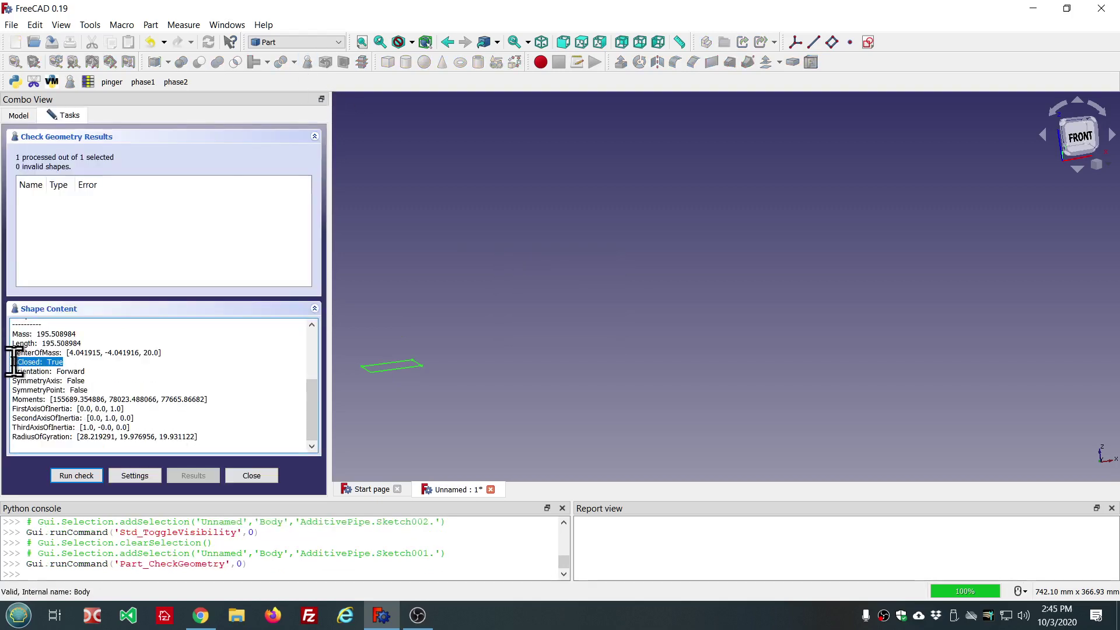
left_click(221, 378)
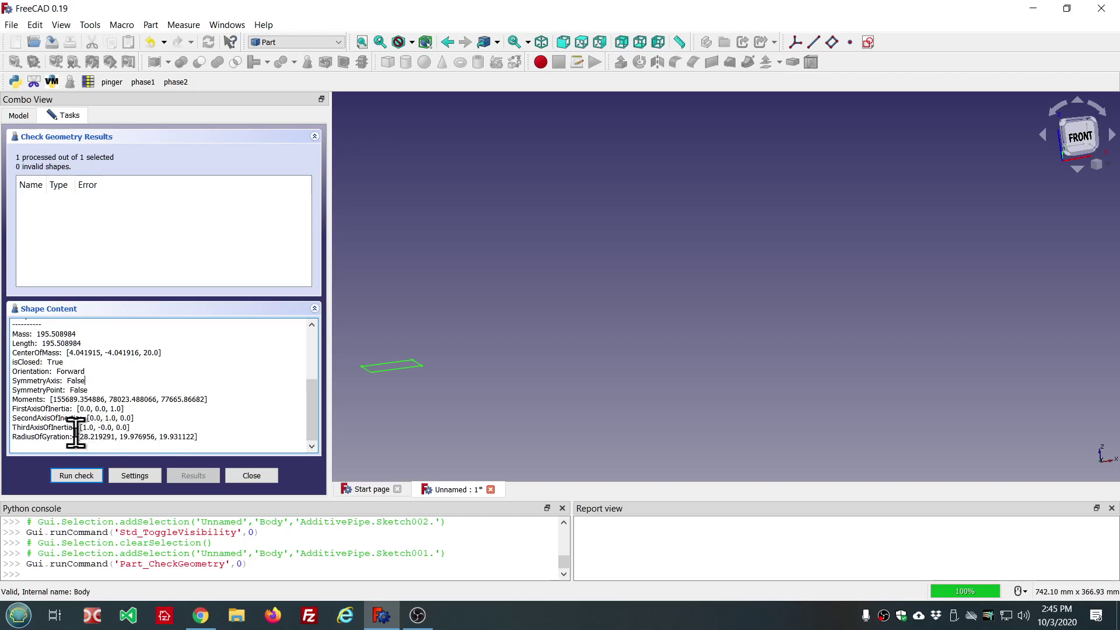
left_click_drag(198, 436, 14, 390)
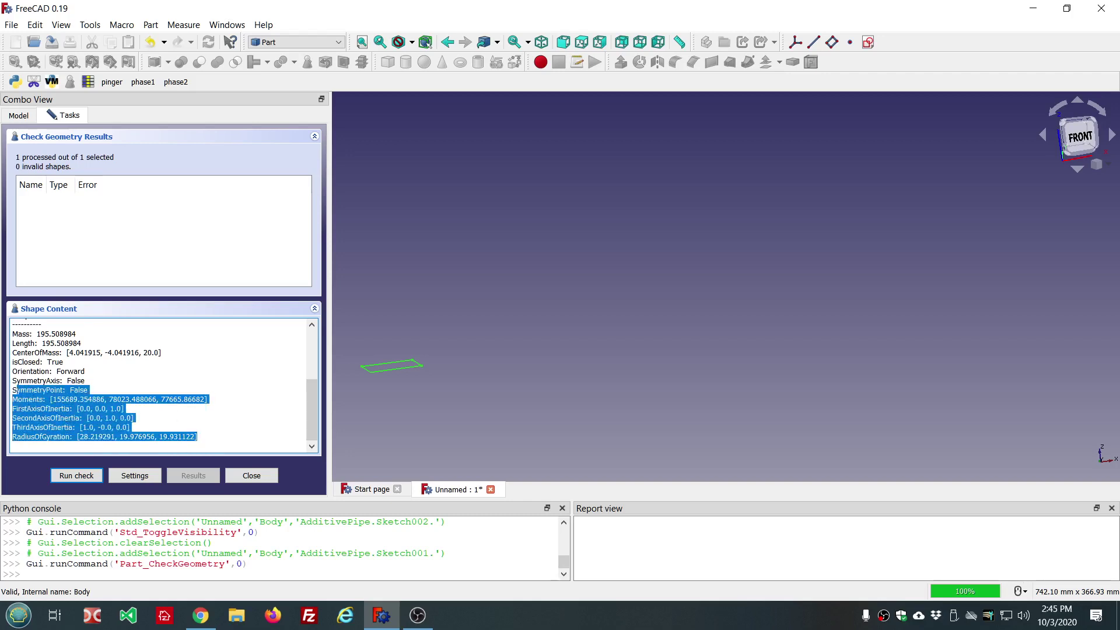
left_click(199, 378)
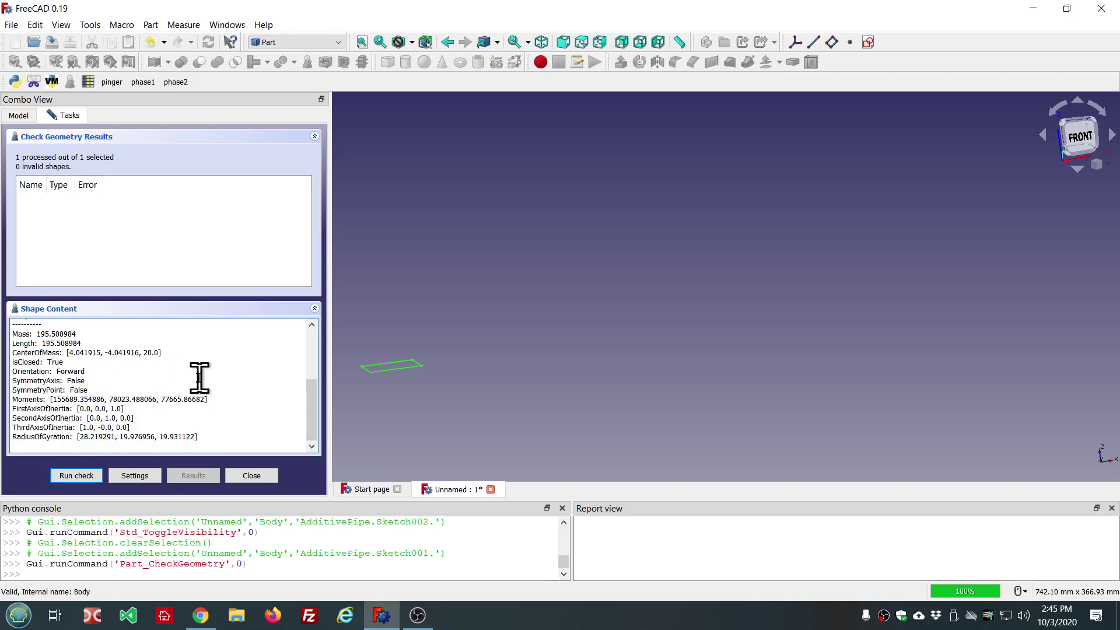
scroll(199, 378, "up", 4)
scroll(199, 377, "down", 4)
left_click(250, 477)
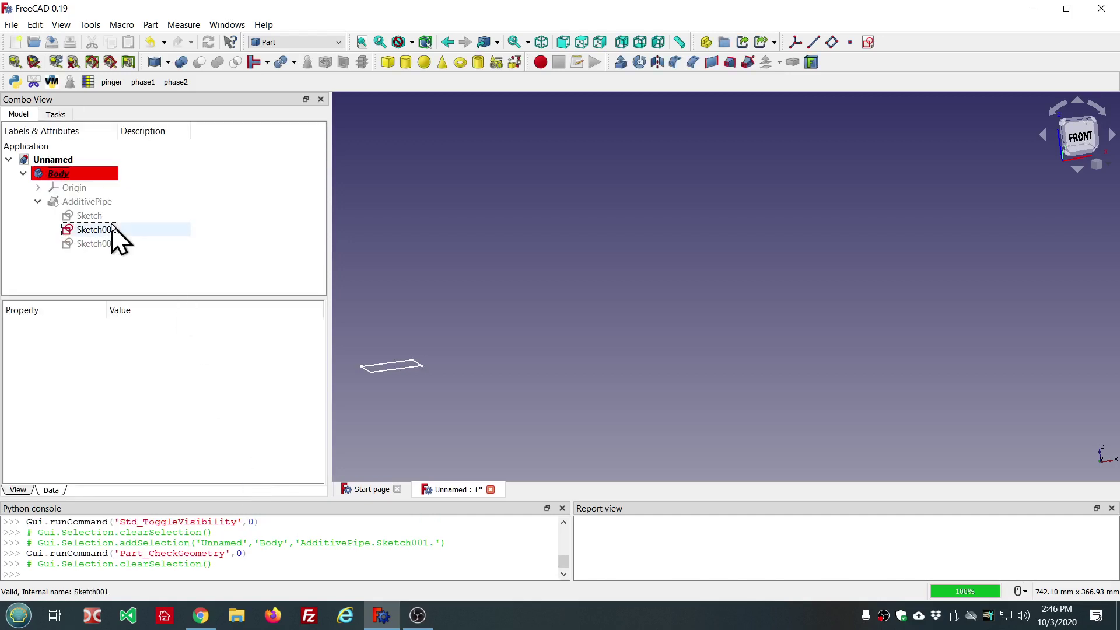
Show the AdditivePipe sweep and geometry-check it, noting volume 1412865.086443.
left_click(108, 203)
key("space")
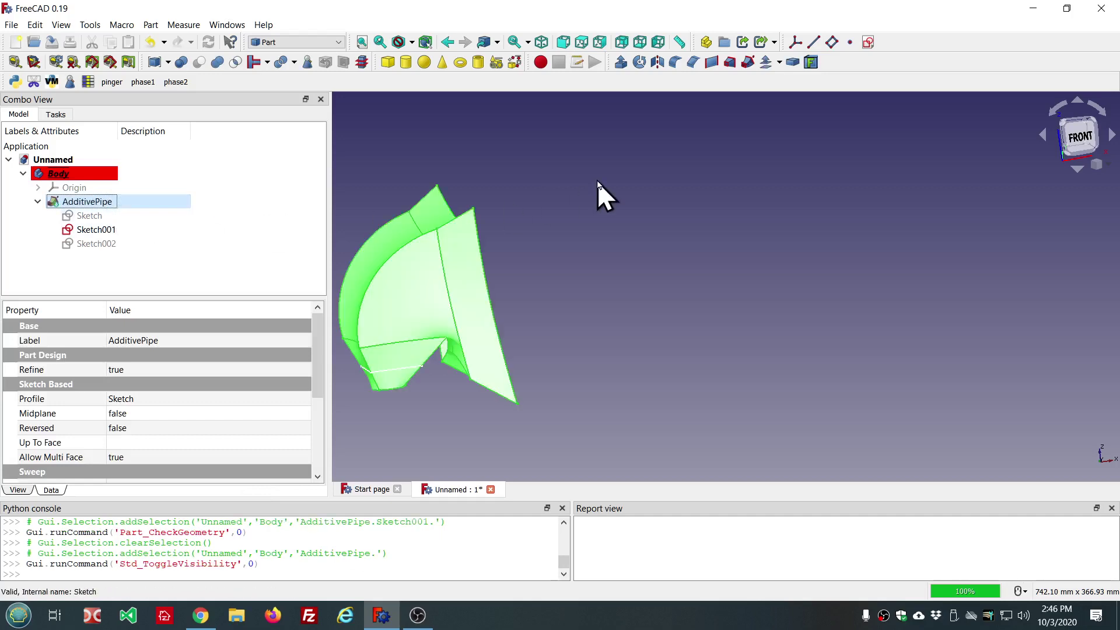
left_click(308, 62)
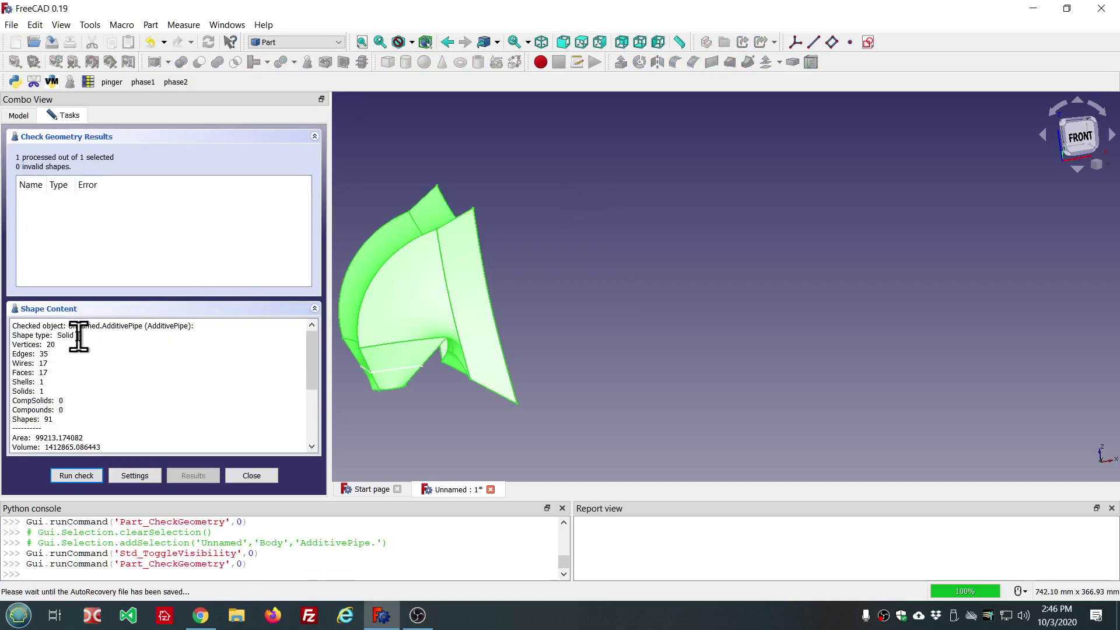
scroll(78, 337, "down", 4)
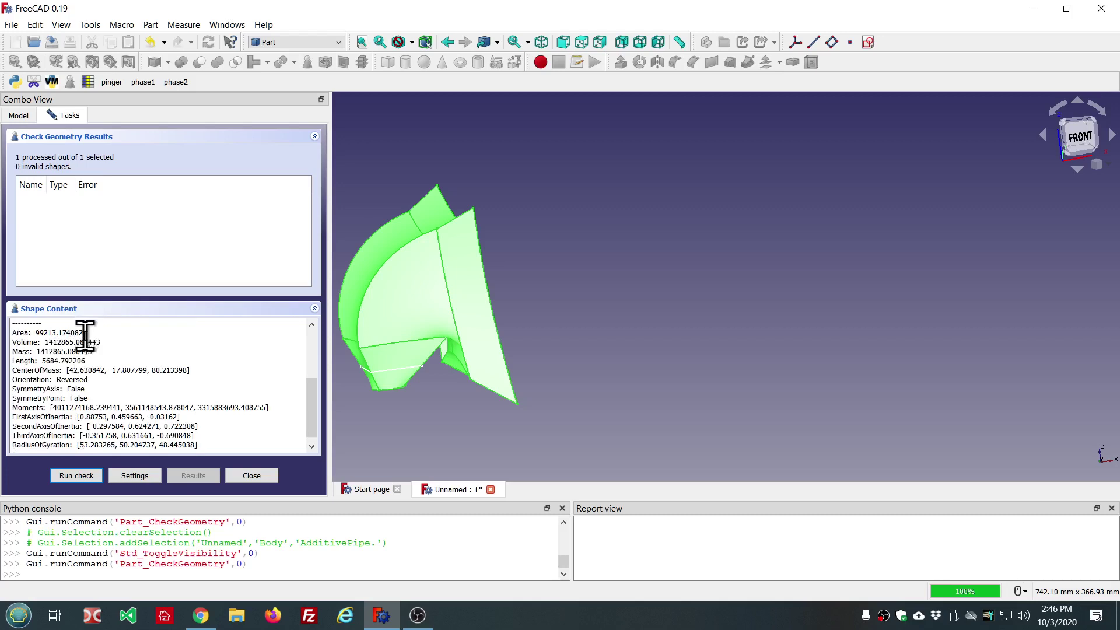
left_click_drag(114, 343, 4, 334)
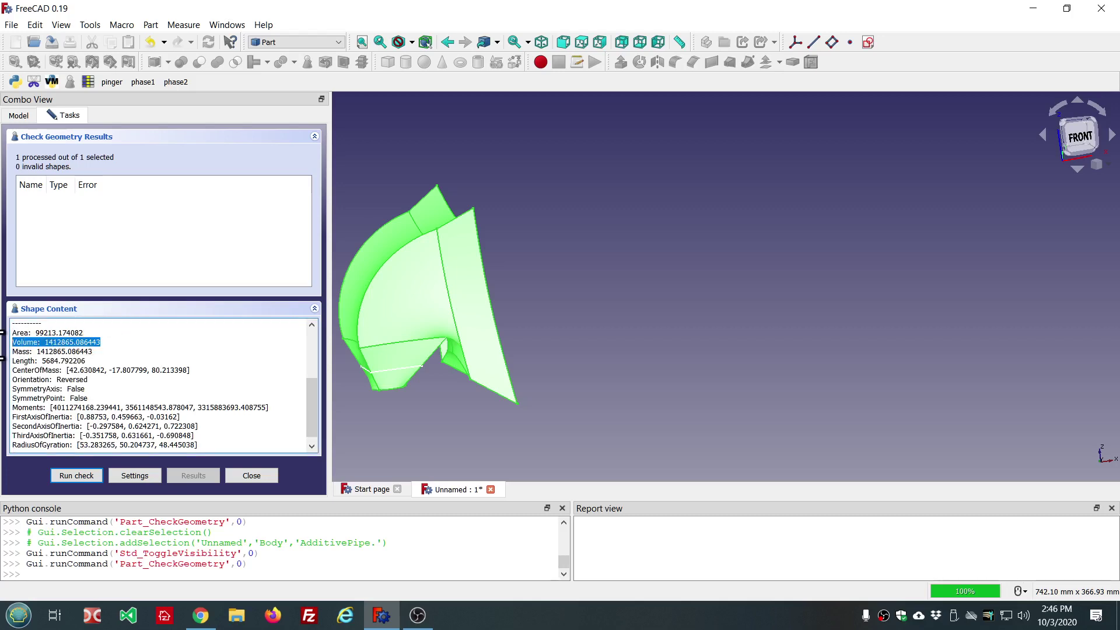
left_click(86, 356)
scroll(129, 366, "down", 1)
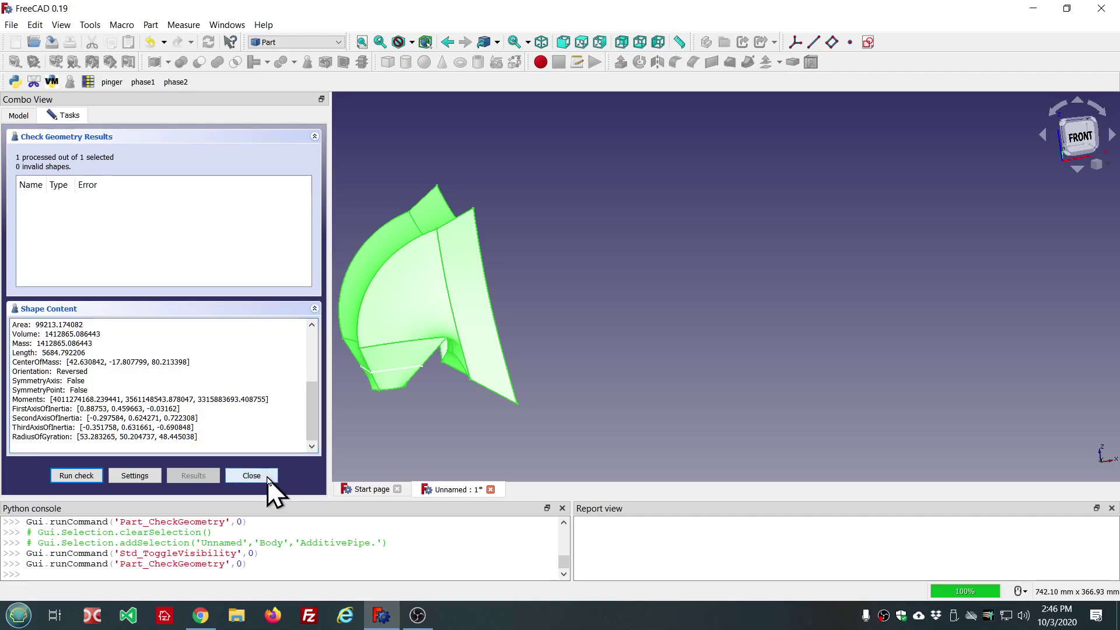
left_click(252, 475)
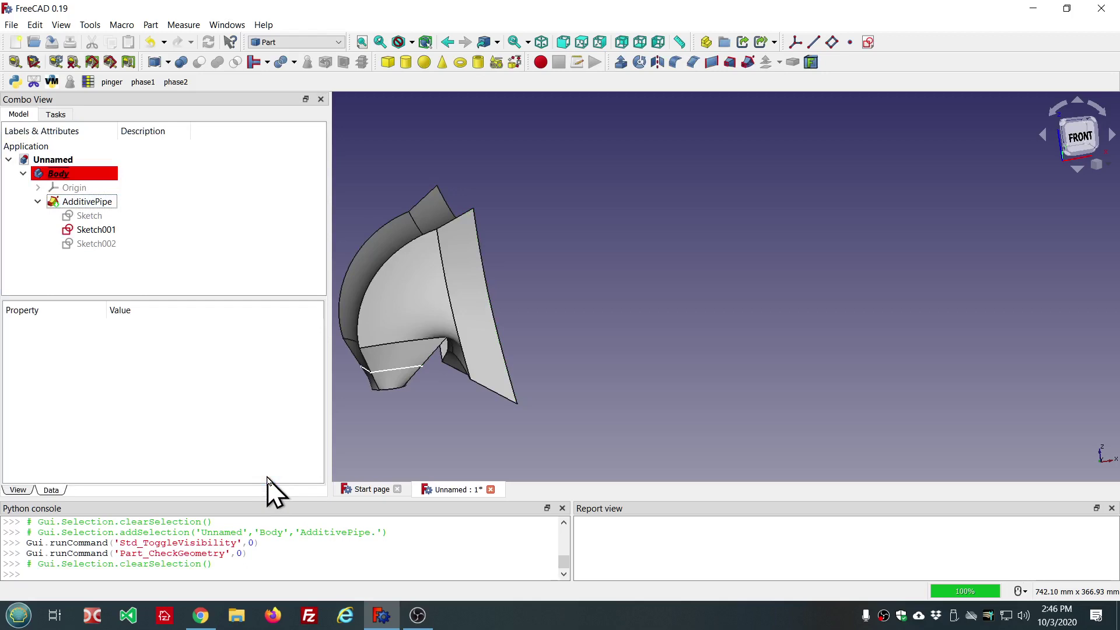
Geometry-check the Body: a valid solid with 17 faces and Reversed orientation.
left_click(44, 174)
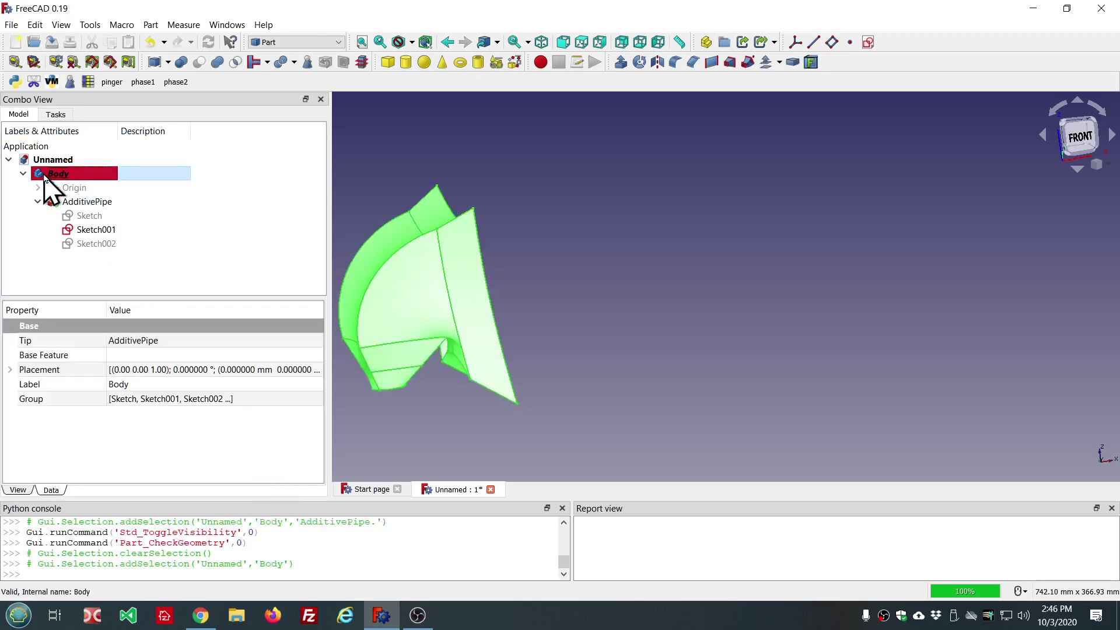
left_click(307, 63)
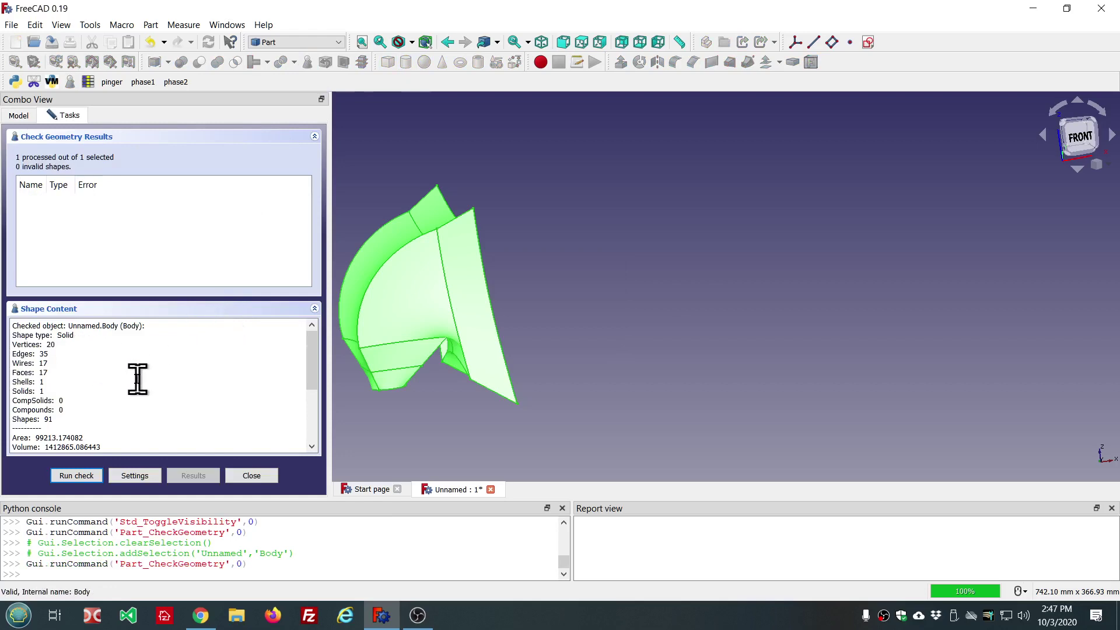
scroll(137, 379, "down", 4)
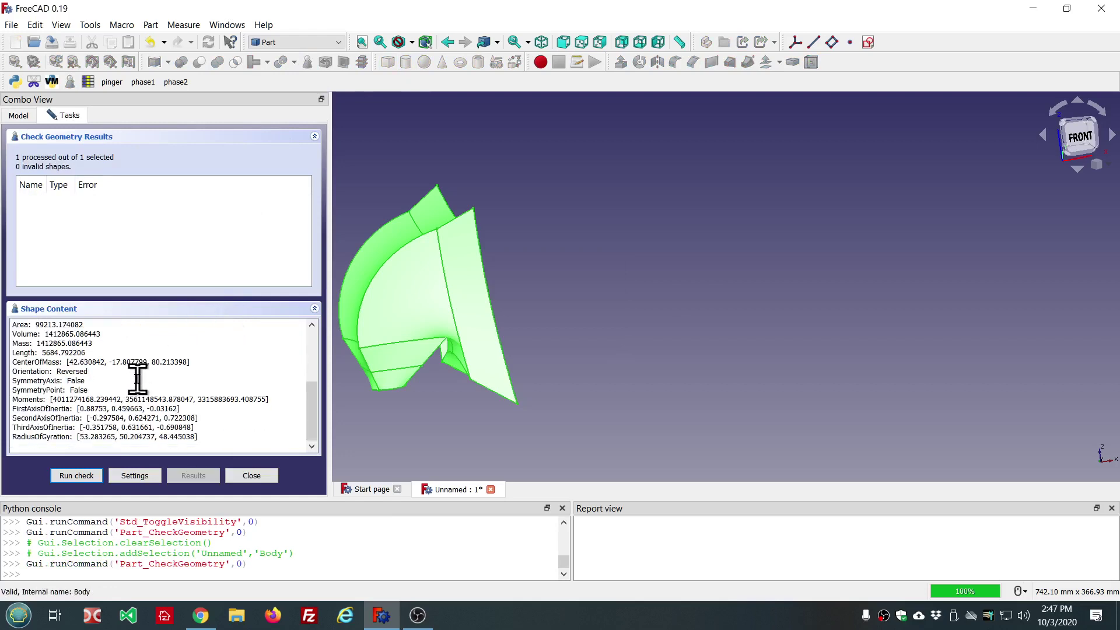
scroll(137, 379, "up", 4)
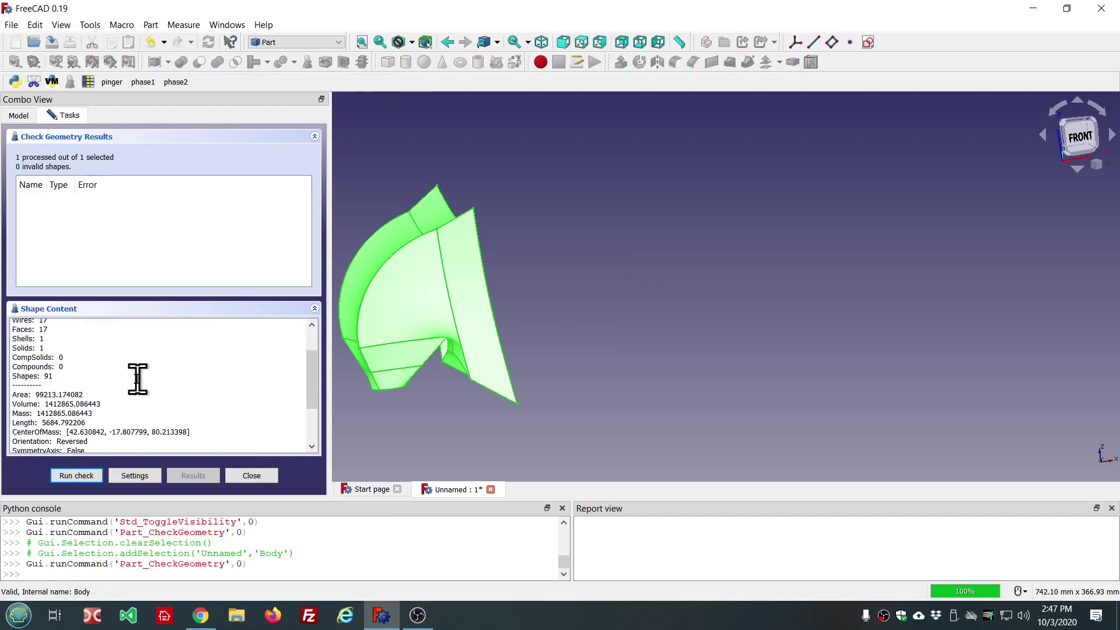
left_click(250, 476)
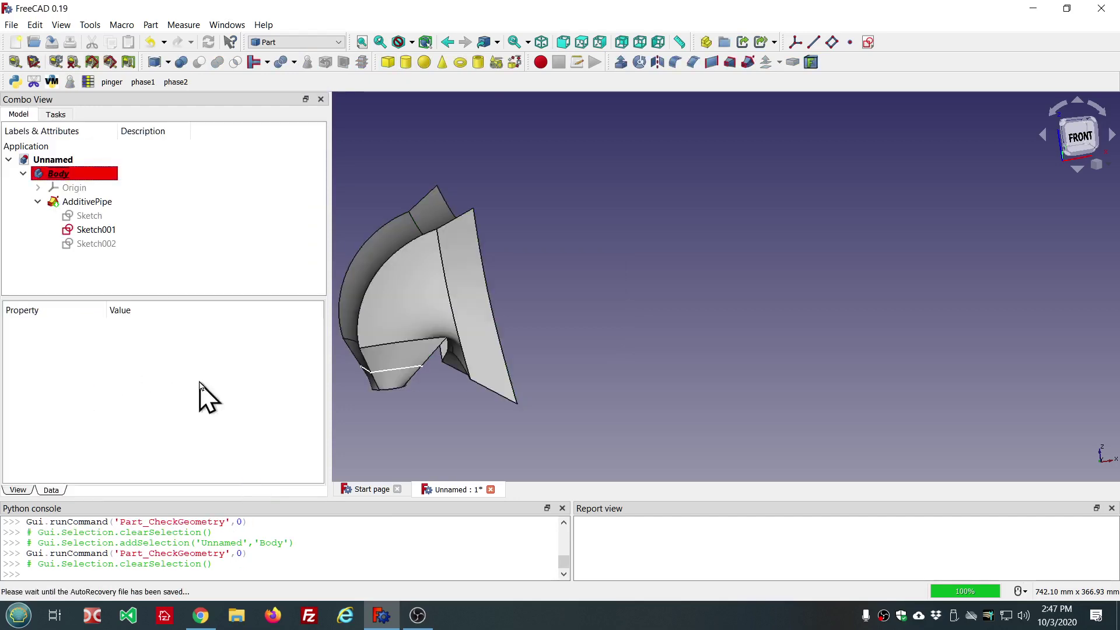
Collapse AdditivePipe in the Model tree to hide its three sketches, and select the sweep.
left_click(37, 202)
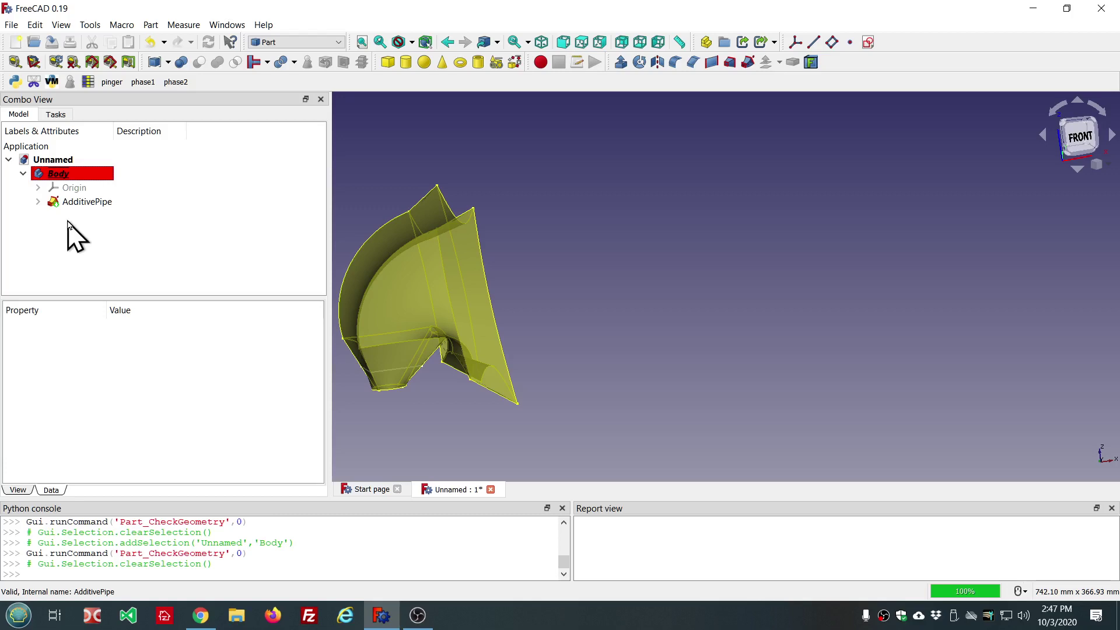
left_click(64, 202)
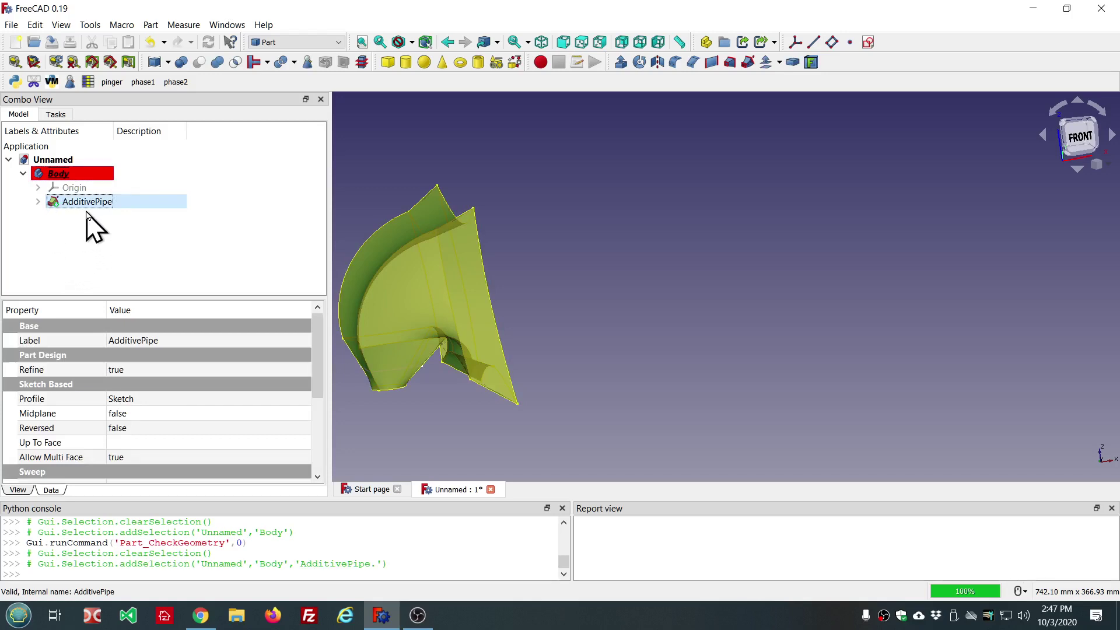
scroll(432, 238, "down", 5)
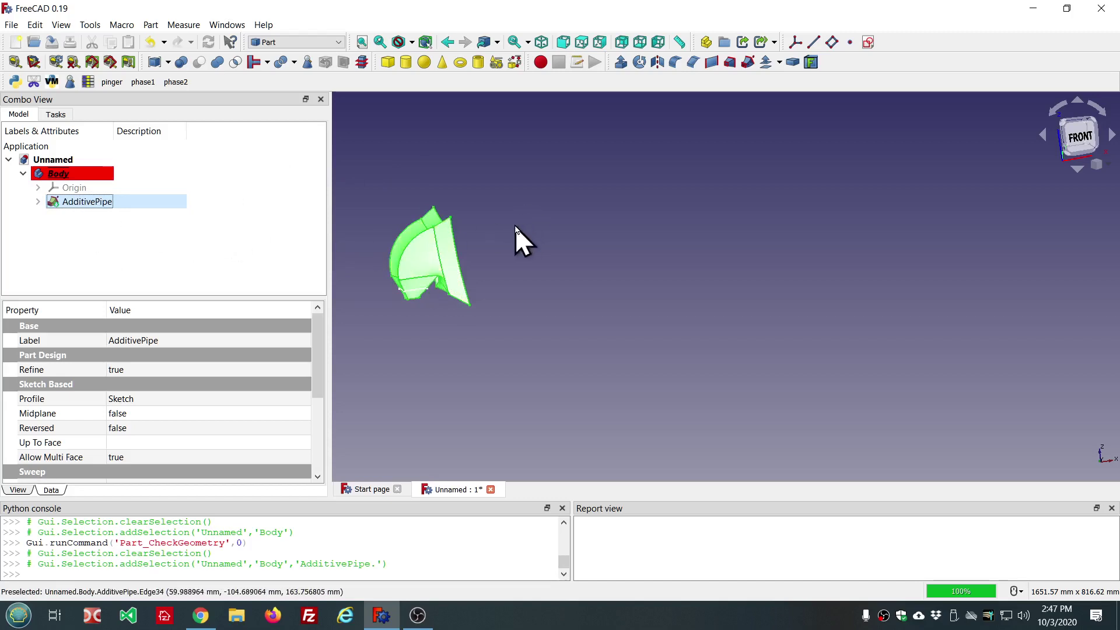
scroll(441, 246, "up", 5)
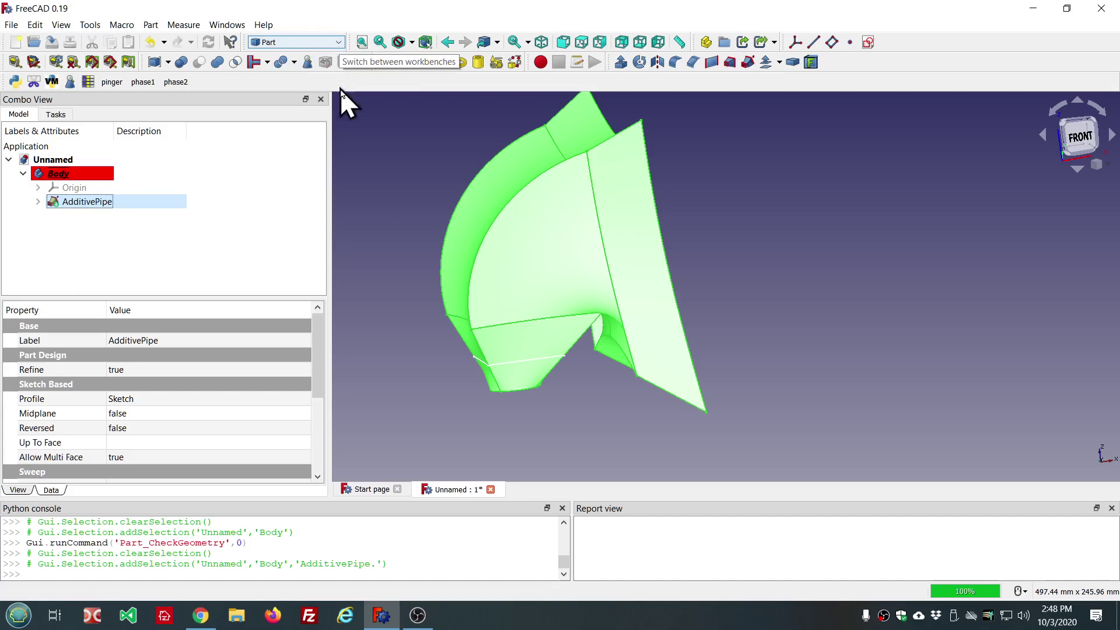
Add a Sphere primitive, hide the Body, and select the Sphere.
left_click(427, 60)
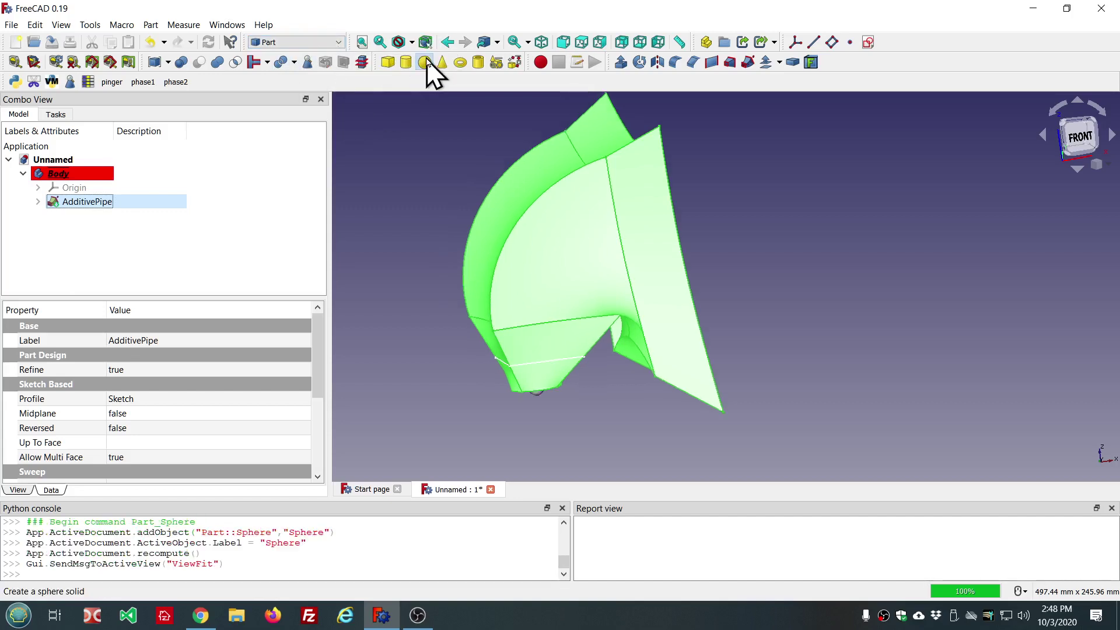
left_click(100, 174)
key("space")
left_click(83, 216)
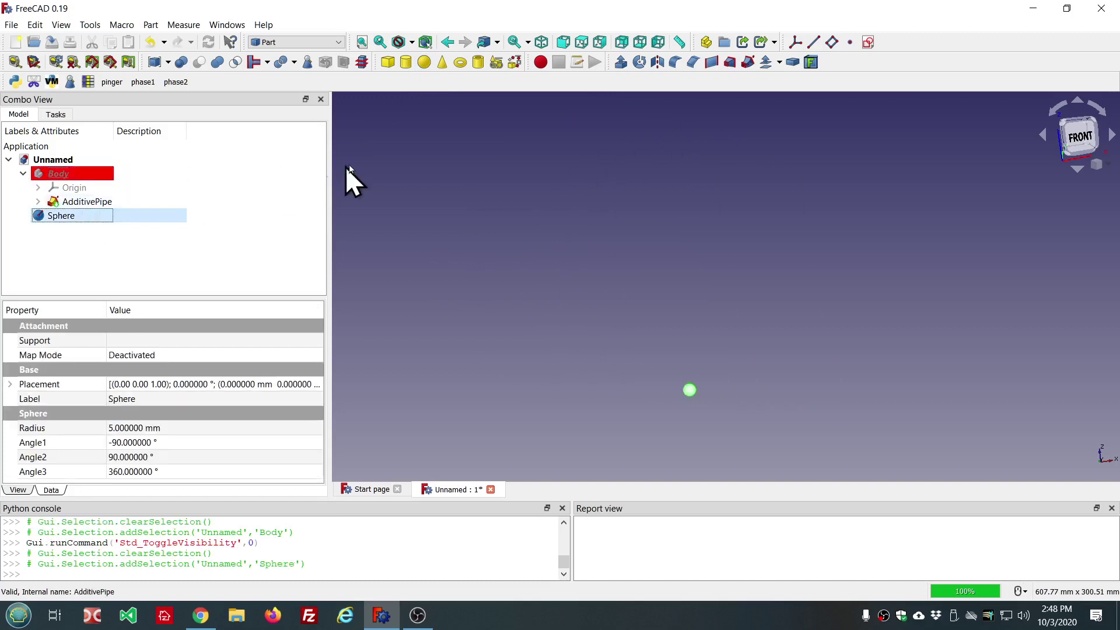
Geometry-check the Sphere, reviewing its shape counts and volume 523.598776, then close the results.
left_click(307, 62)
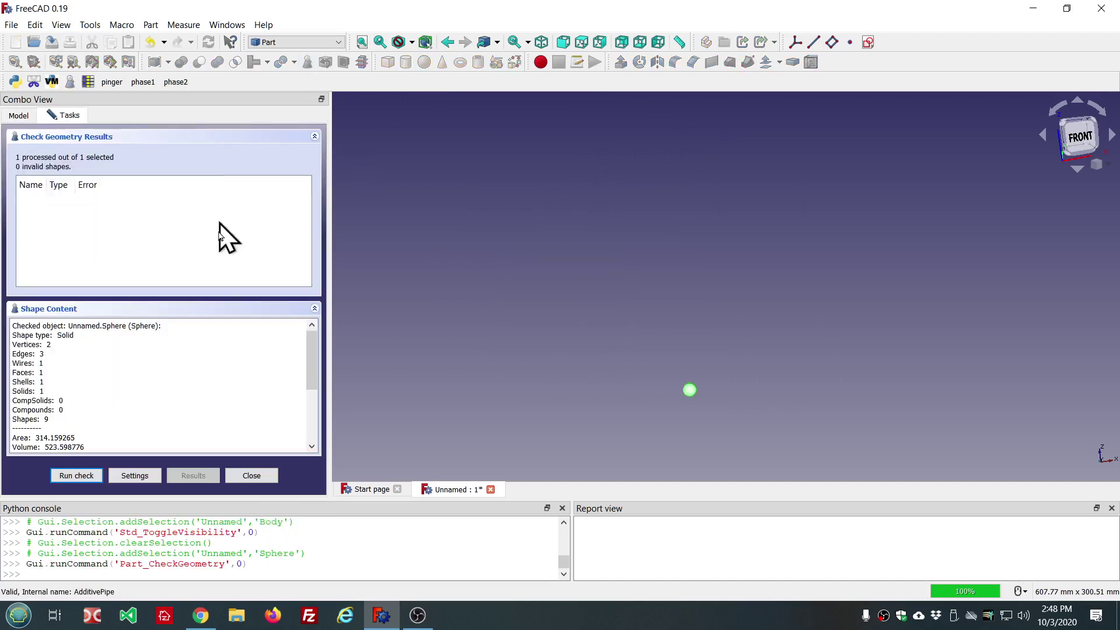
scroll(183, 408, "down", 2)
scroll(182, 409, "up", 2)
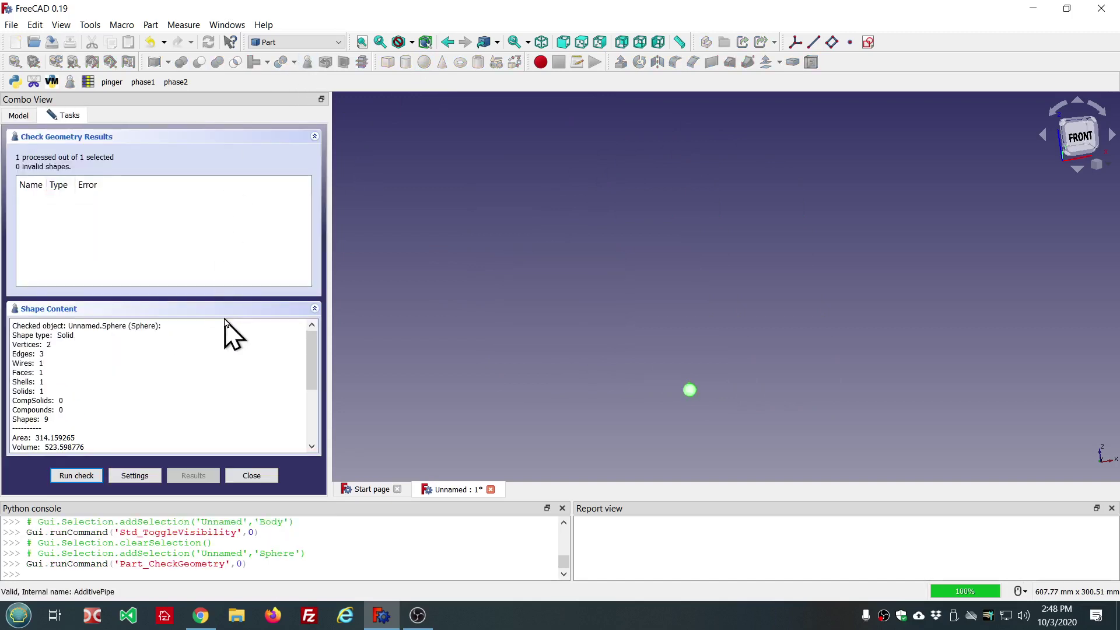
left_click(314, 136)
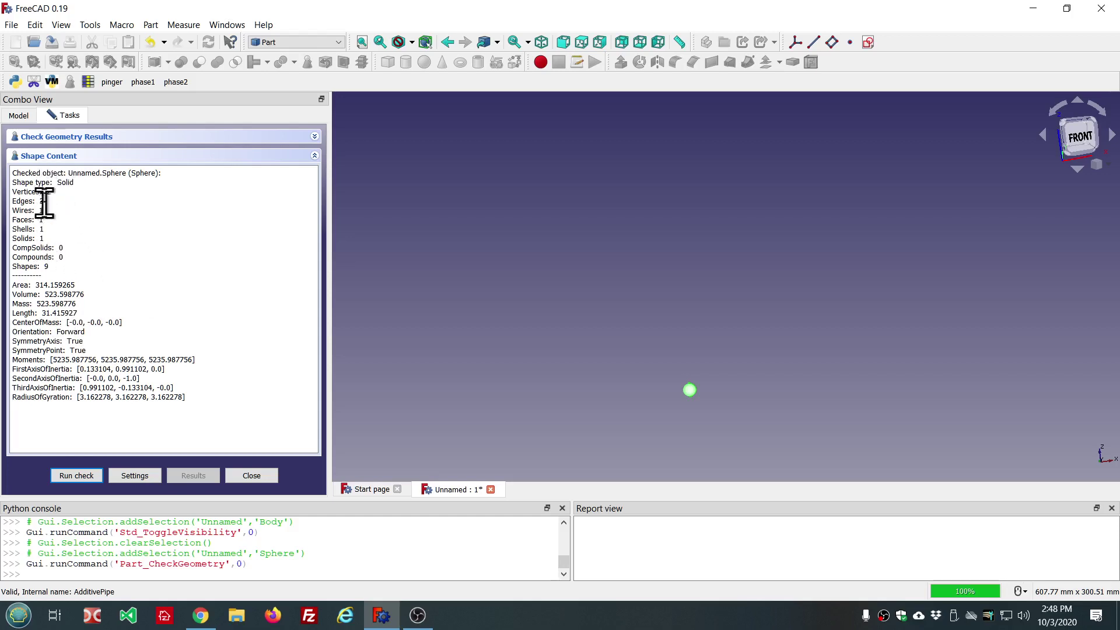
left_click_drag(52, 267, 13, 169)
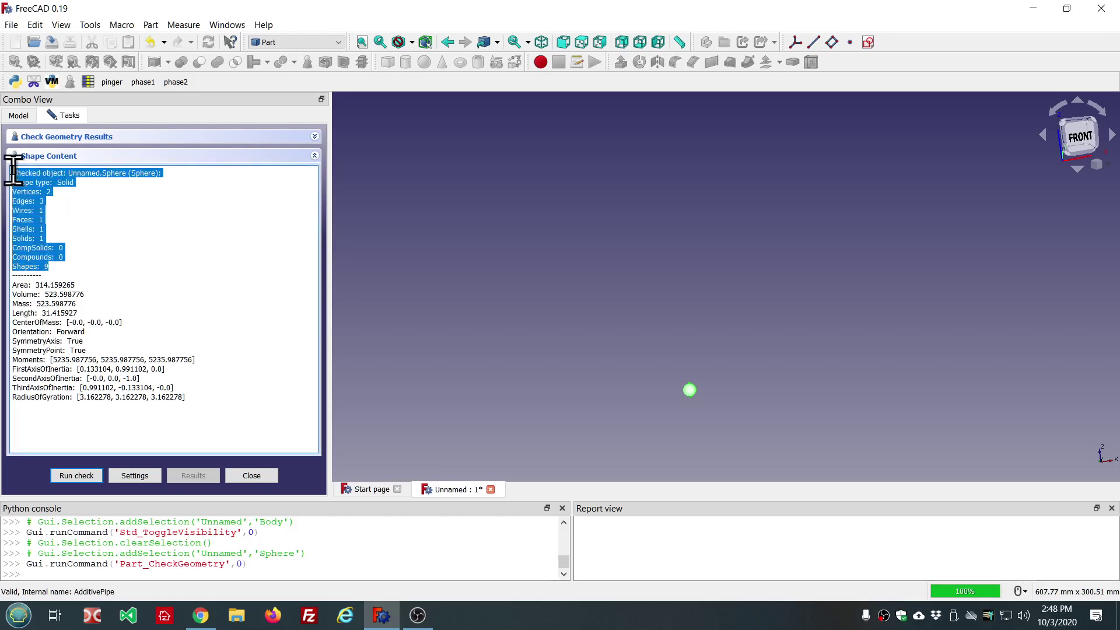
left_click(76, 223)
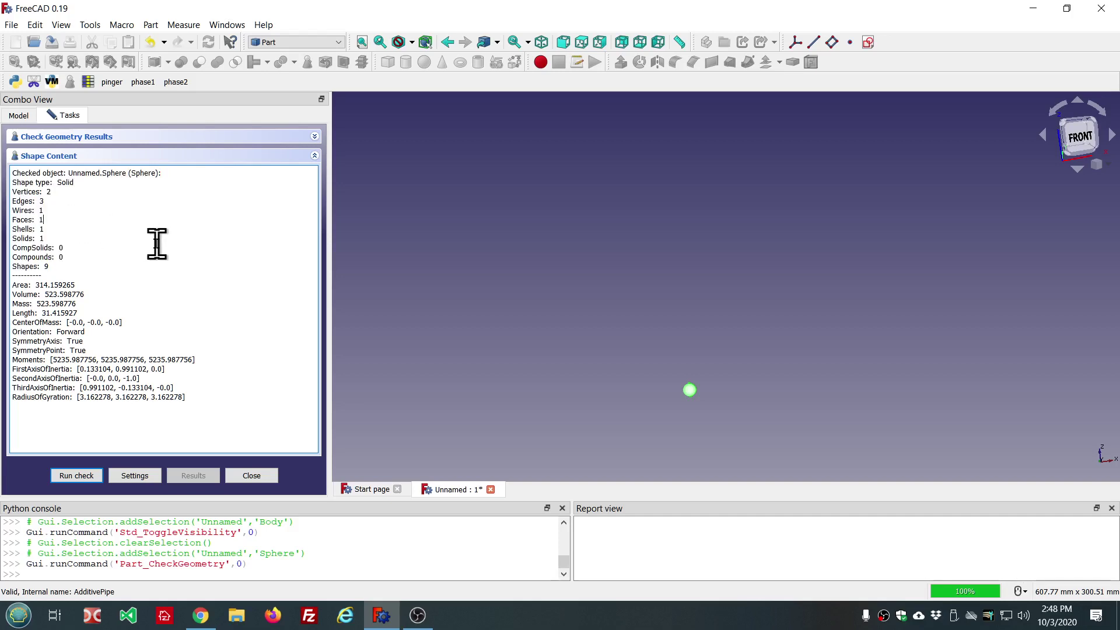
left_click(251, 475)
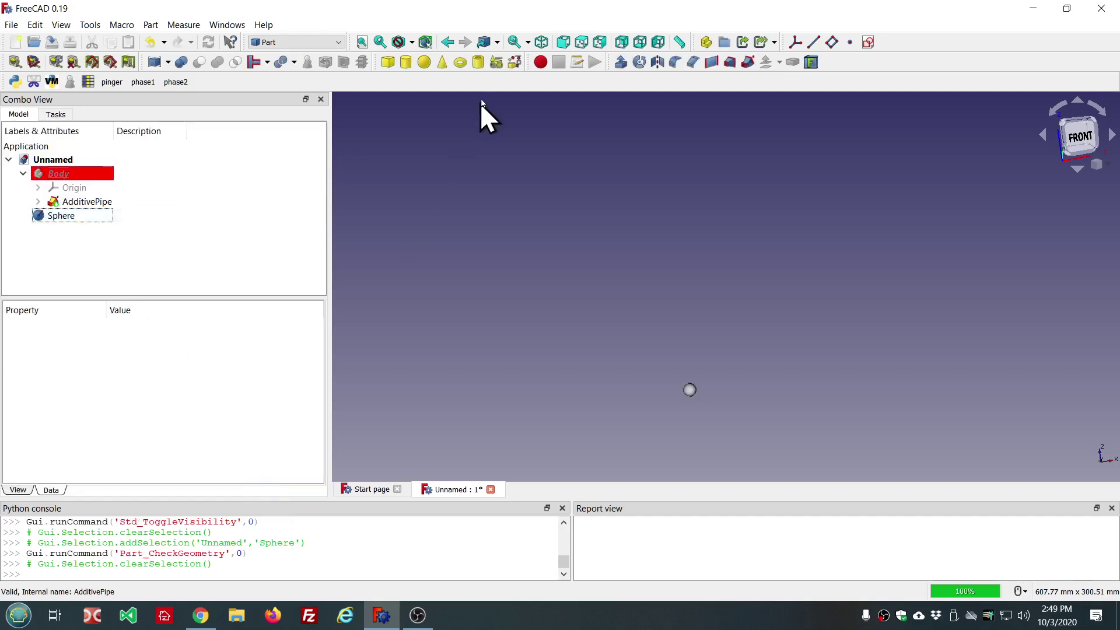
Open and cancel the Shape builder, then bring up the primitives dialog for a 10 mm Plane.
left_click(516, 62)
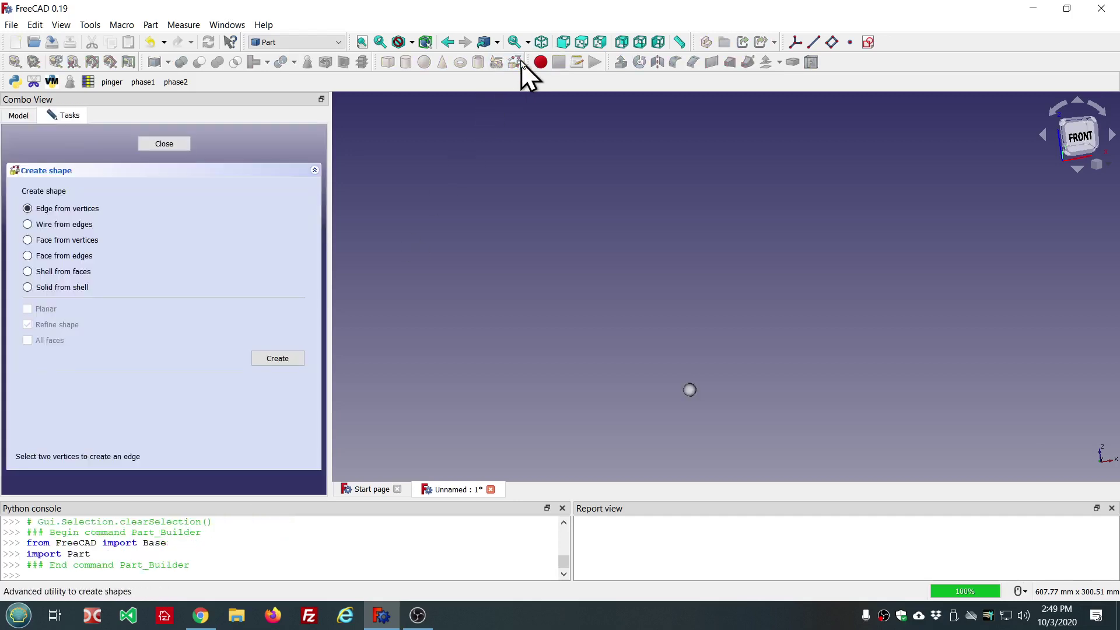
left_click(153, 145)
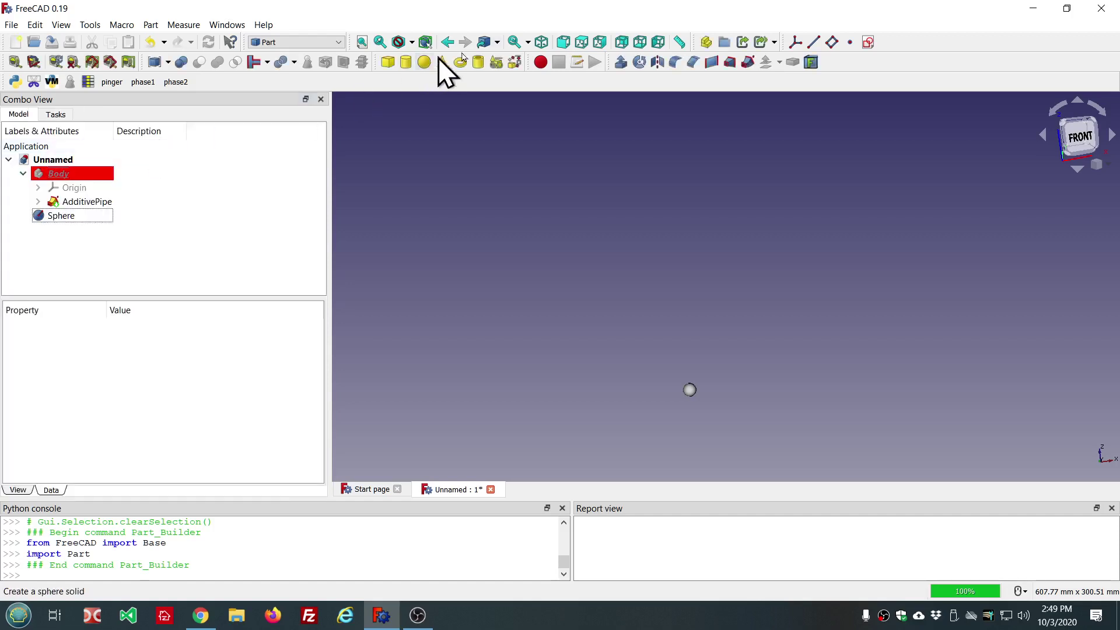
left_click(496, 62)
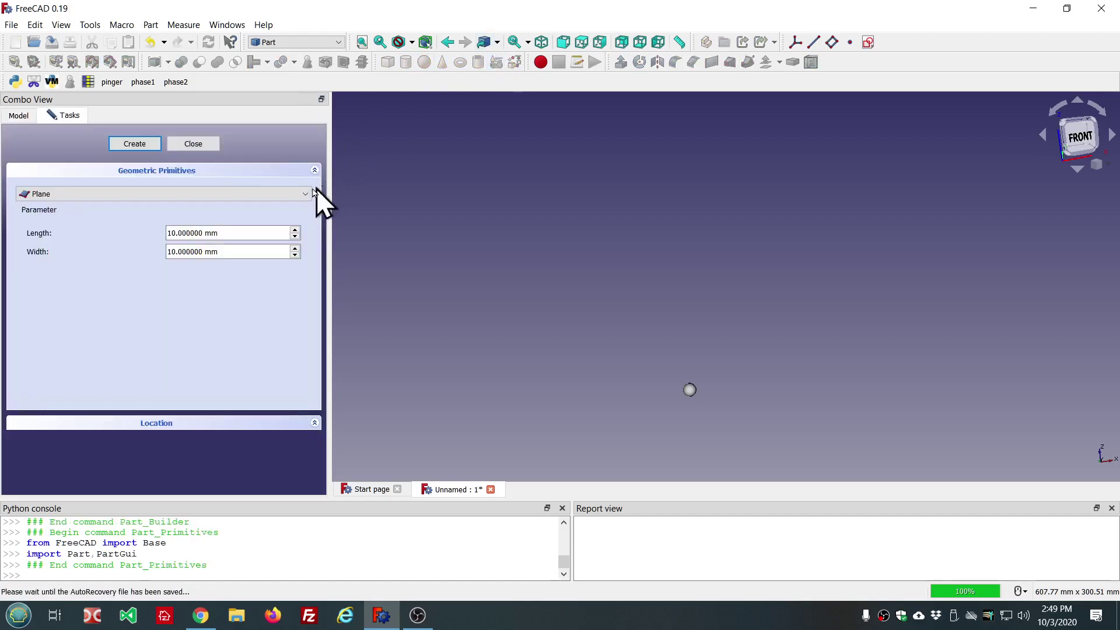
Create the 10 mm by 10 mm Plane, hide the Sphere, and select the Plane.
left_click(140, 146)
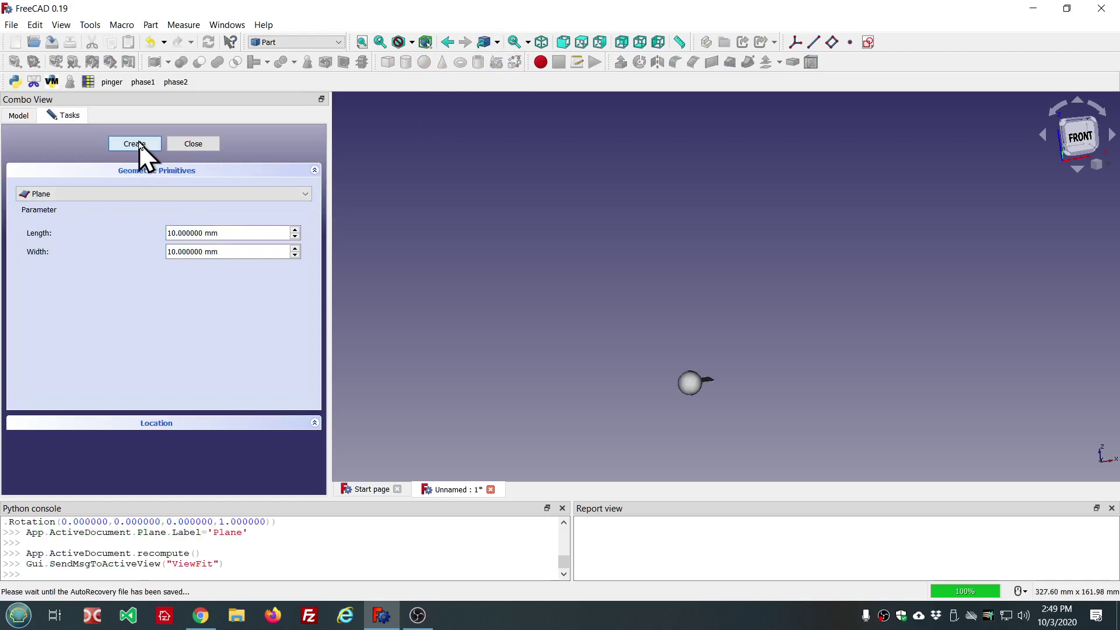
left_click(200, 146)
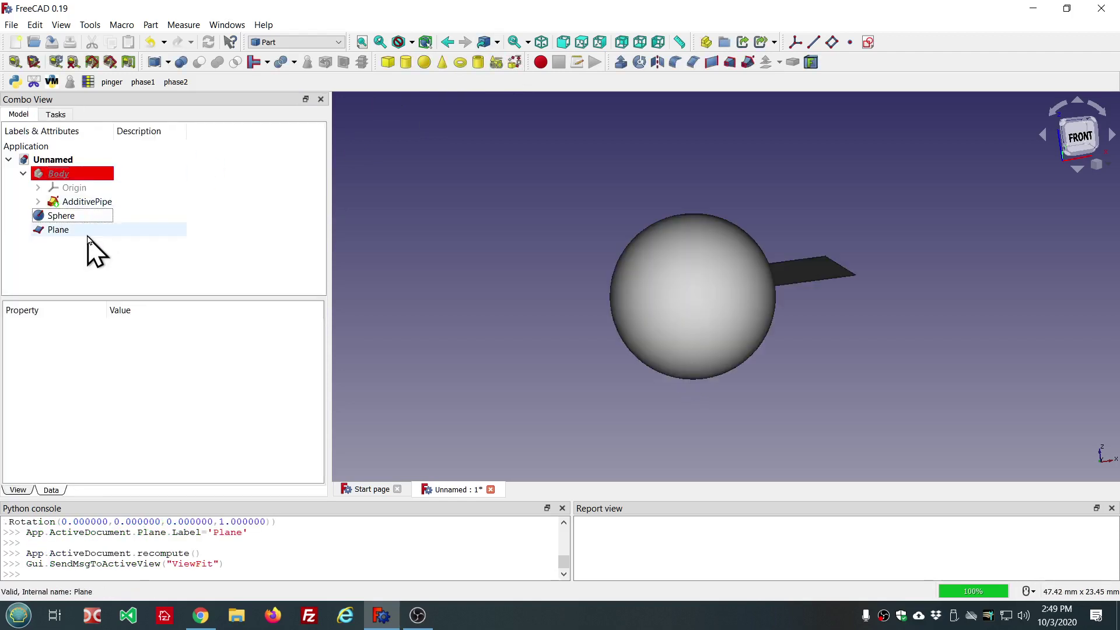
left_click(87, 217)
key("space")
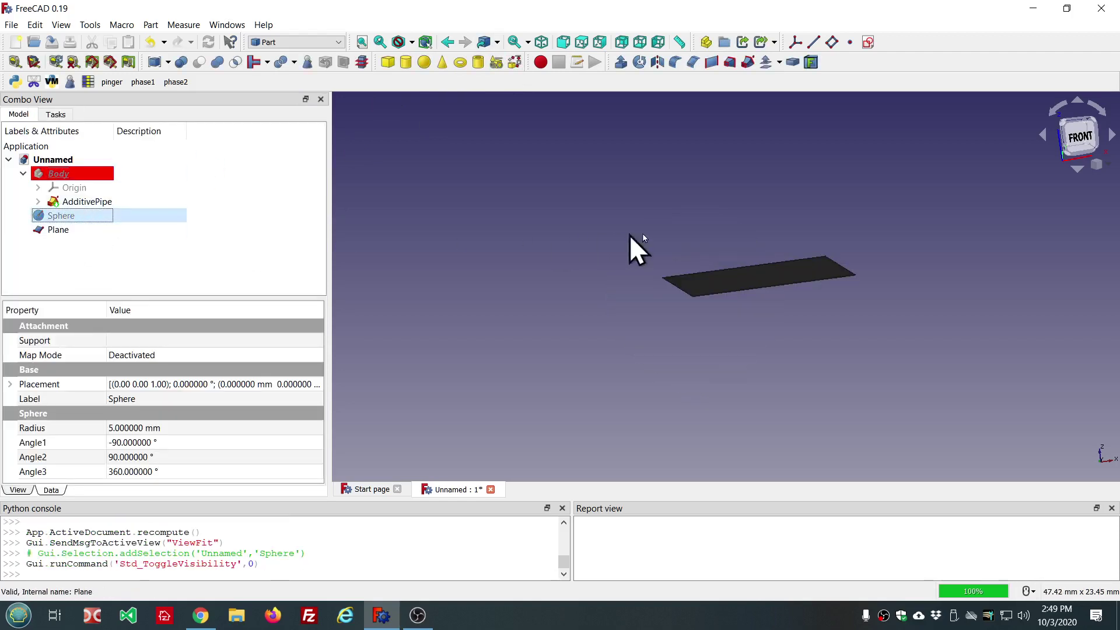
left_click(629, 235)
left_click(81, 230)
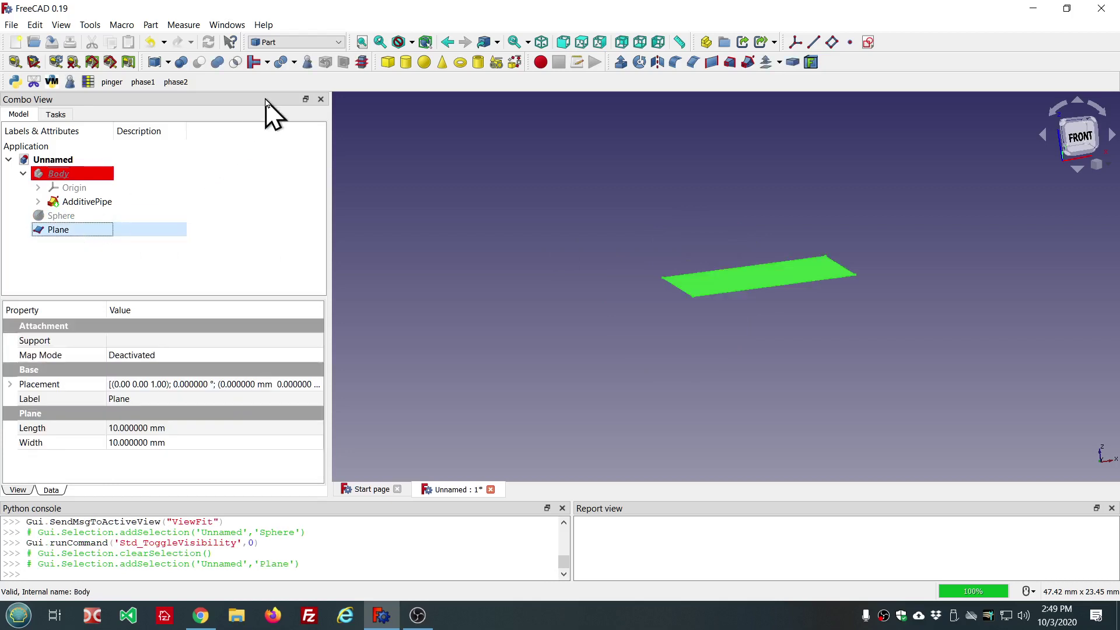
Geometry-check the Plane: valid, area 100.0, normal [0.0, 0.0, 1.0], Forward.
left_click(308, 62)
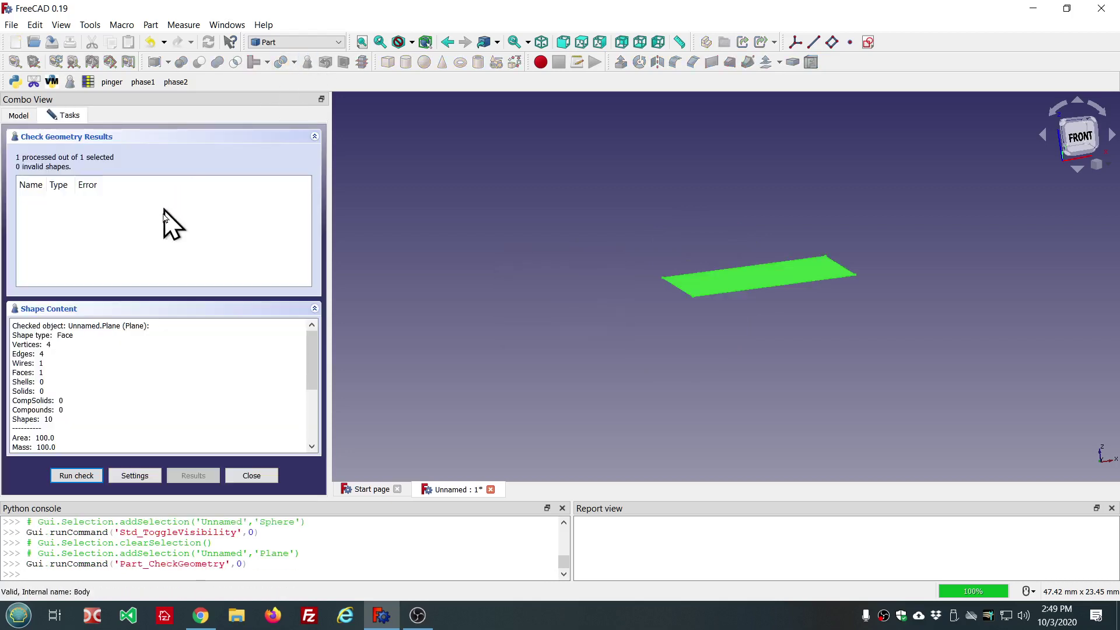
scroll(148, 359, "down", 3)
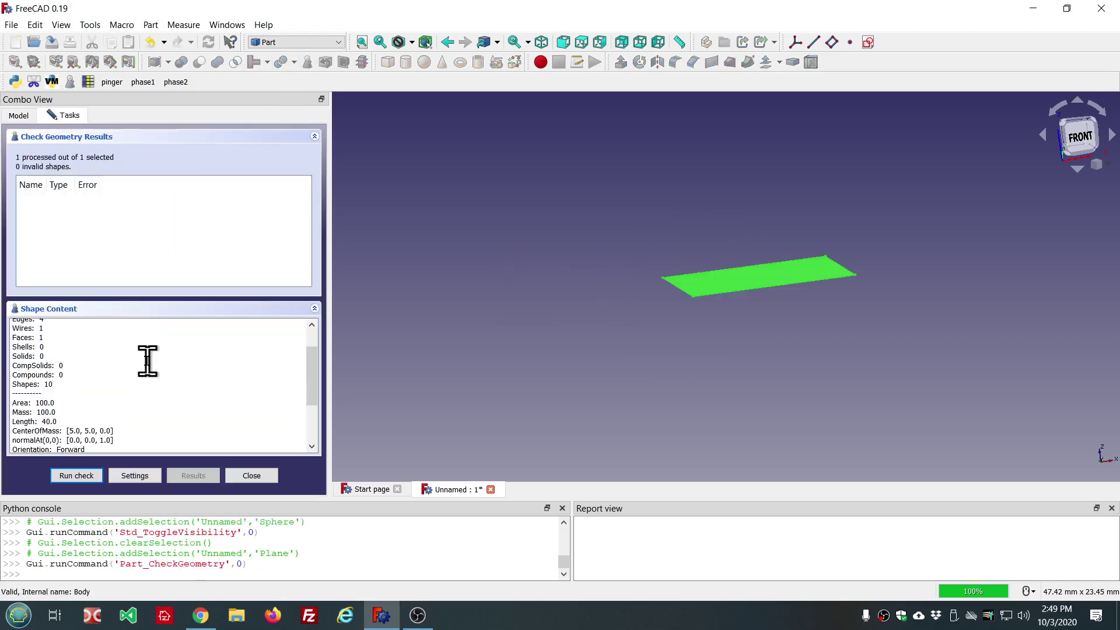
scroll(147, 359, "down", 2)
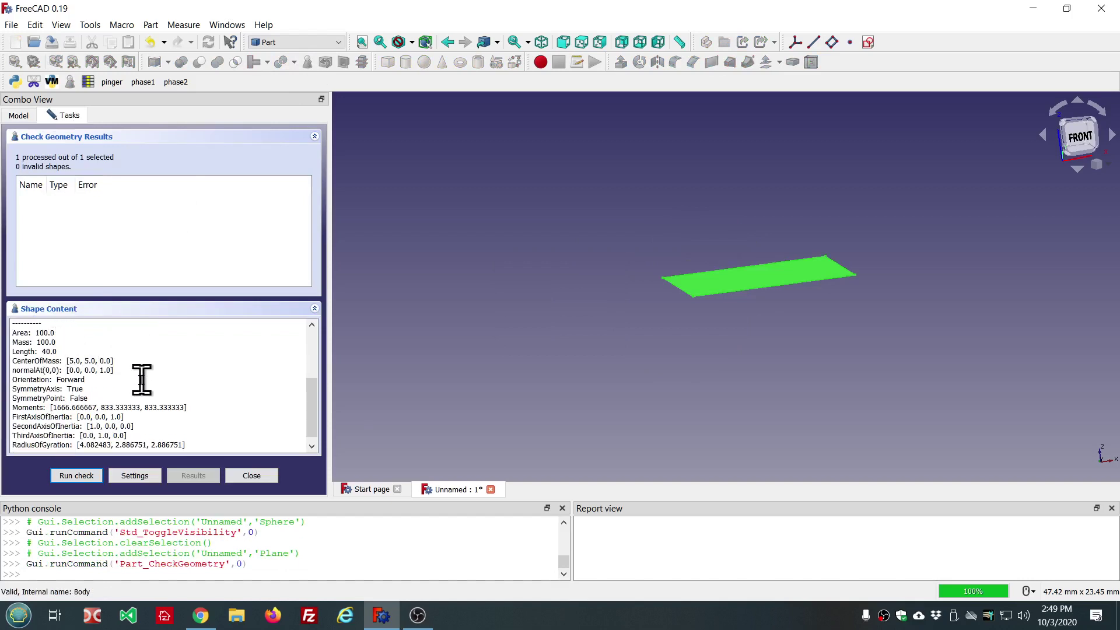
scroll(142, 381, "down", 1)
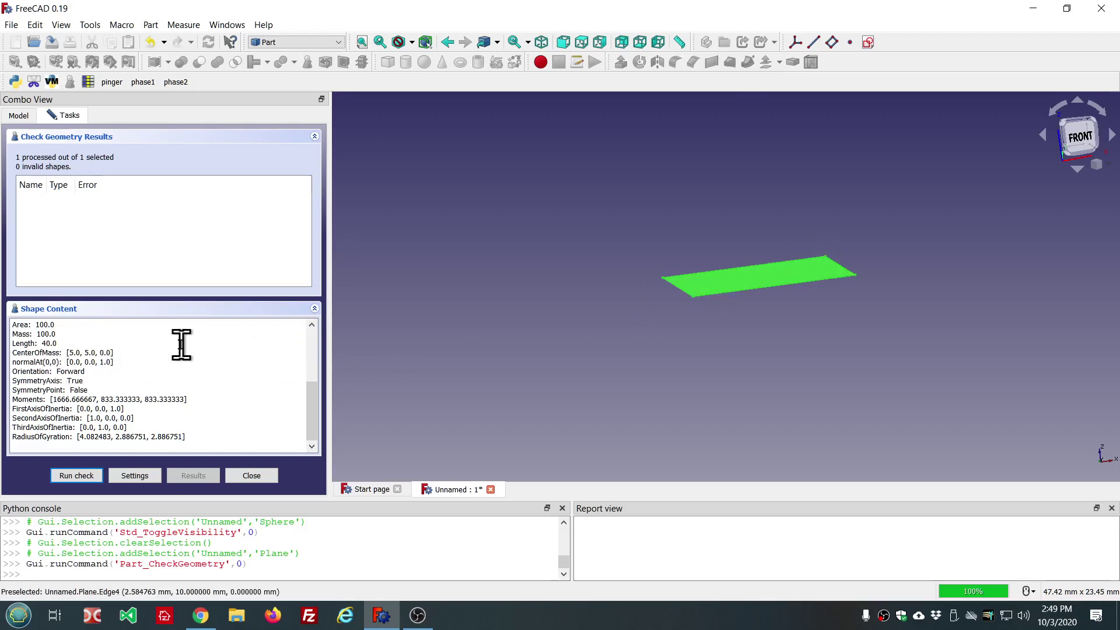
left_click_drag(778, 200, 832, 353)
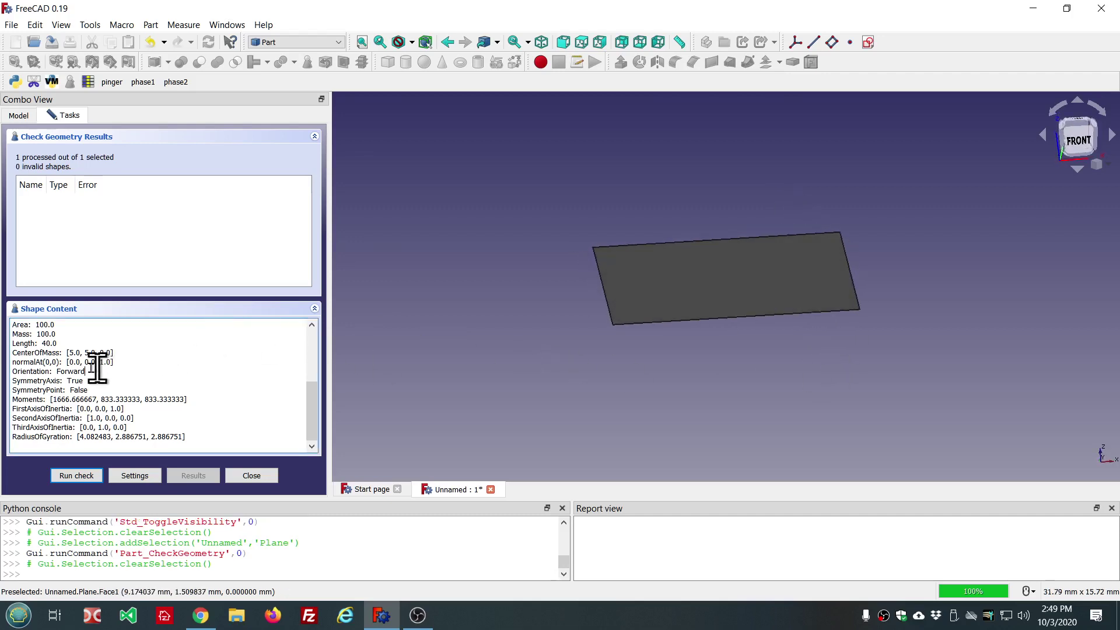
left_click_drag(100, 370, 63, 363)
left_click(134, 363)
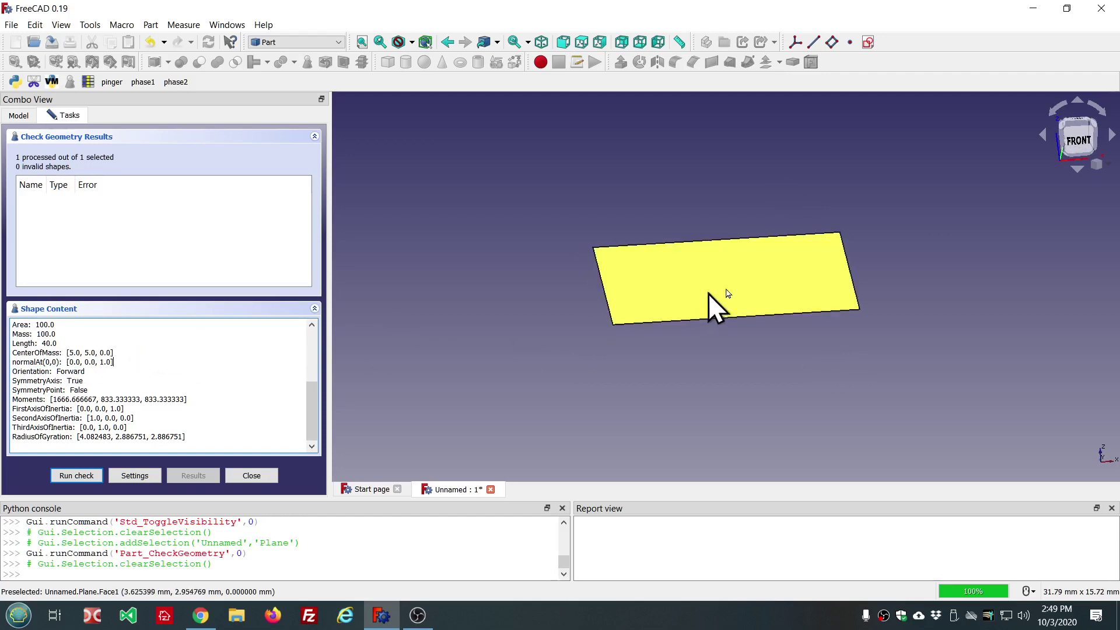
Create a reversed copy, Plane (Rev), with Reverse shapes and hide the original Plane.
left_click(249, 476)
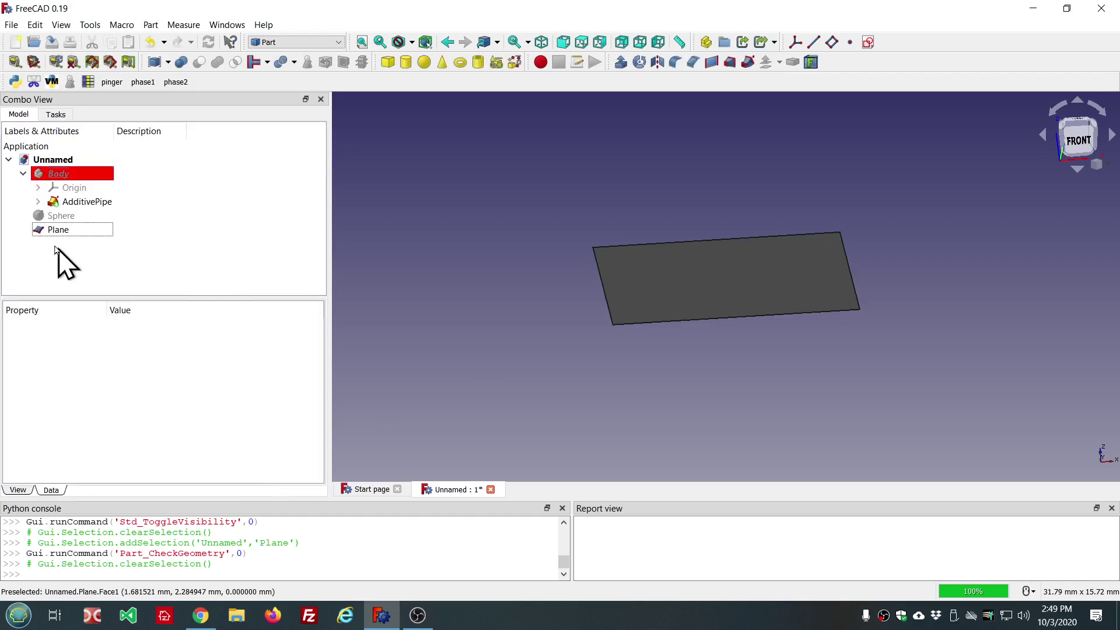
left_click(58, 230)
left_click(151, 25)
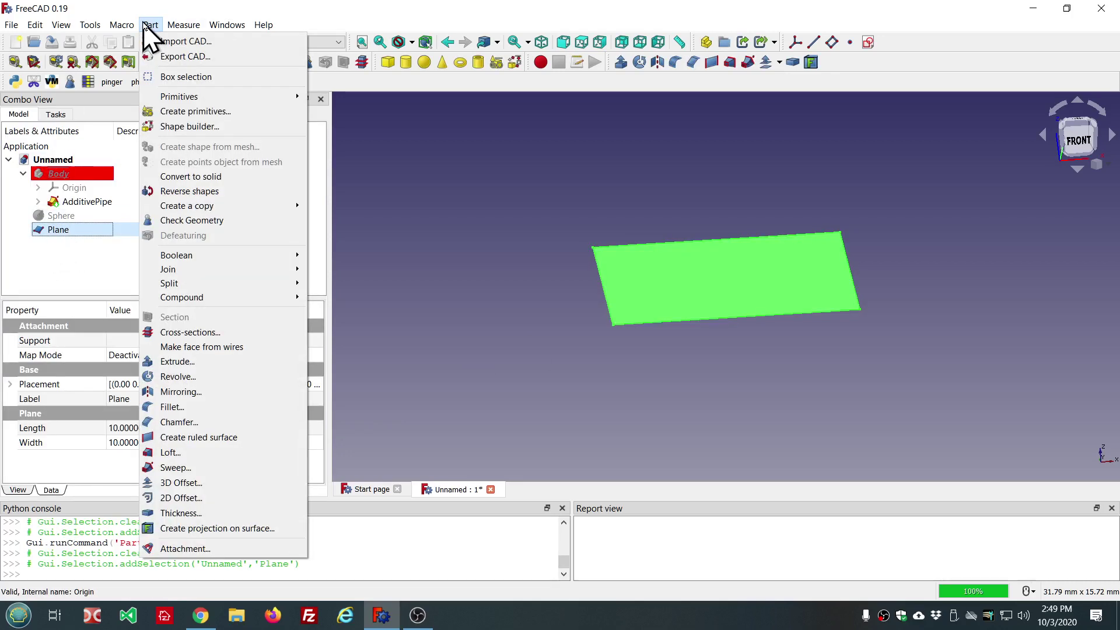
left_click(190, 191)
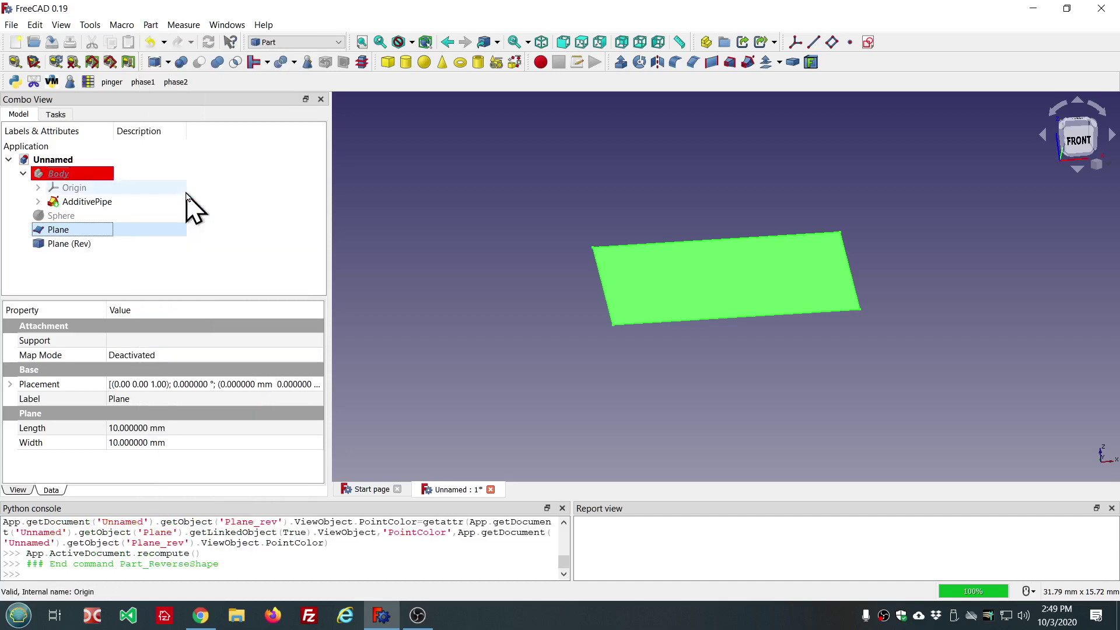
key("space")
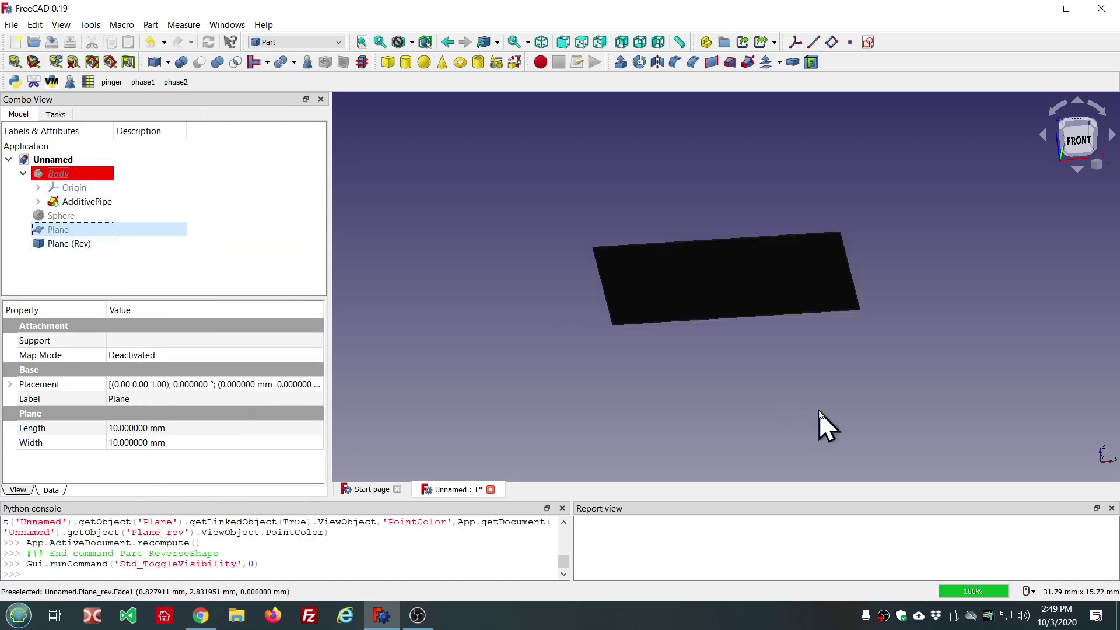
mouse_move(825, 426)
middle_mouse_down()
mouse_move(817, 380)
mouse_move(827, 430)
middle_mouse_up()
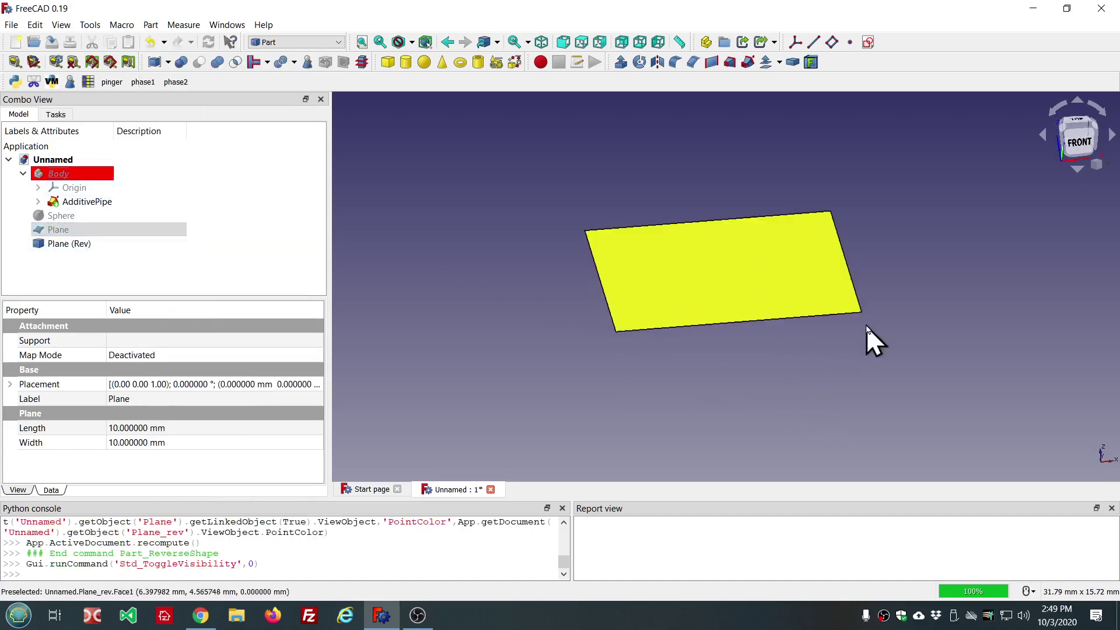
mouse_move(883, 313)
middle_mouse_down()
mouse_move(880, 290)
mouse_move(869, 303)
middle_mouse_up()
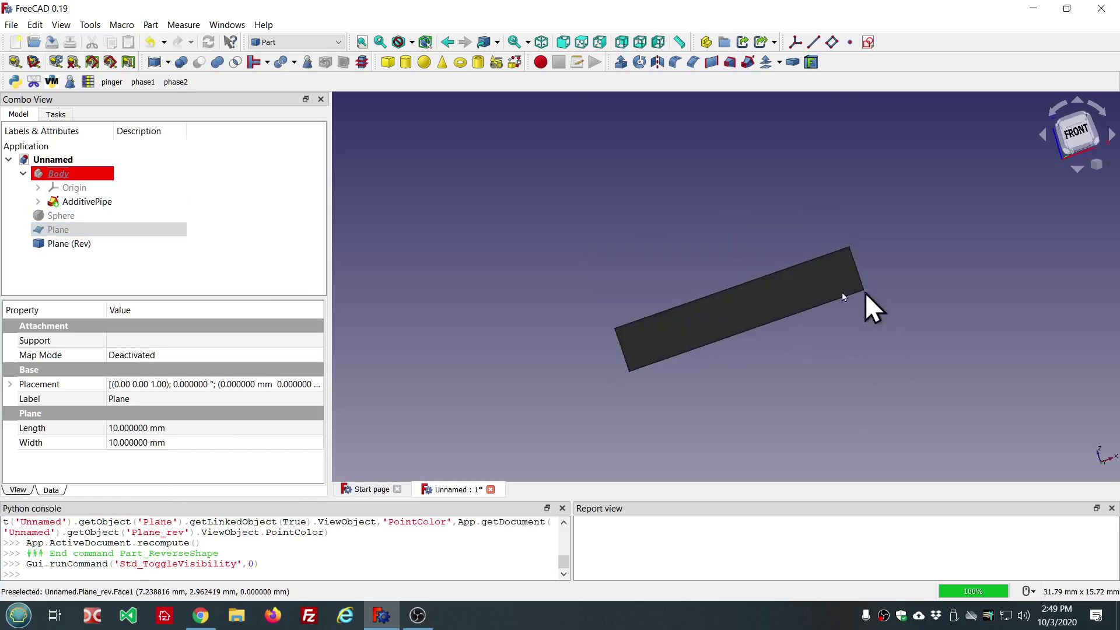
Geometry-check Plane (Rev): normal [-0.0, -0.0, -1.0], orientation Reversed.
left_click(61, 243)
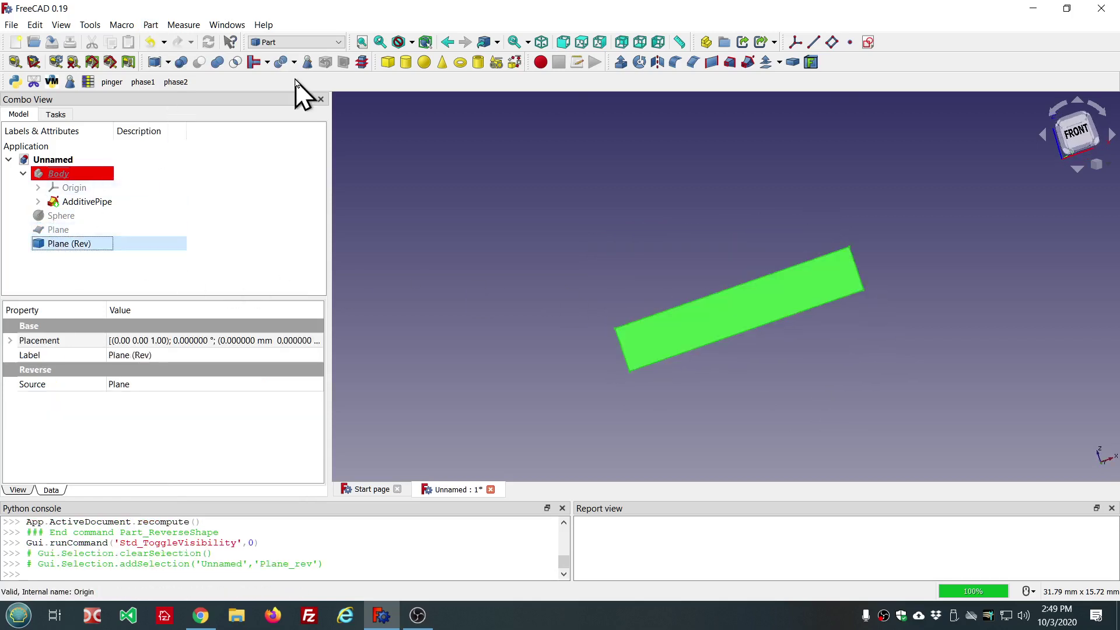
left_click(308, 62)
scroll(174, 403, "down", 4)
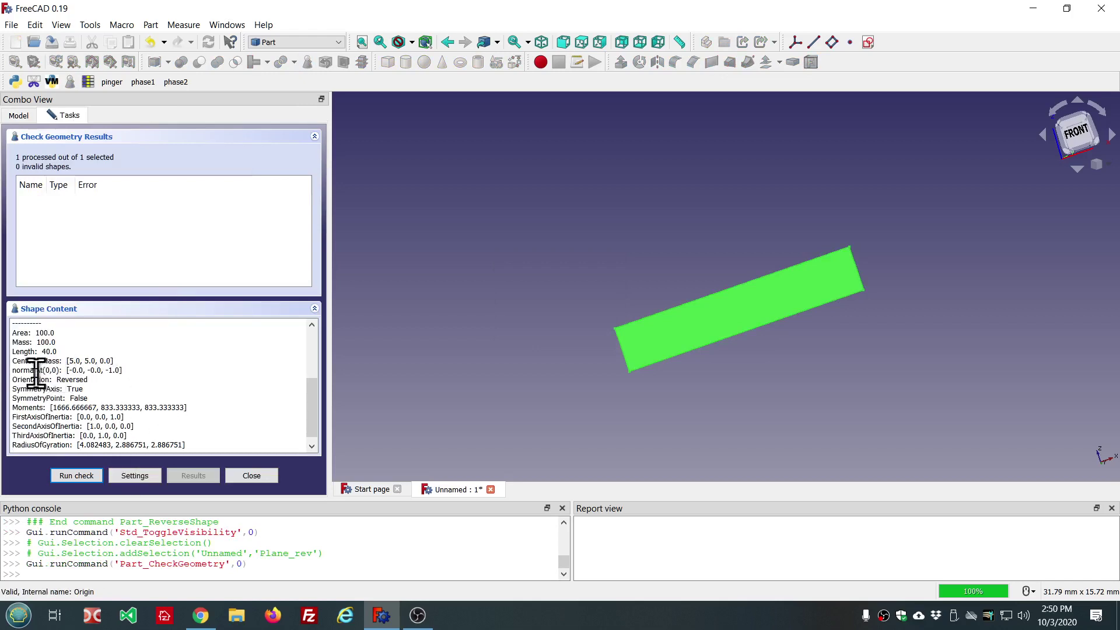
left_click_drag(133, 370, 67, 367)
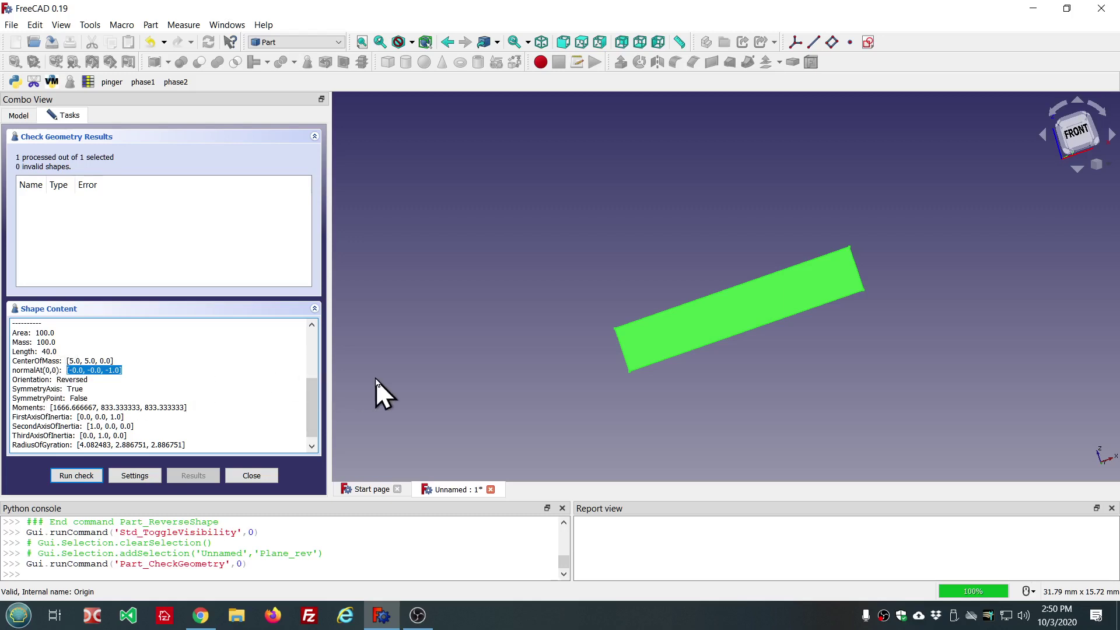
left_click(291, 362)
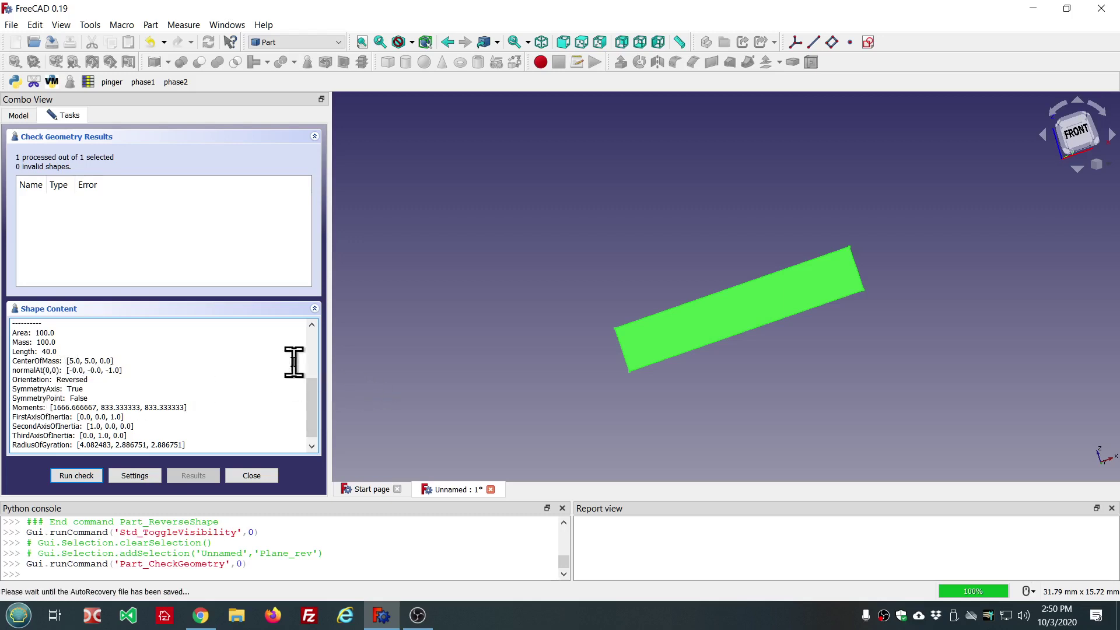
left_click(432, 355)
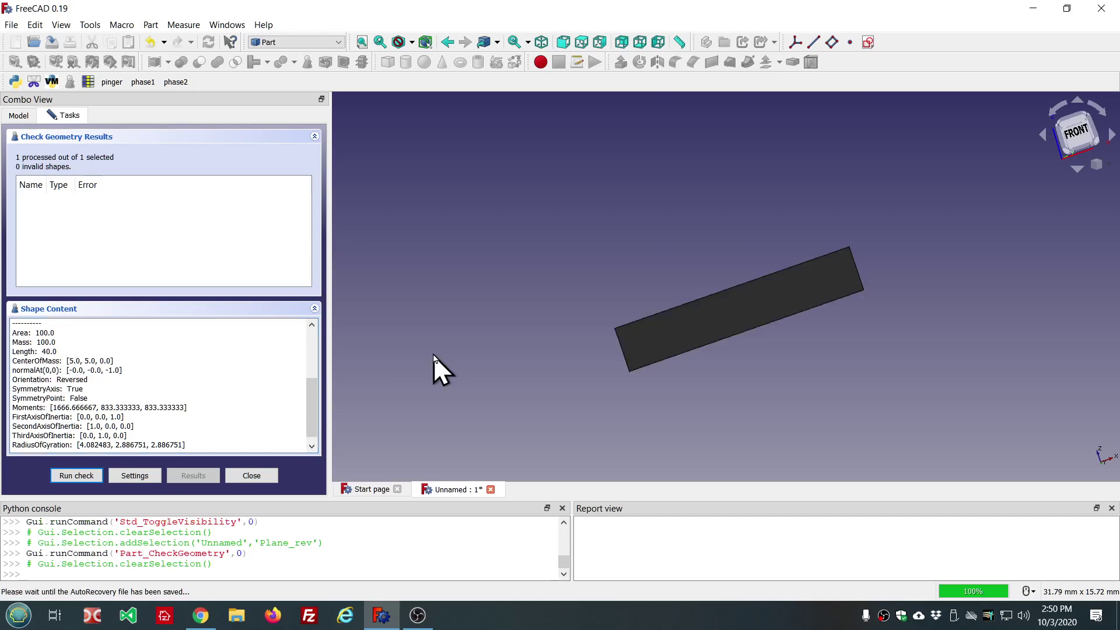
Recheck Plane (Rev) with Advanced shape content turned off in the check settings.
left_click(251, 476)
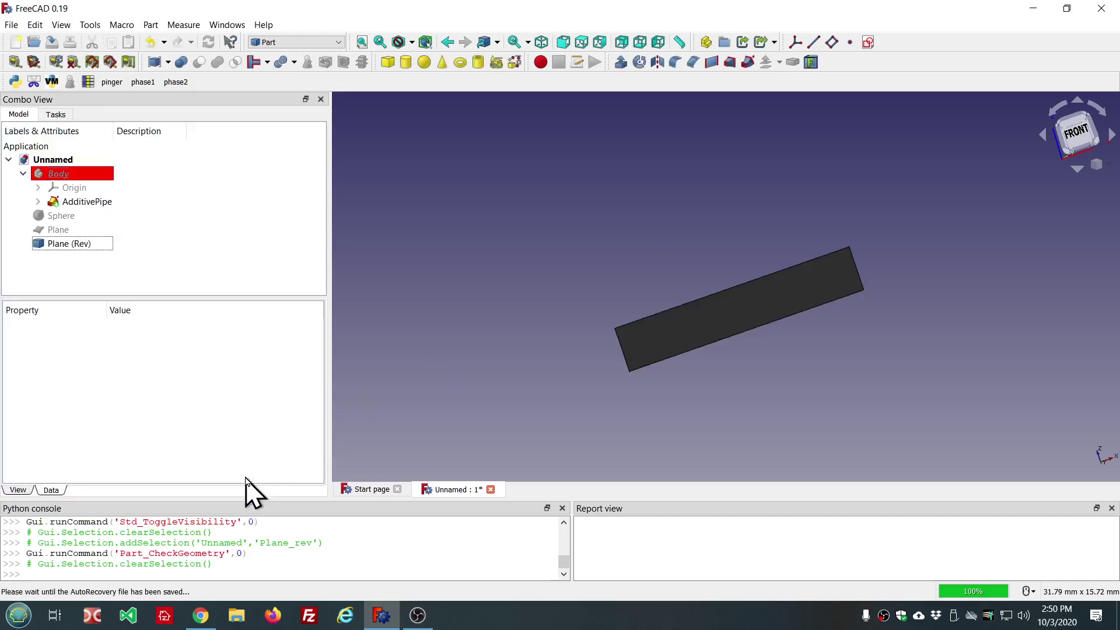
scroll(474, 292, "down", 3)
scroll(474, 292, "down", 1)
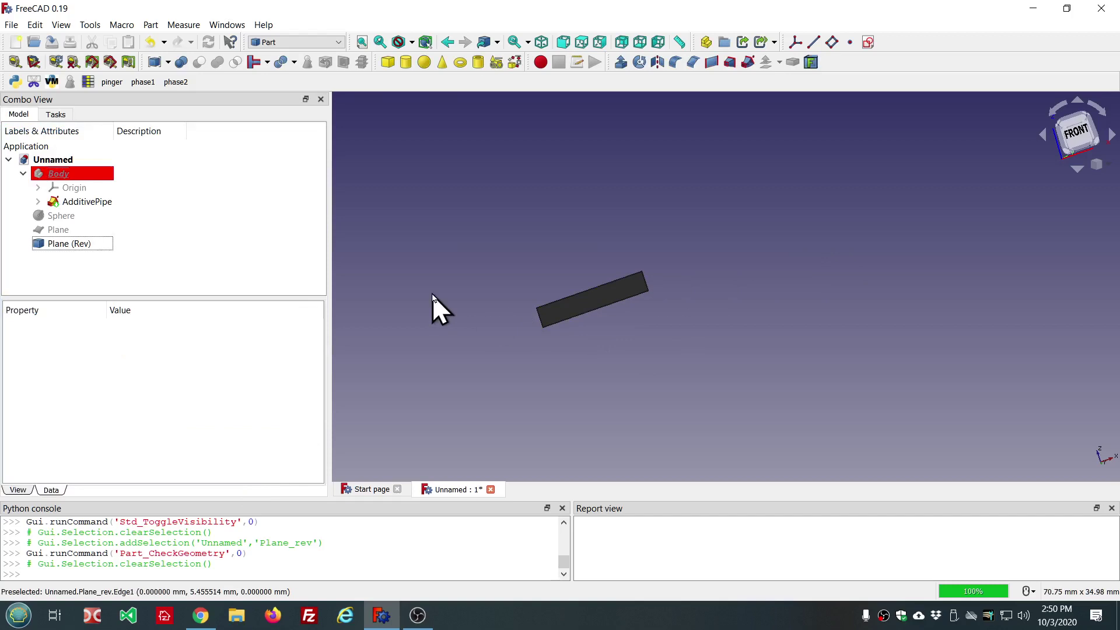
left_click(71, 244)
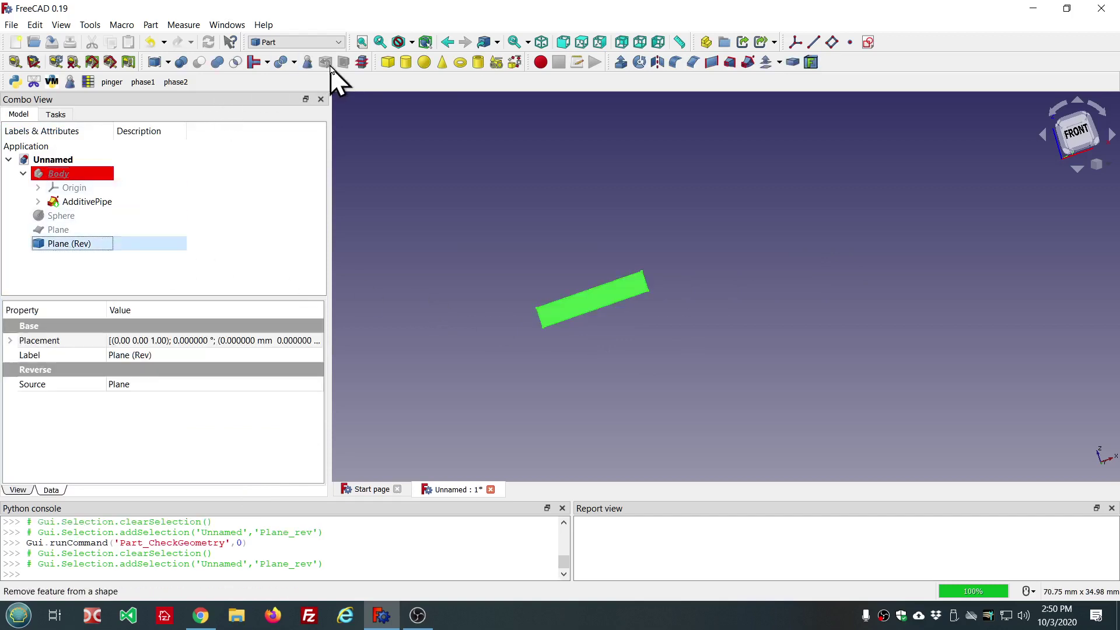
left_click(307, 63)
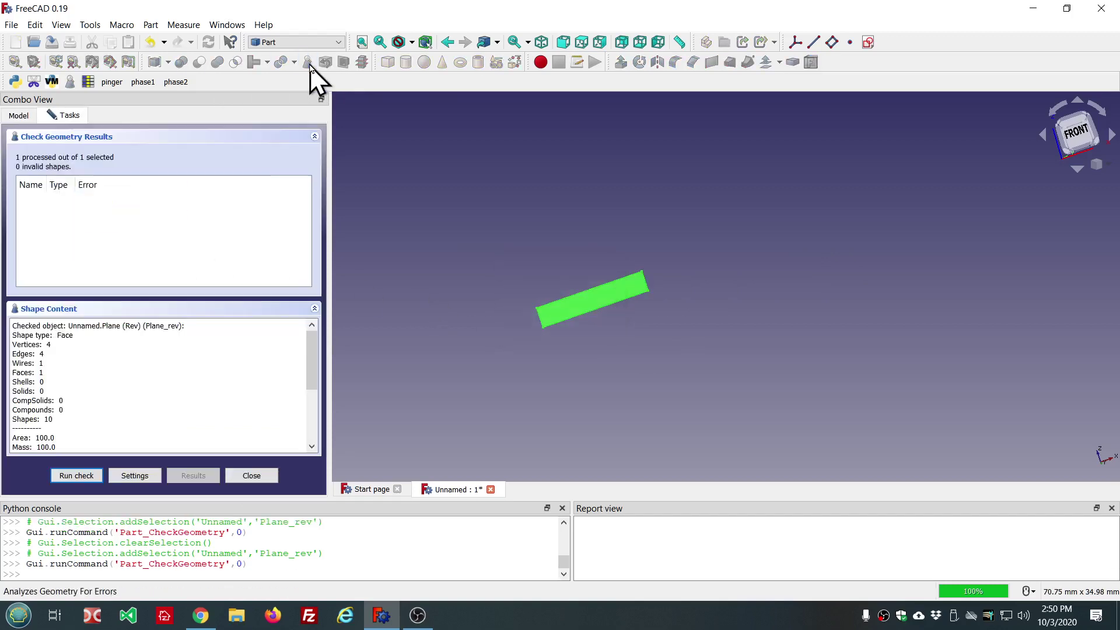
left_click(138, 477)
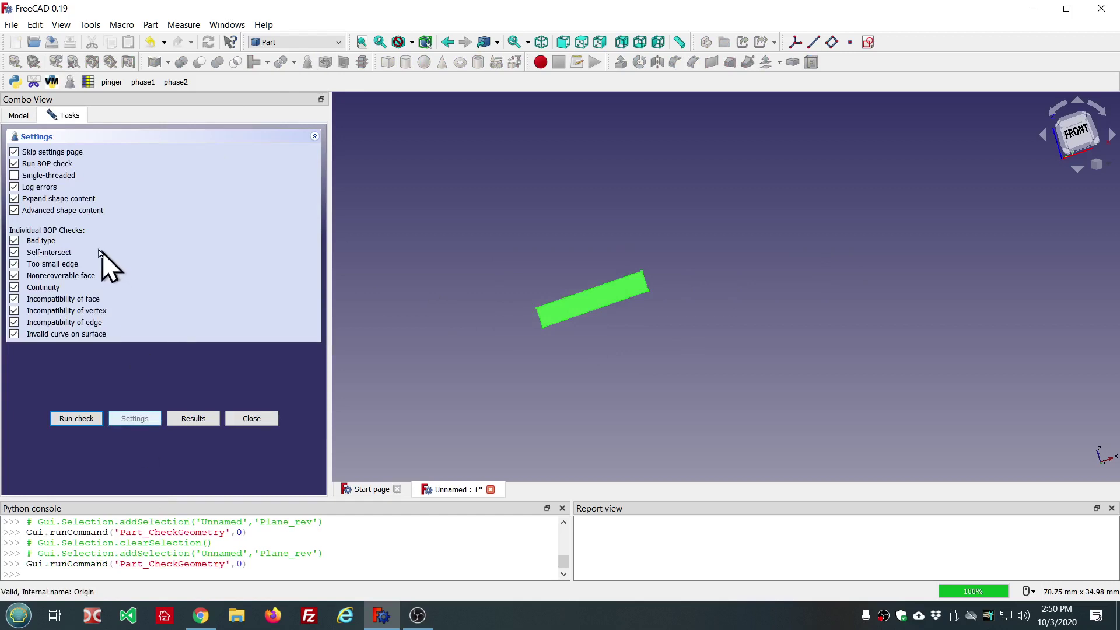
left_click(15, 211)
left_click(75, 418)
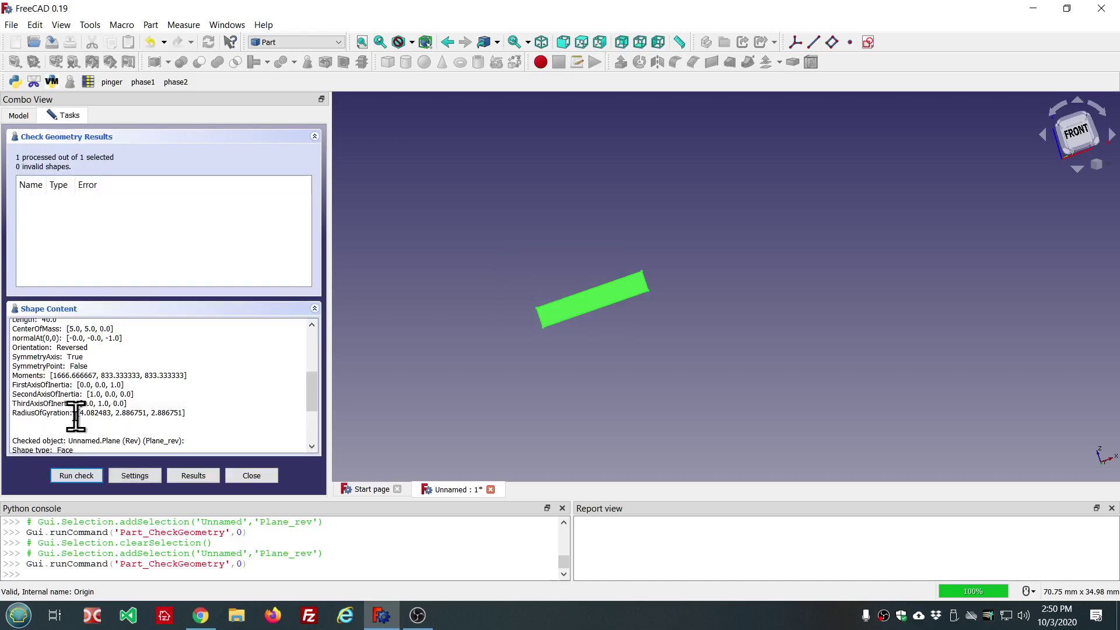
left_click(244, 482)
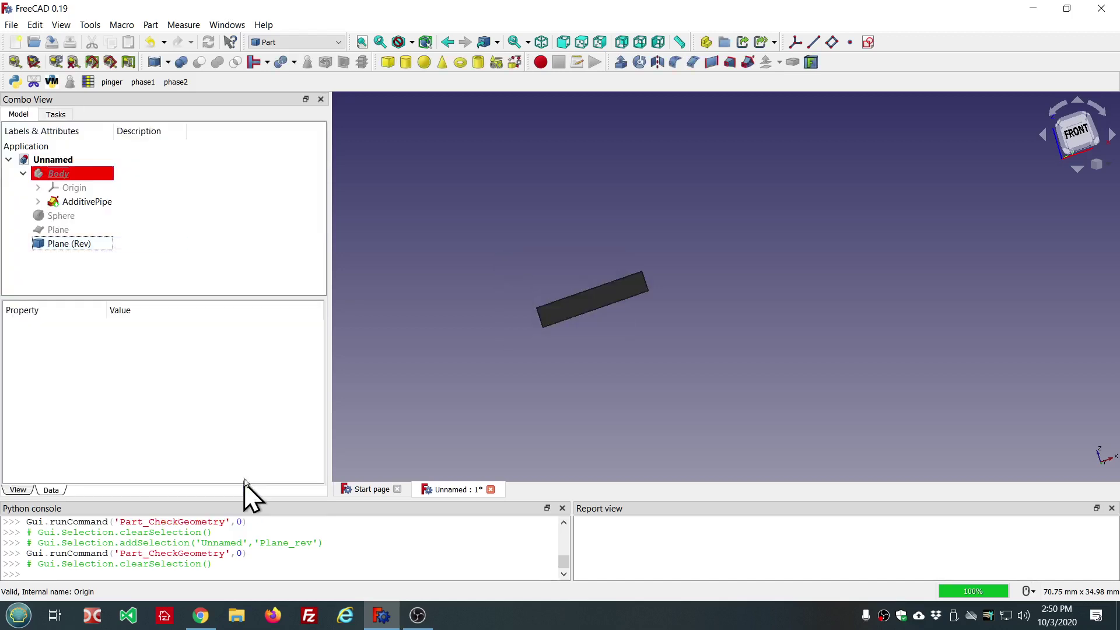
Rerun the Plane (Rev) check, re-enable Advanced shape content, and close the panel.
left_click(70, 245)
left_click(312, 64)
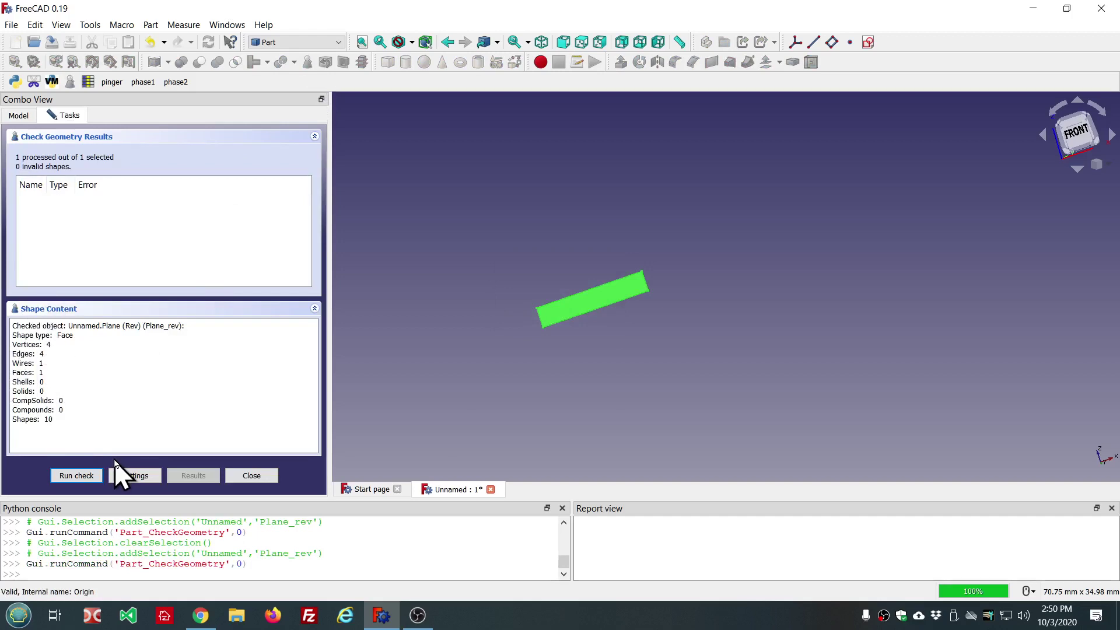
left_click(133, 477)
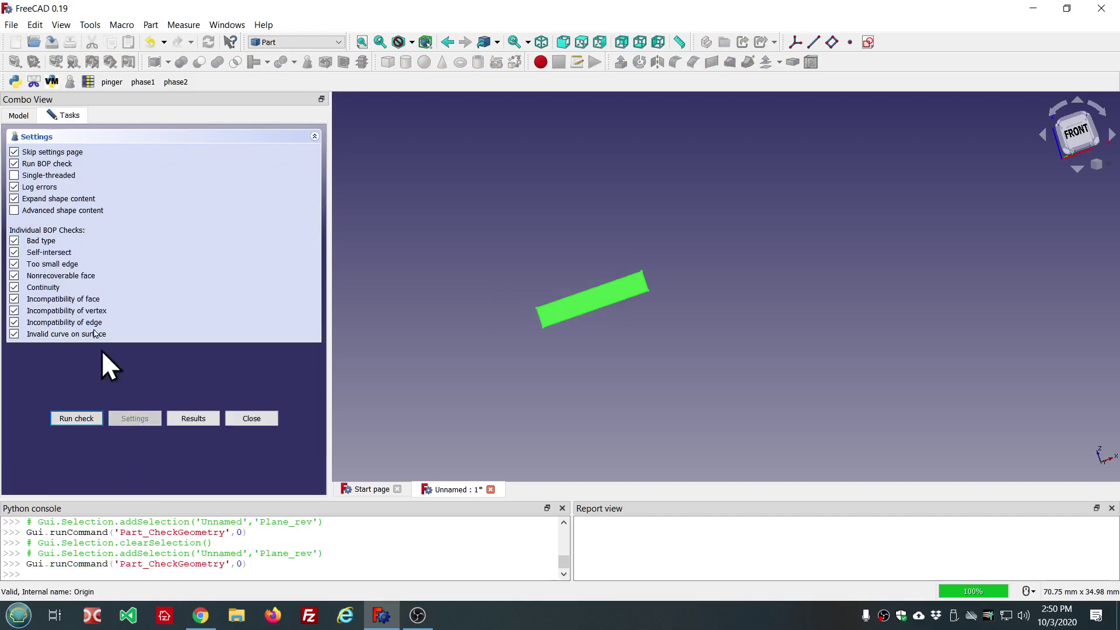
left_click(14, 211)
left_click(250, 419)
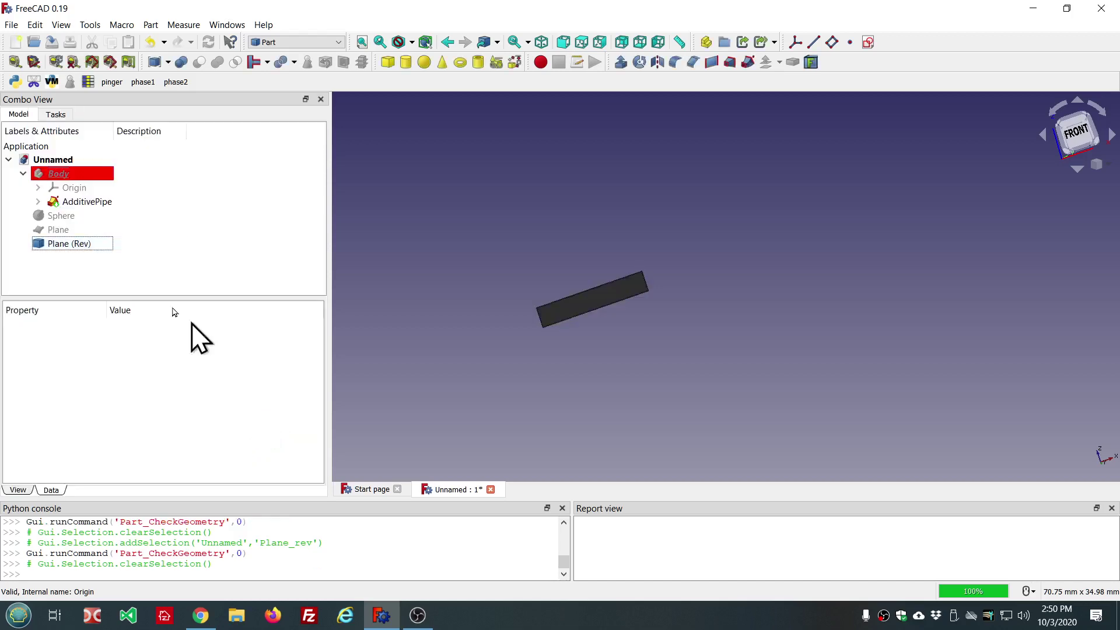
Switch to the Draft workbench.
left_click(86, 245)
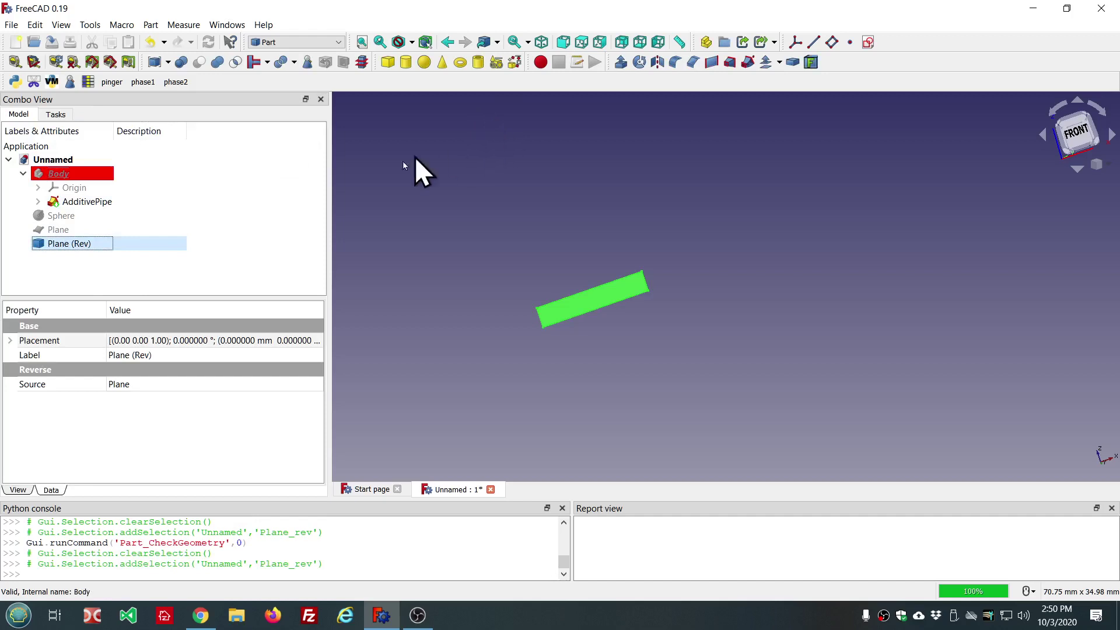
left_click(337, 42)
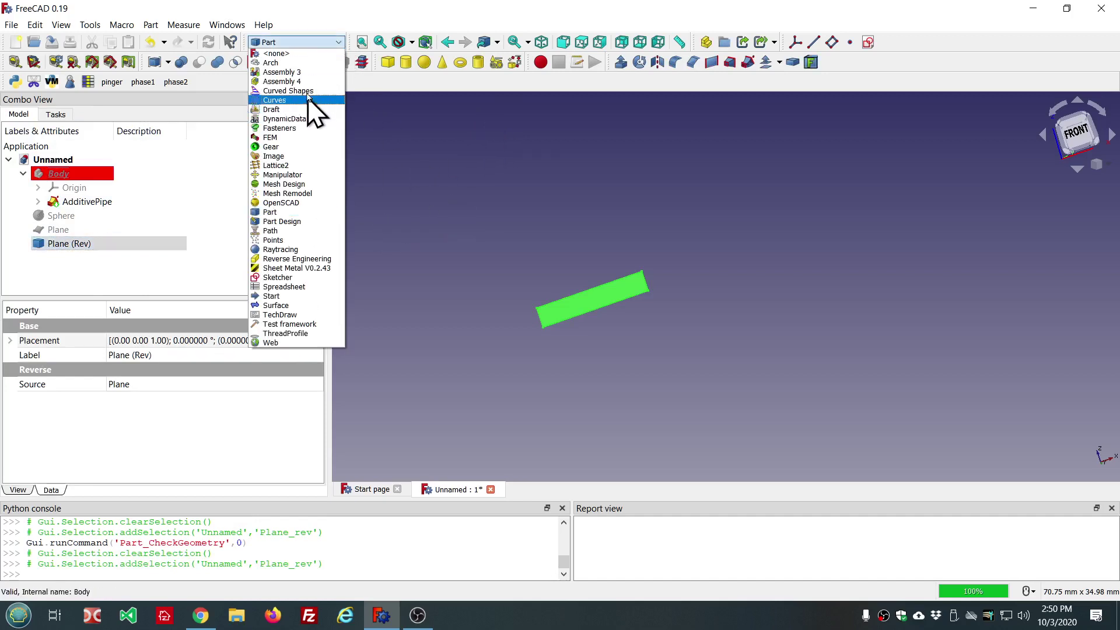
left_click(303, 109)
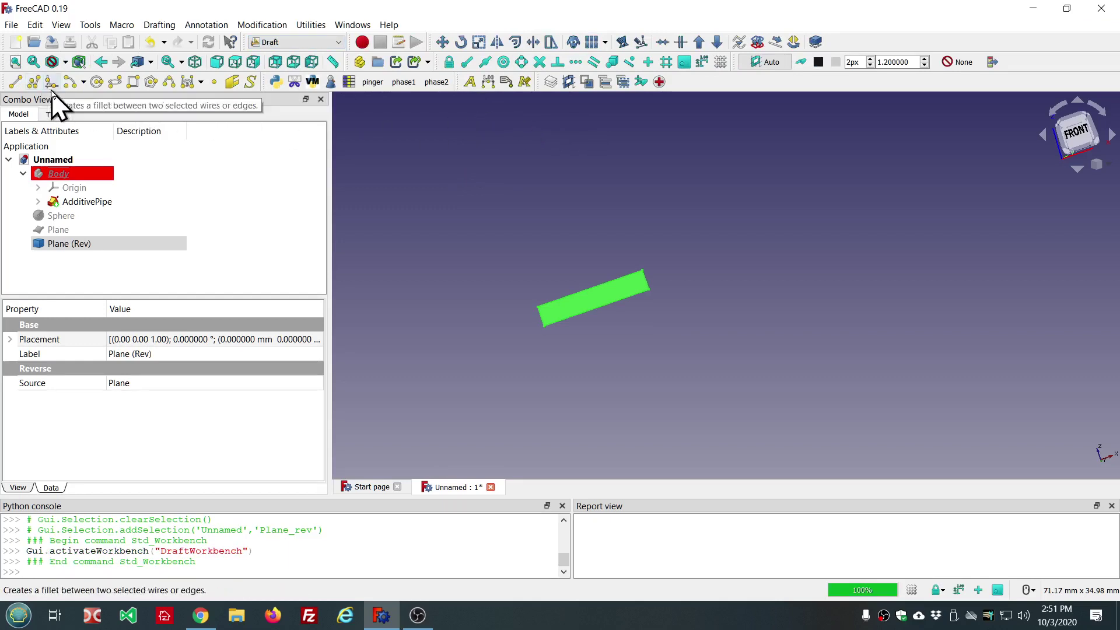
Draw an open B-spline through five points above the plane and finish it.
left_click(168, 81)
left_click(512, 241)
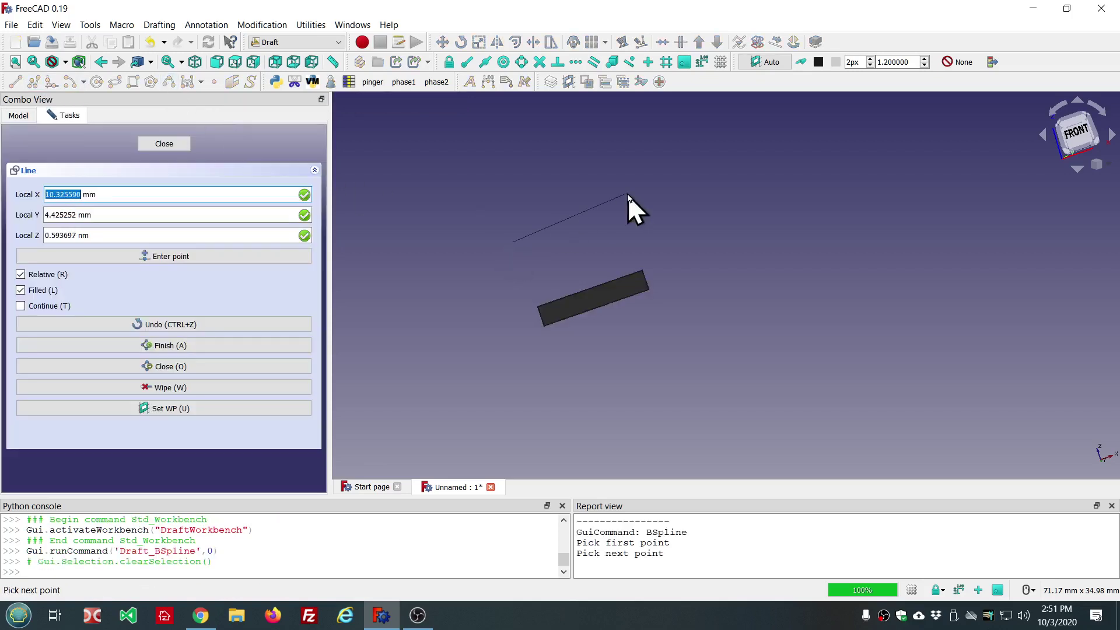
left_click(627, 194)
left_click(720, 201)
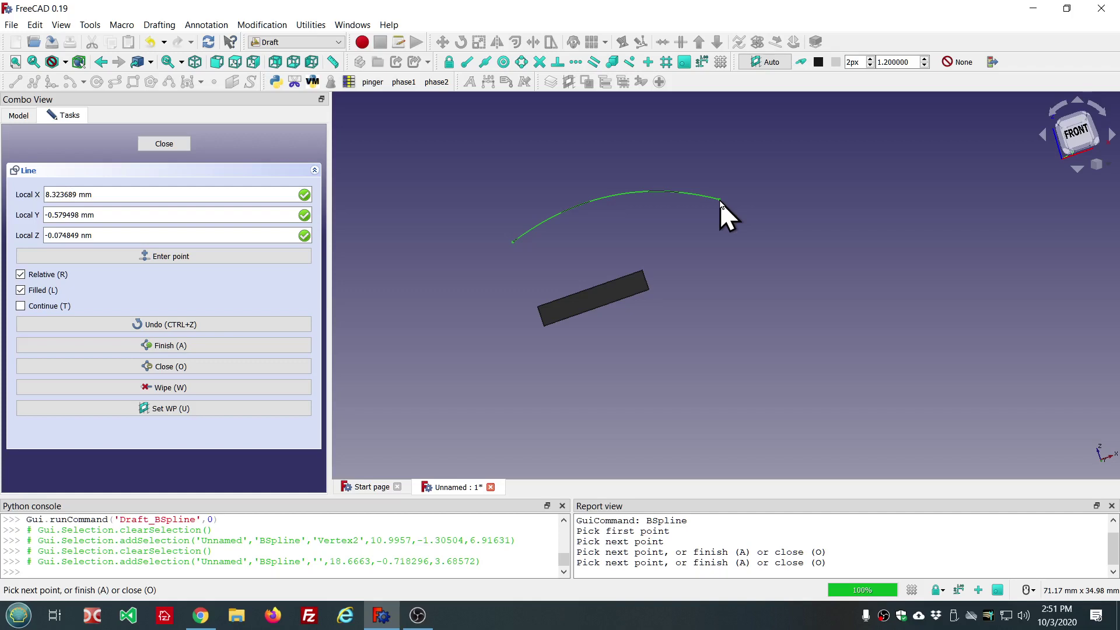
left_click(688, 261)
right_click(687, 261)
left_click(883, 204)
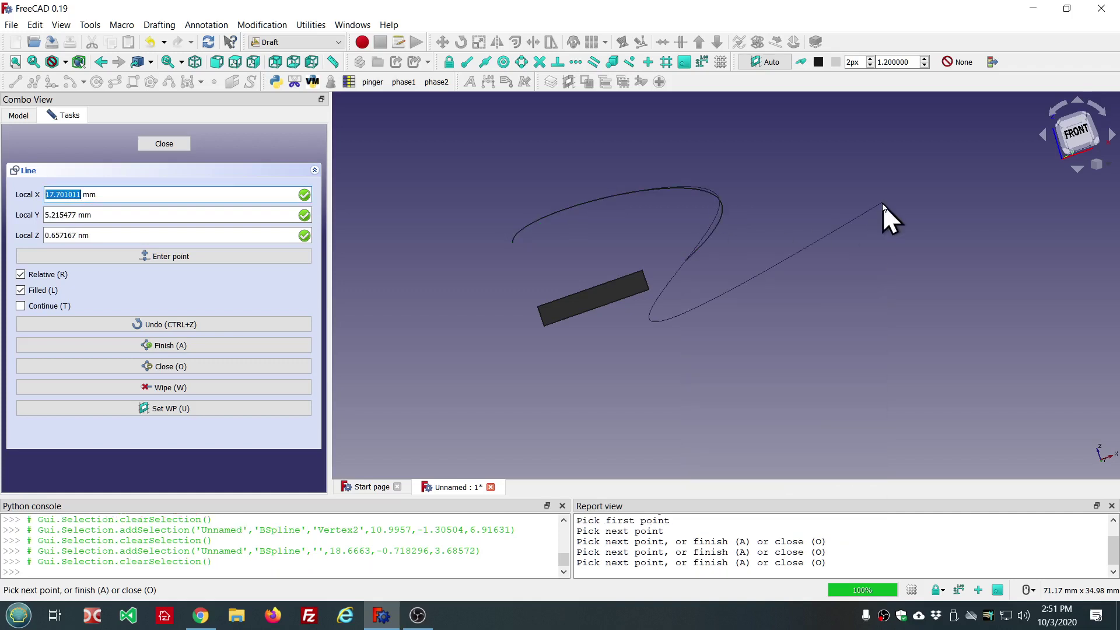
left_click(175, 144)
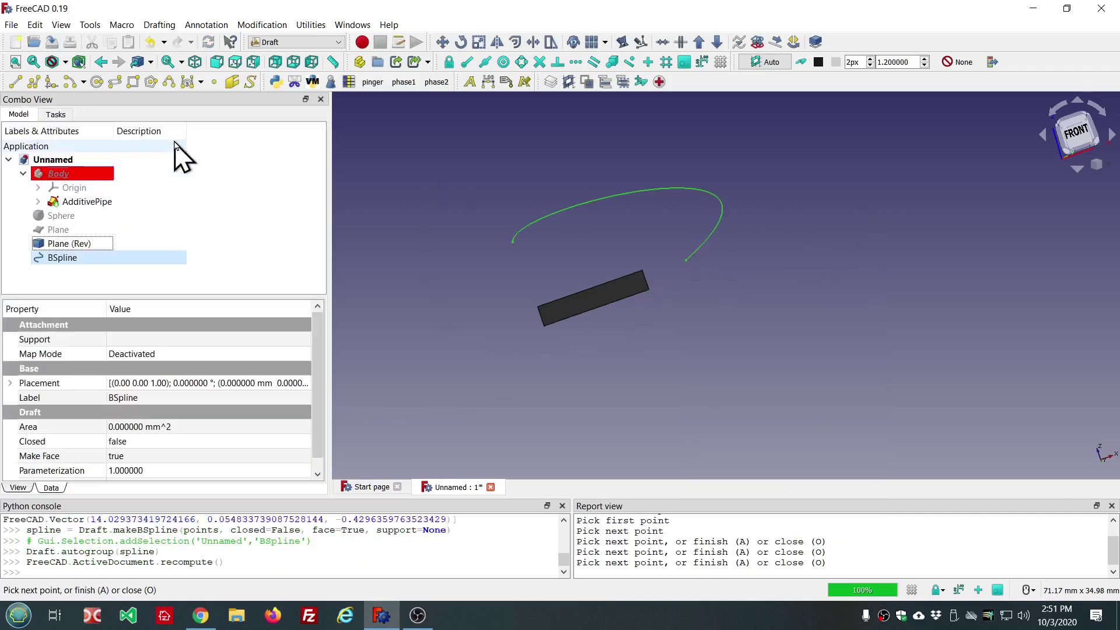
Geometry-check the BSpline: 0 invalid shapes, C2 continuity, open edge of length 26.907193.
left_click(83, 258)
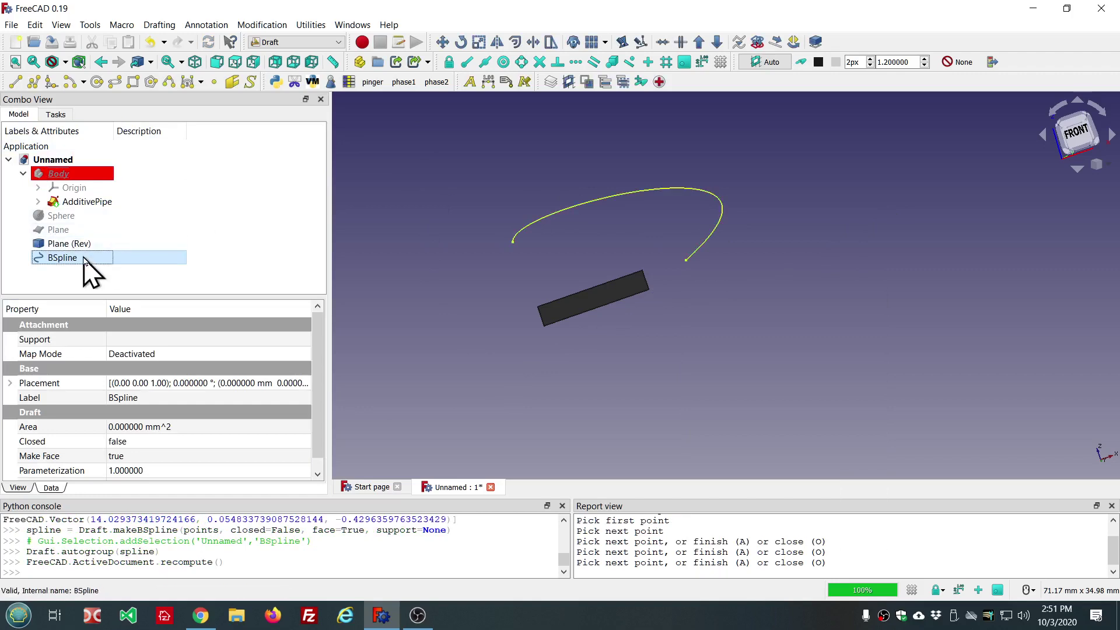
left_click(330, 82)
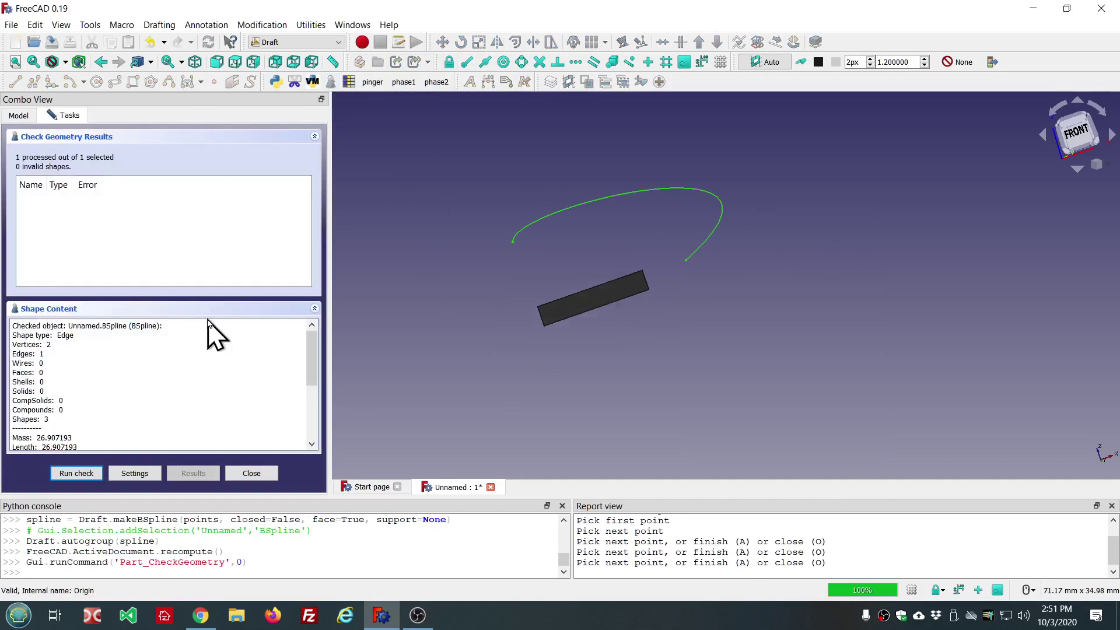
left_click(315, 137)
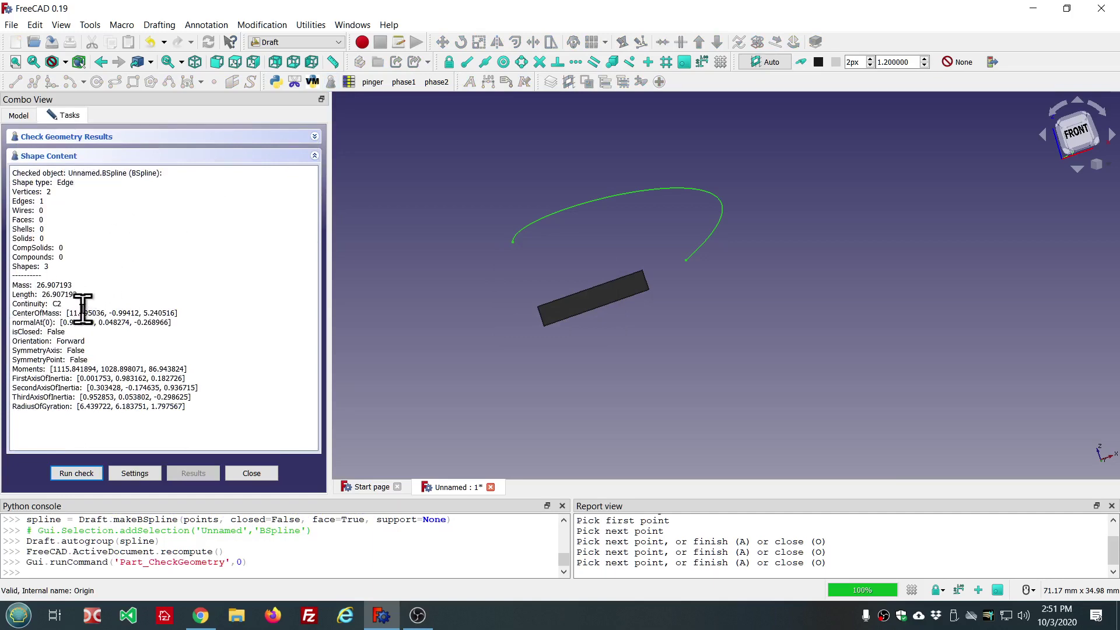
left_click_drag(82, 305, 5, 302)
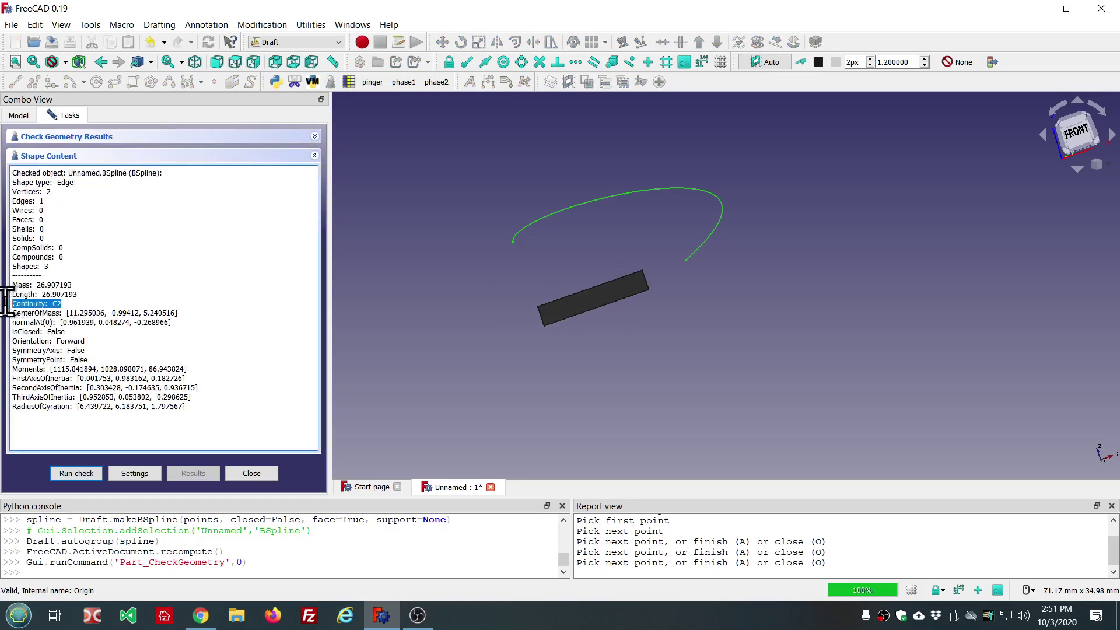
left_click(99, 303)
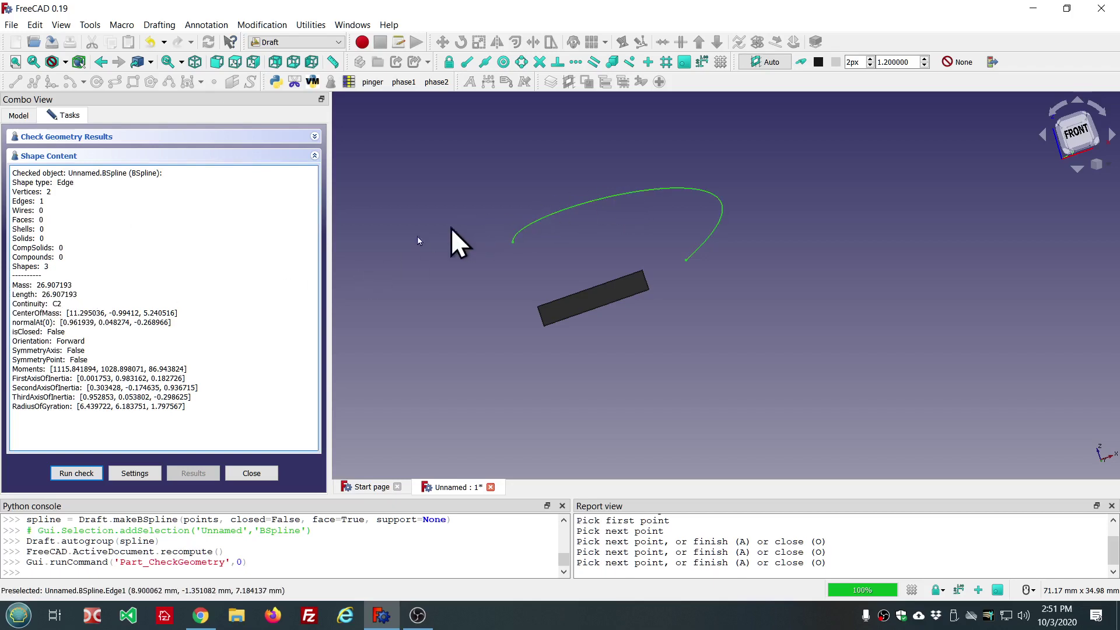
left_click_drag(65, 331, 21, 330)
left_click(251, 474)
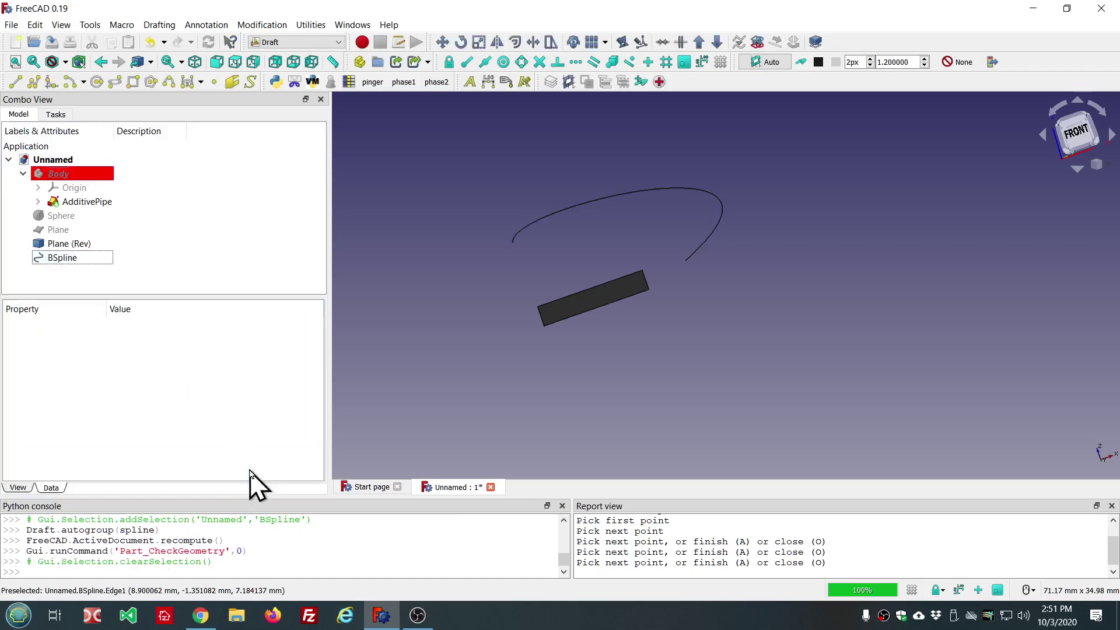